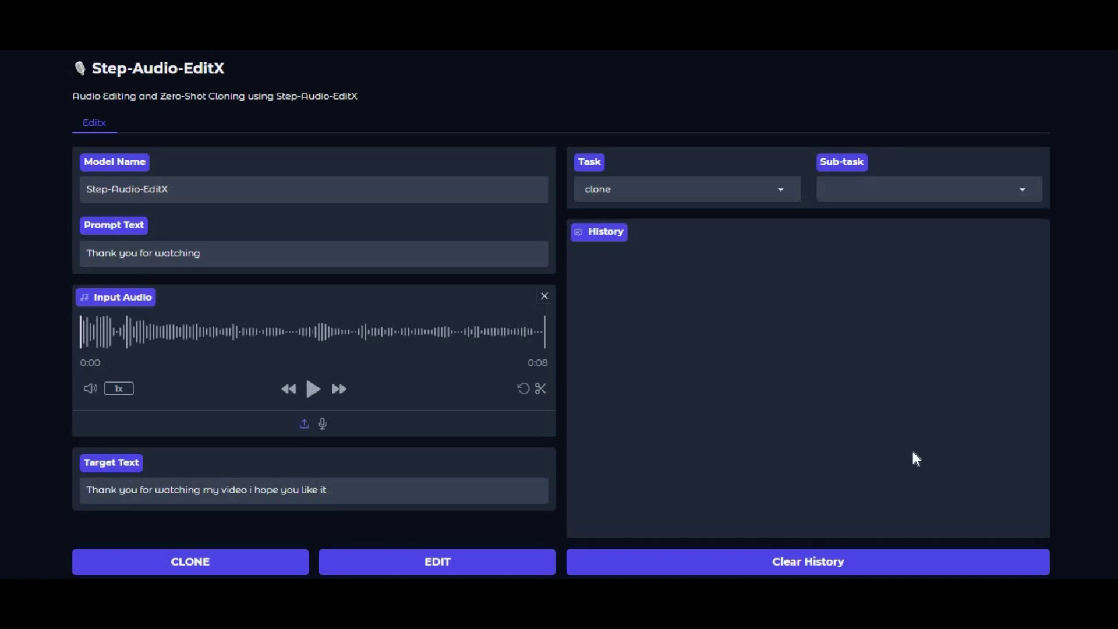
- Look over the usage notes below the form and the sub-tasks offered for the emotion and style tasks
{"action": "scroll", "coordinate": [906, 454], "scroll_direction": "down", "scroll_amount": 5}
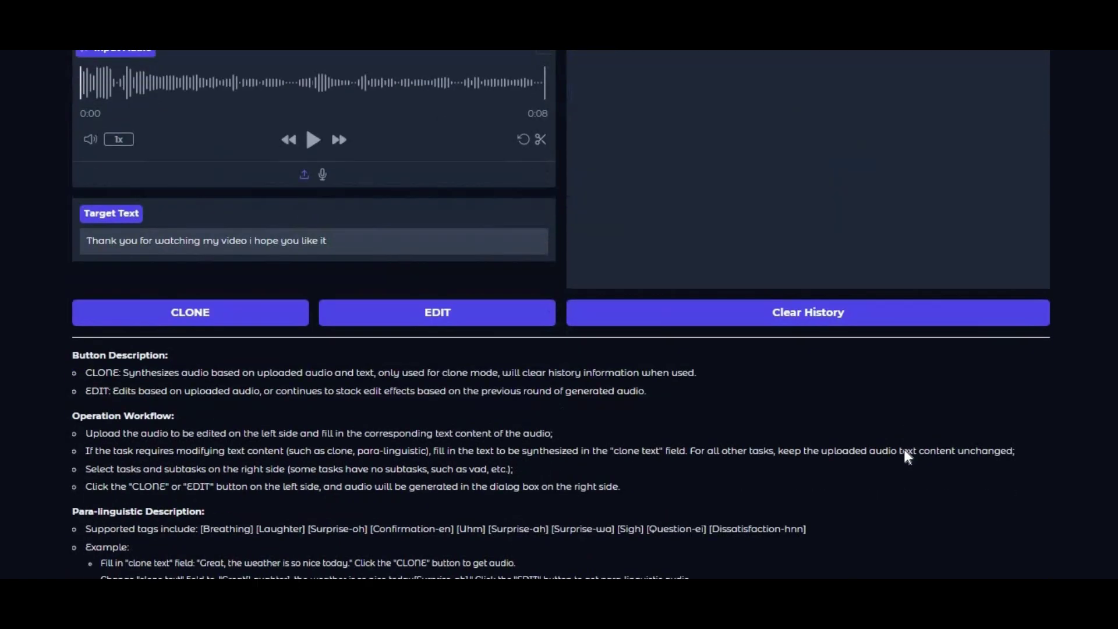
{"action": "scroll", "coordinate": [904, 452], "scroll_direction": "up", "scroll_amount": 5}
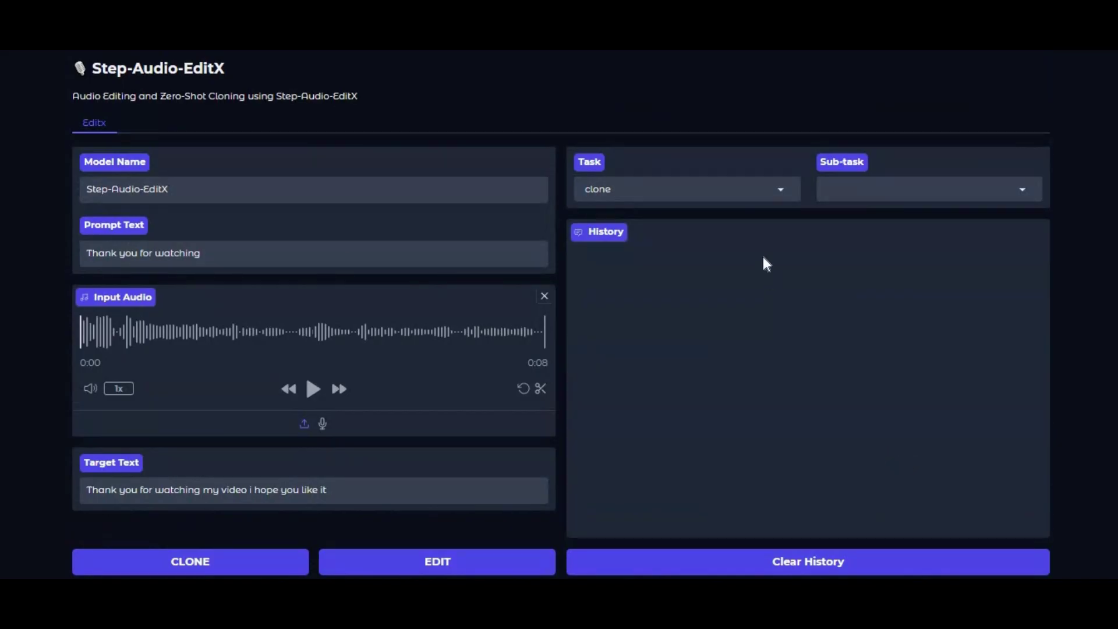
{"action": "left_click", "coordinate": [681, 189]}
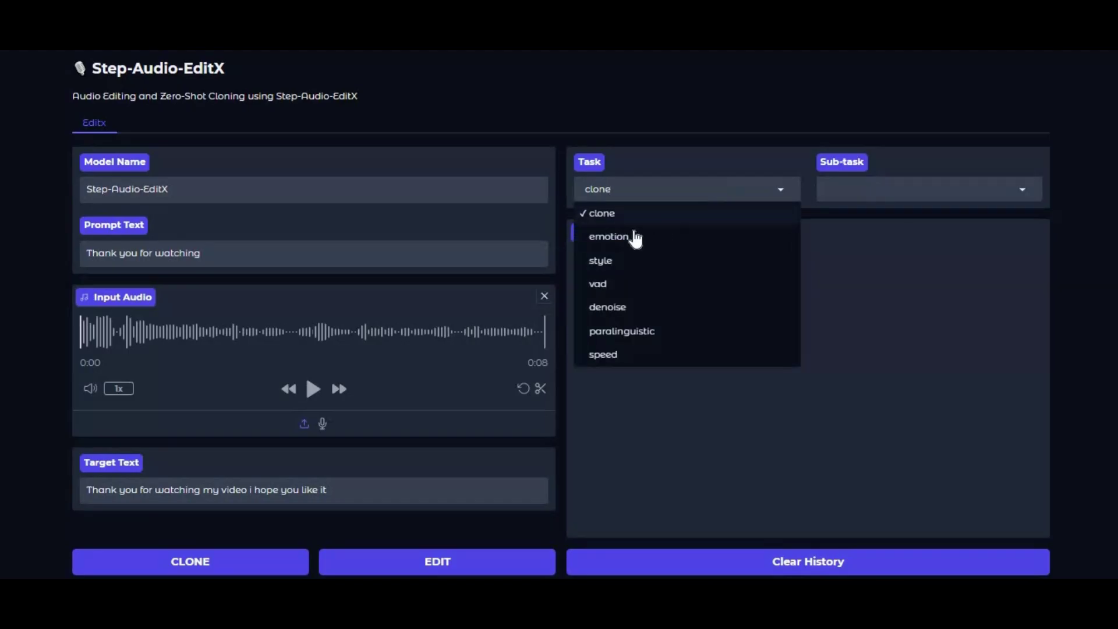
{"action": "left_click", "coordinate": [631, 231]}
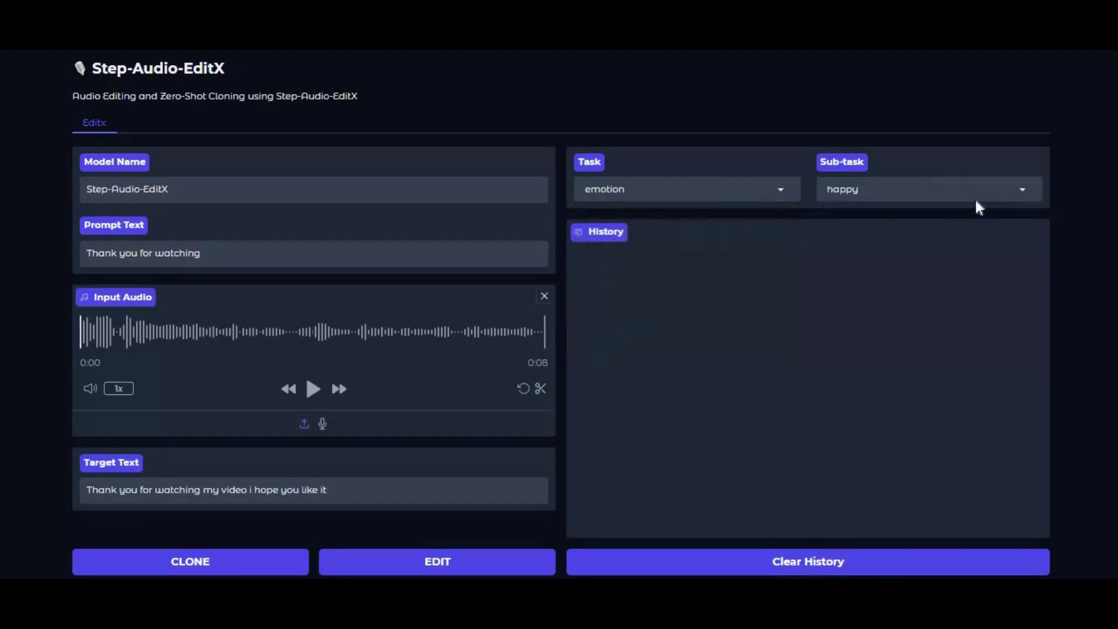
{"action": "left_click", "coordinate": [976, 196]}
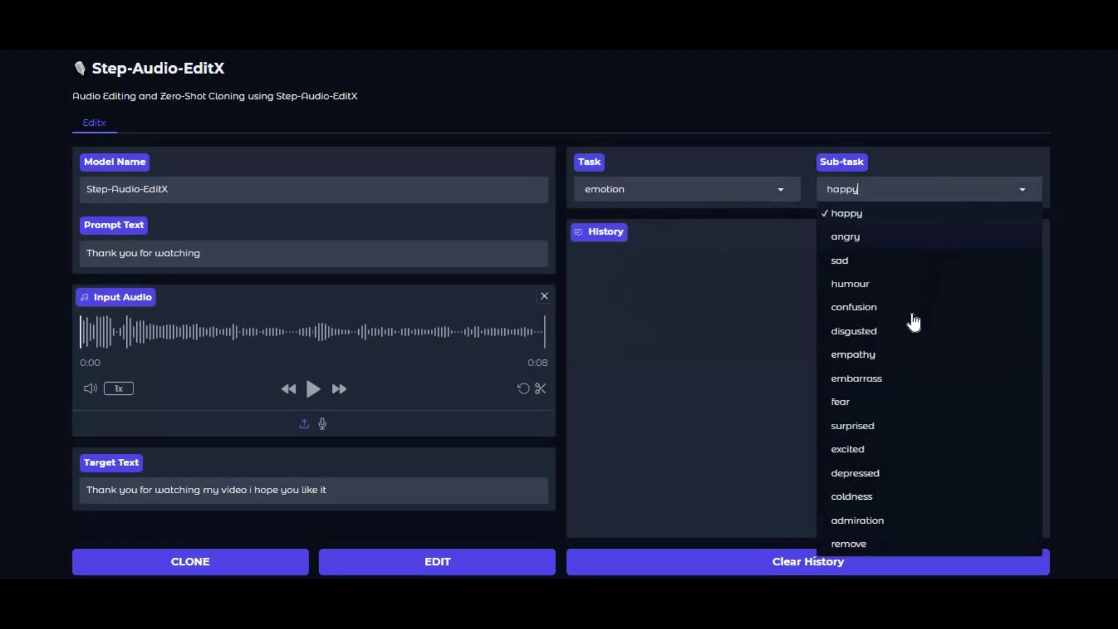
{"action": "left_click", "coordinate": [681, 189]}
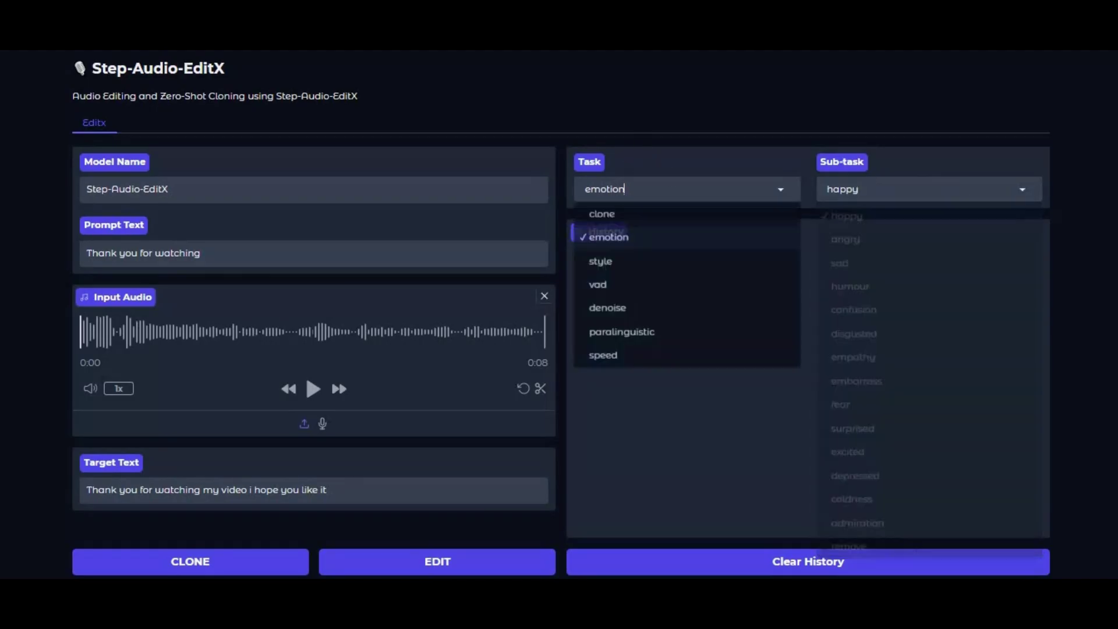
{"action": "left_click", "coordinate": [606, 260]}
{"action": "left_click", "coordinate": [925, 189]}
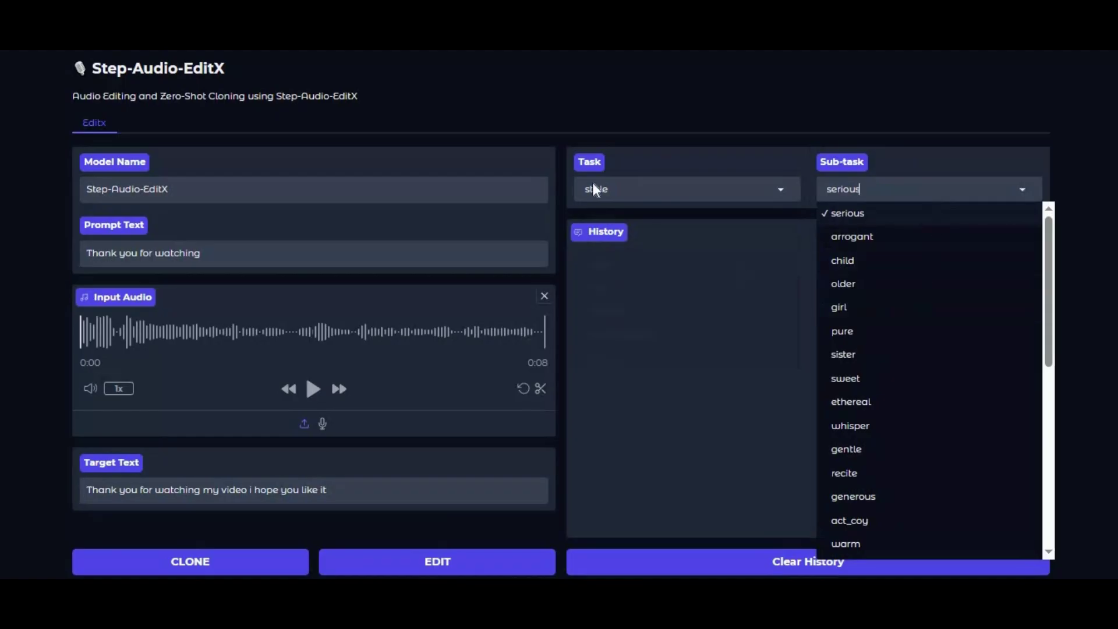
- Switch the task through vad, denoise, paralinguistic and speed, and view the sub-tasks available for speed
{"action": "left_click", "coordinate": [681, 189]}
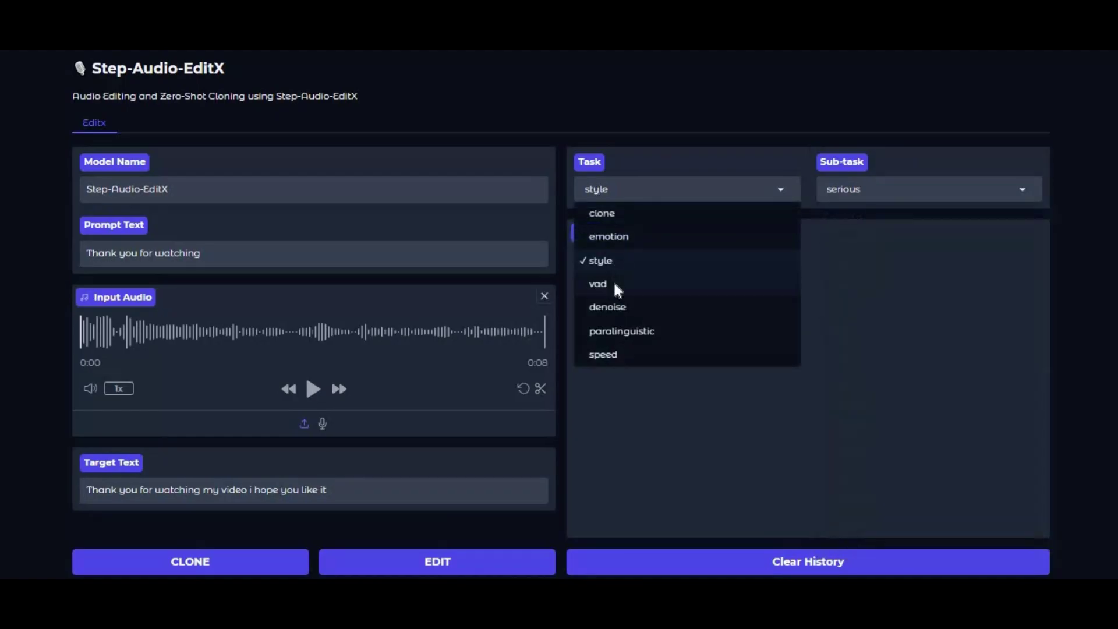
{"action": "left_click", "coordinate": [613, 283]}
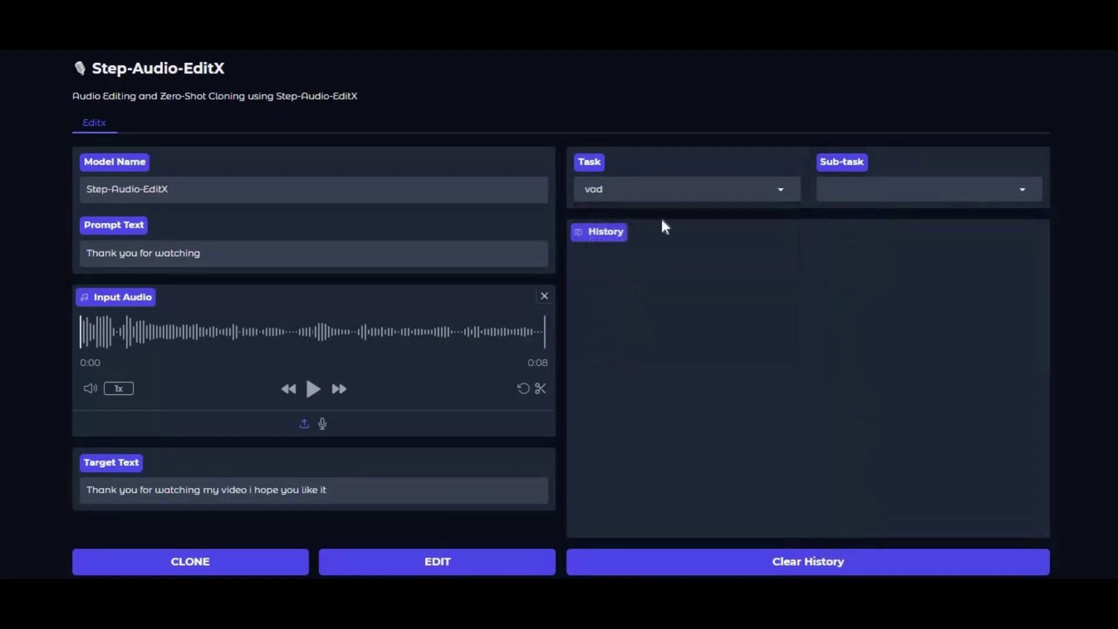
{"action": "left_click", "coordinate": [669, 190]}
{"action": "left_click", "coordinate": [634, 307]}
{"action": "left_click", "coordinate": [649, 189]}
{"action": "left_click", "coordinate": [644, 329]}
{"action": "left_click", "coordinate": [669, 189]}
{"action": "left_click", "coordinate": [617, 357]}
{"action": "left_click", "coordinate": [920, 190]}
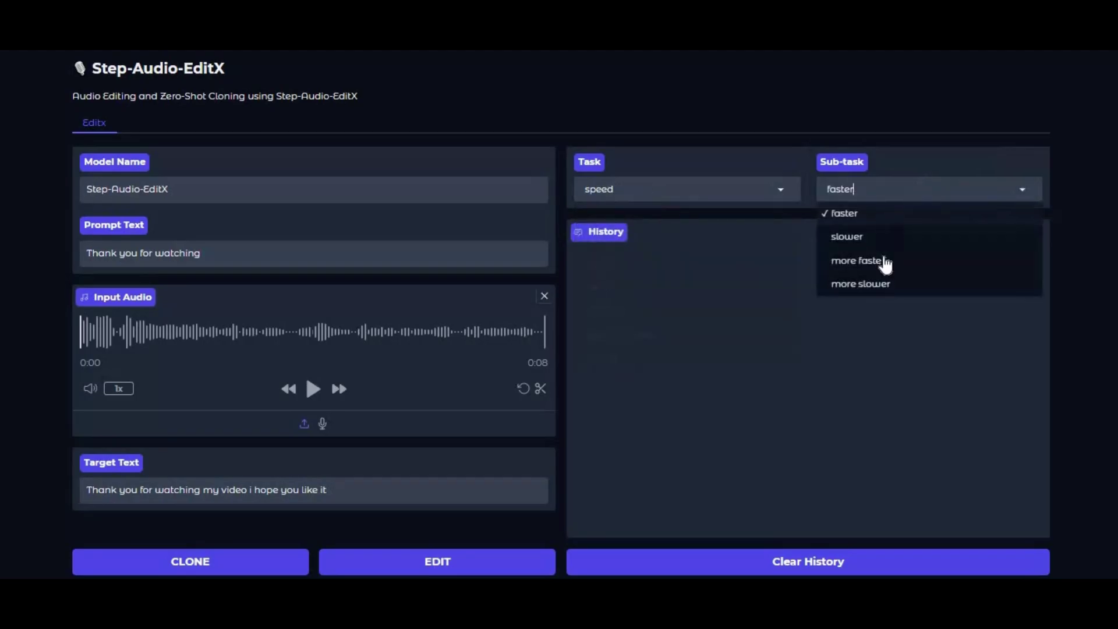
{"action": "left_click", "coordinate": [856, 357]}
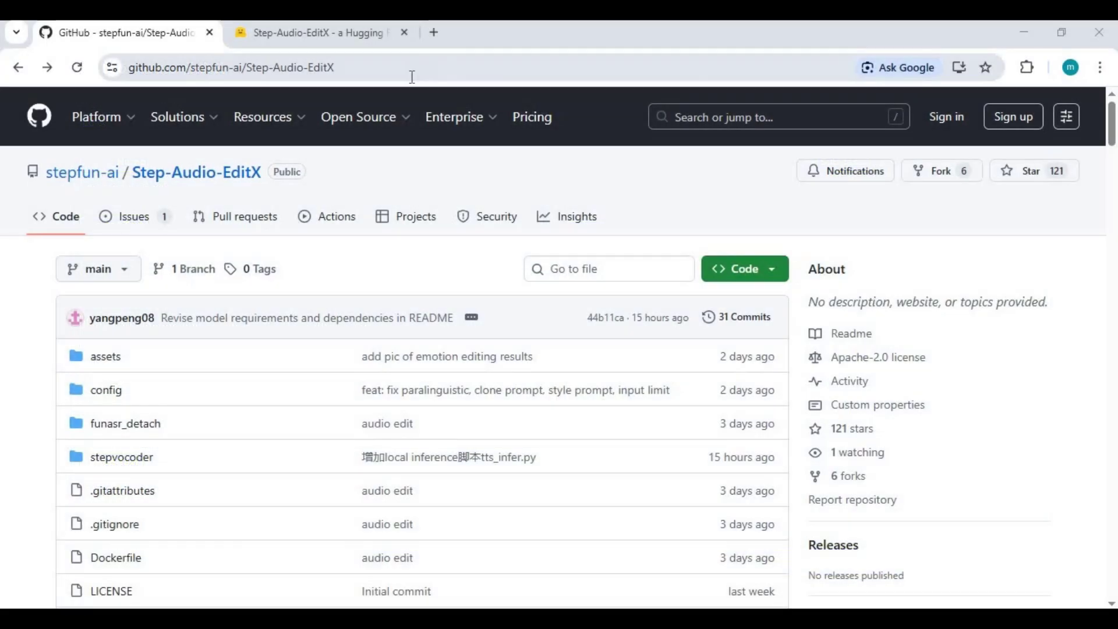
- Read through the Step-Audio-EditX GitHub README, covering the features, model downloads, requirements, installation and inference commands
{"action": "left_click", "coordinate": [401, 74]}
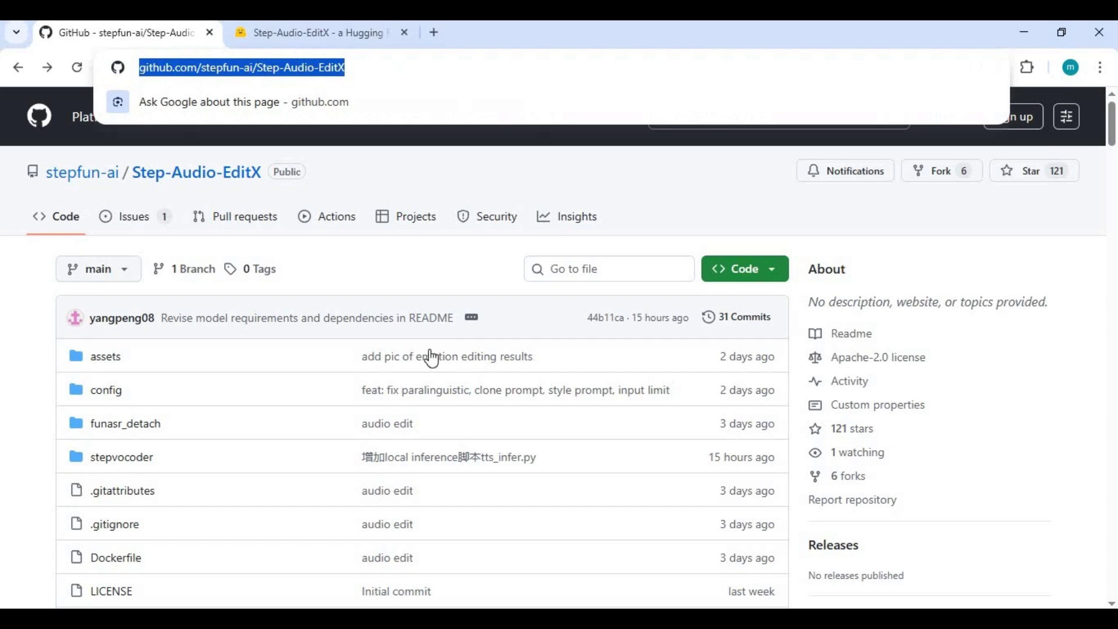
{"action": "scroll", "coordinate": [444, 341], "scroll_direction": "down", "scroll_amount": 5}
{"action": "scroll", "coordinate": [447, 341], "scroll_direction": "down", "scroll_amount": 20}
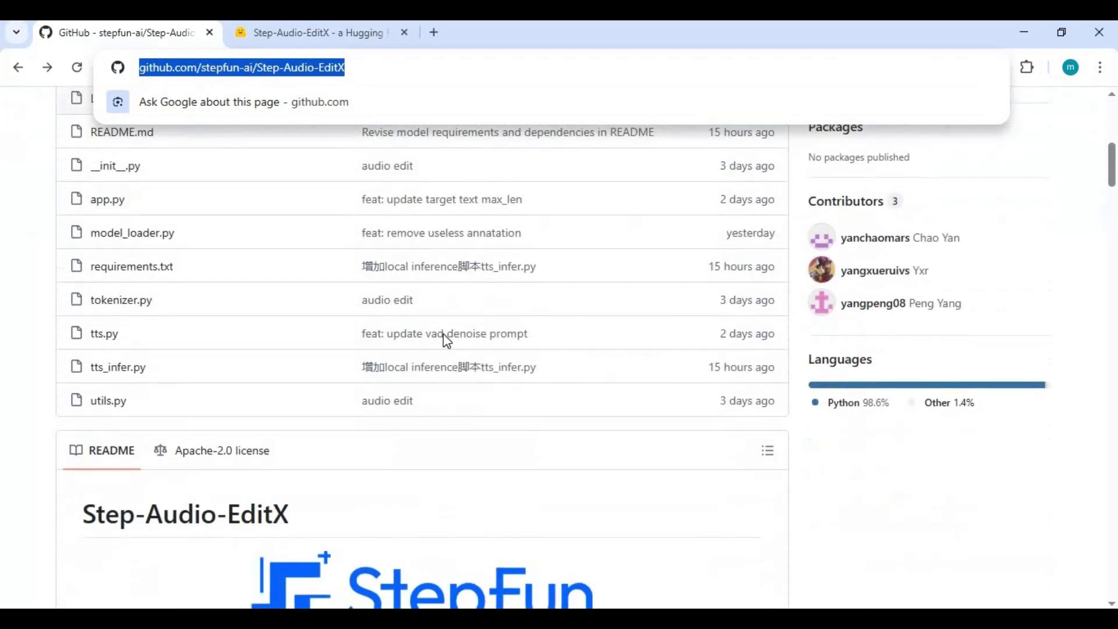
{"action": "scroll", "coordinate": [447, 341], "scroll_direction": "down", "scroll_amount": 5}
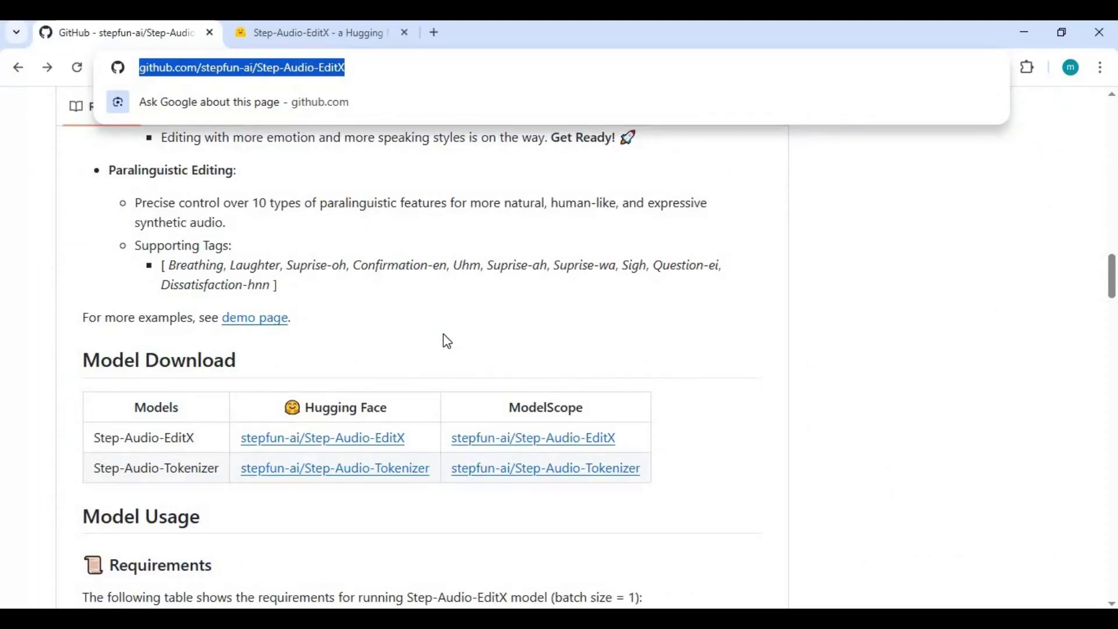
{"action": "scroll", "coordinate": [447, 341], "scroll_direction": "down", "scroll_amount": 8}
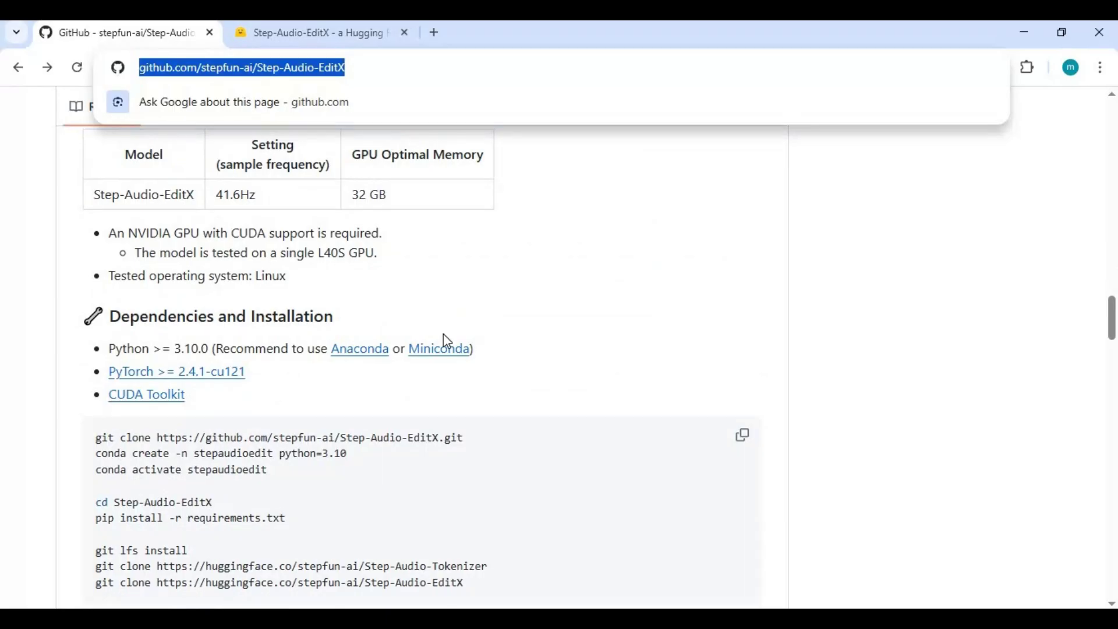
{"action": "scroll", "coordinate": [447, 341], "scroll_direction": "down", "scroll_amount": 10}
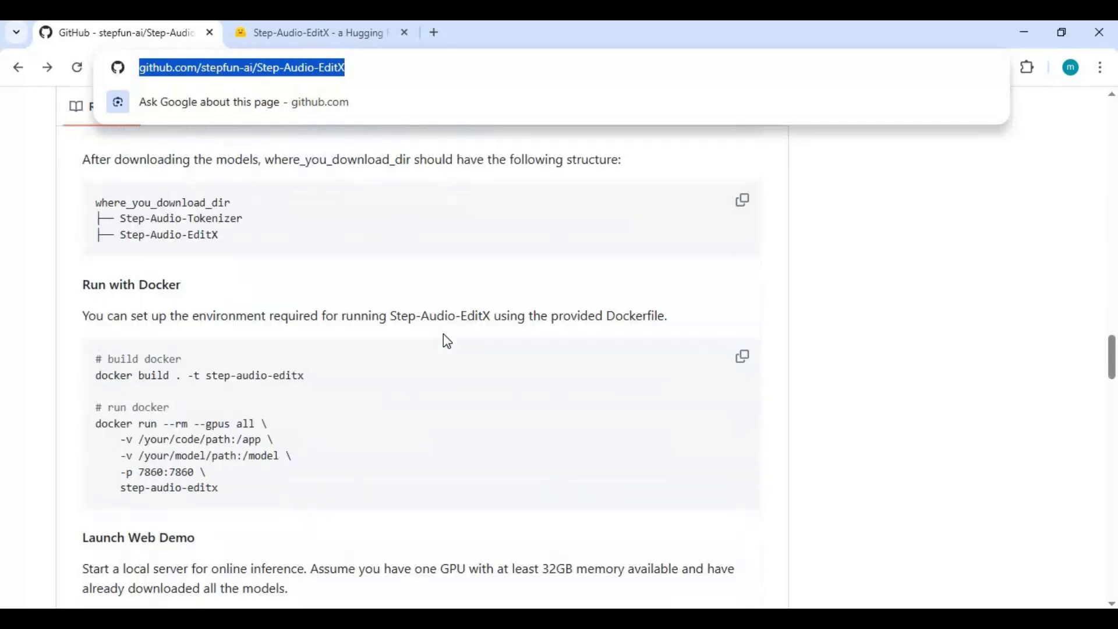
{"action": "scroll", "coordinate": [444, 336], "scroll_direction": "down", "scroll_amount": 8}
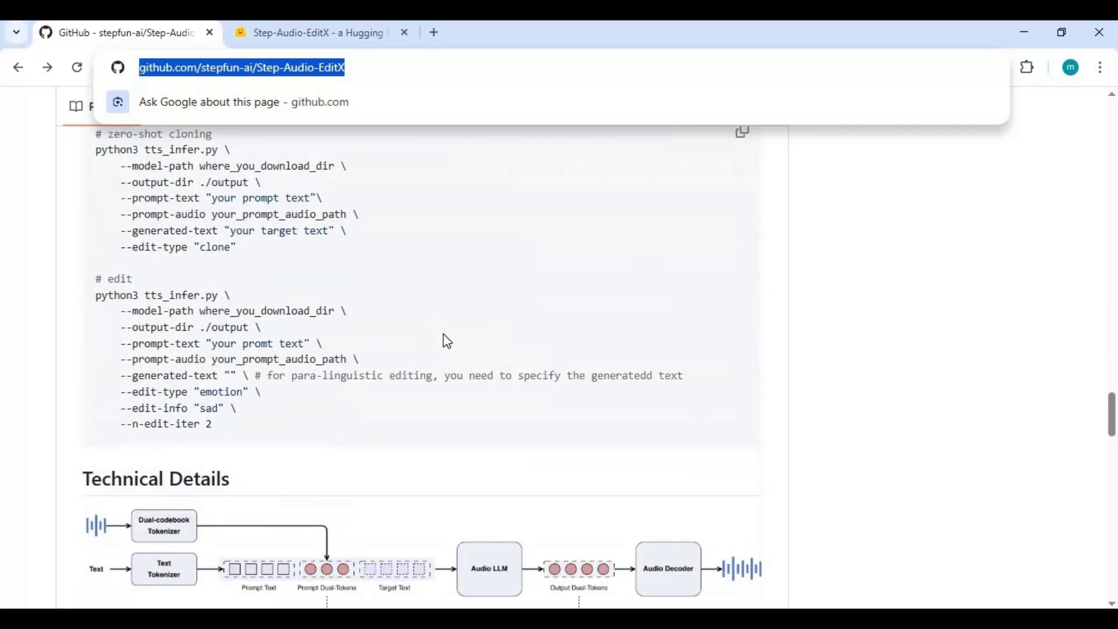
{"action": "scroll", "coordinate": [446, 336], "scroll_direction": "up", "scroll_amount": 6}
{"action": "scroll", "coordinate": [446, 335], "scroll_direction": "up", "scroll_amount": 20}
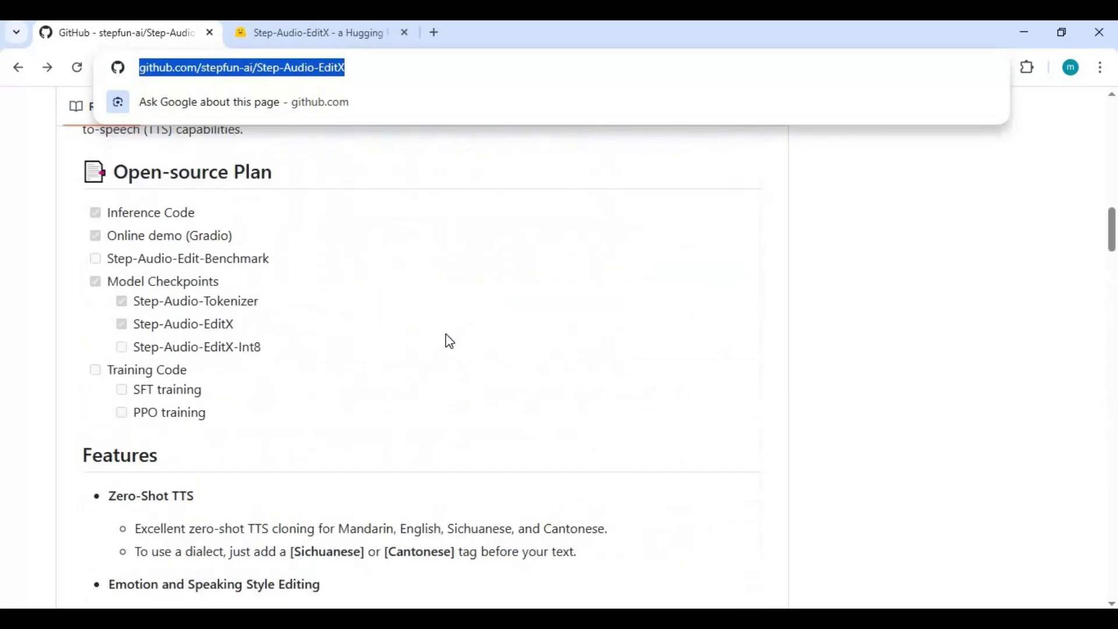
{"action": "scroll", "coordinate": [450, 340], "scroll_direction": "up", "scroll_amount": 12}
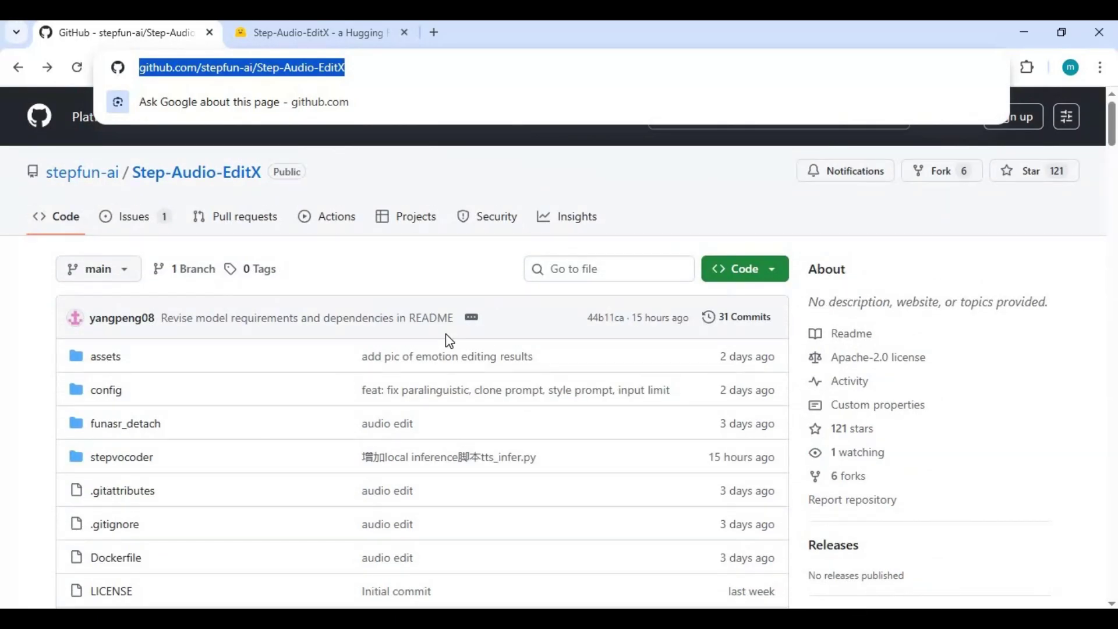
- Switch to the Step-Audio-EditX Hugging Face Space and look over its address and the demo page
{"action": "left_click", "coordinate": [351, 36]}
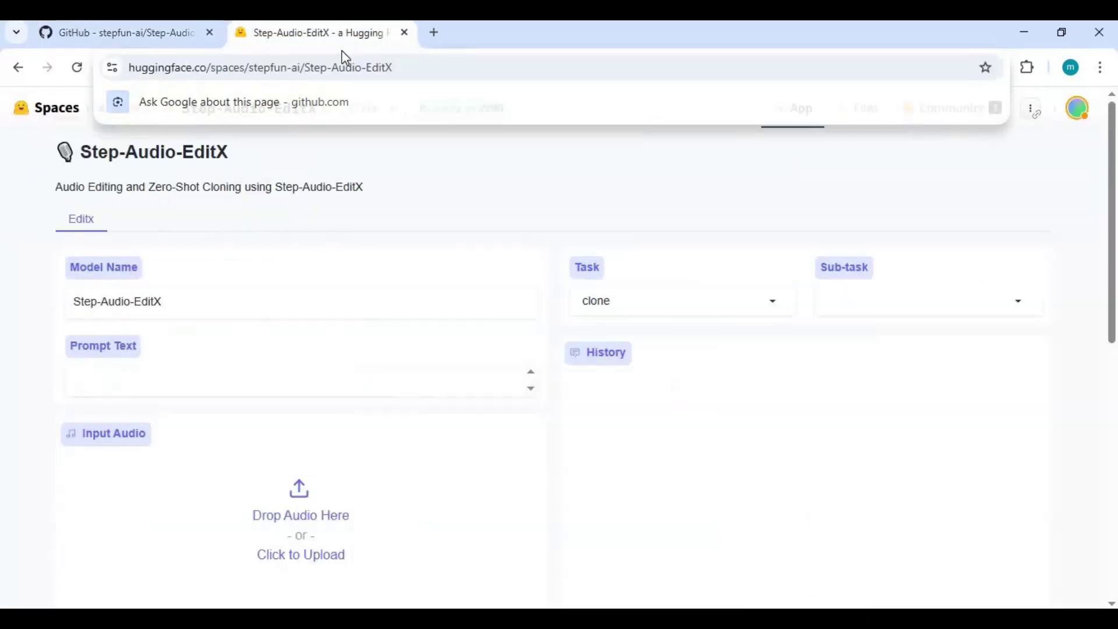
{"action": "left_click", "coordinate": [319, 63]}
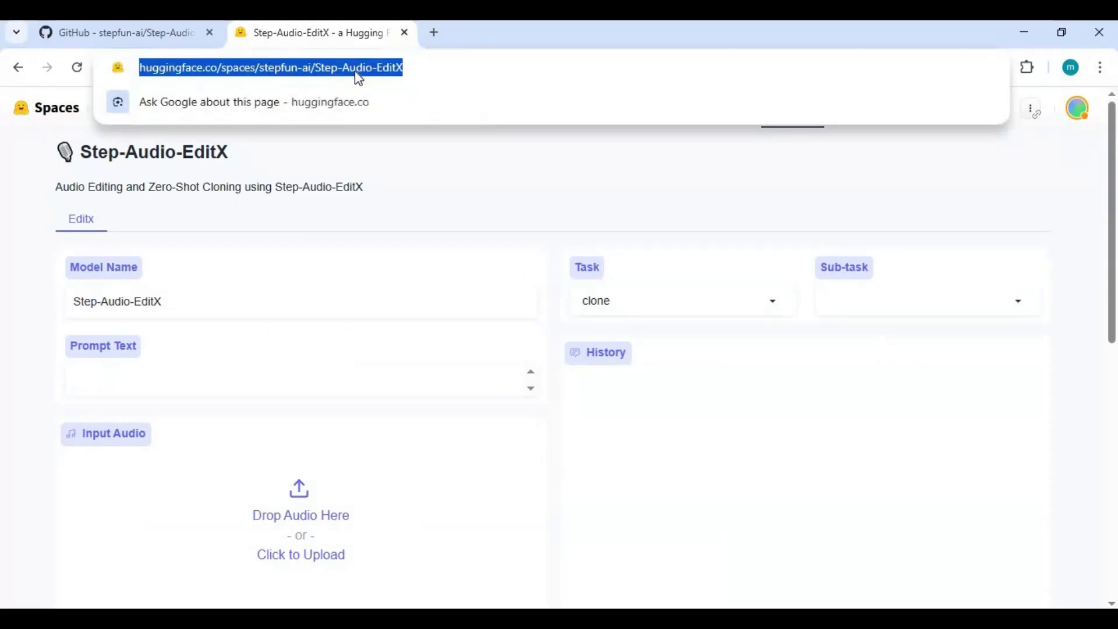
{"action": "left_click", "coordinate": [1003, 457]}
{"action": "scroll", "coordinate": [1006, 465], "scroll_direction": "down", "scroll_amount": 1}
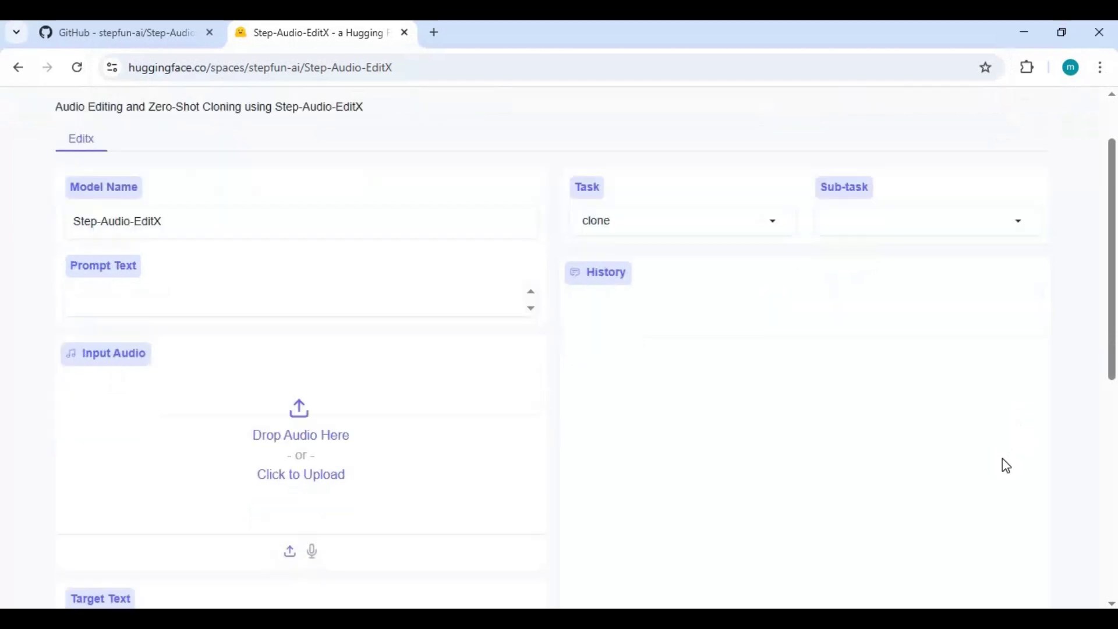
{"action": "scroll", "coordinate": [1006, 466], "scroll_direction": "down", "scroll_amount": 8}
{"action": "scroll", "coordinate": [1006, 466], "scroll_direction": "up", "scroll_amount": 9}
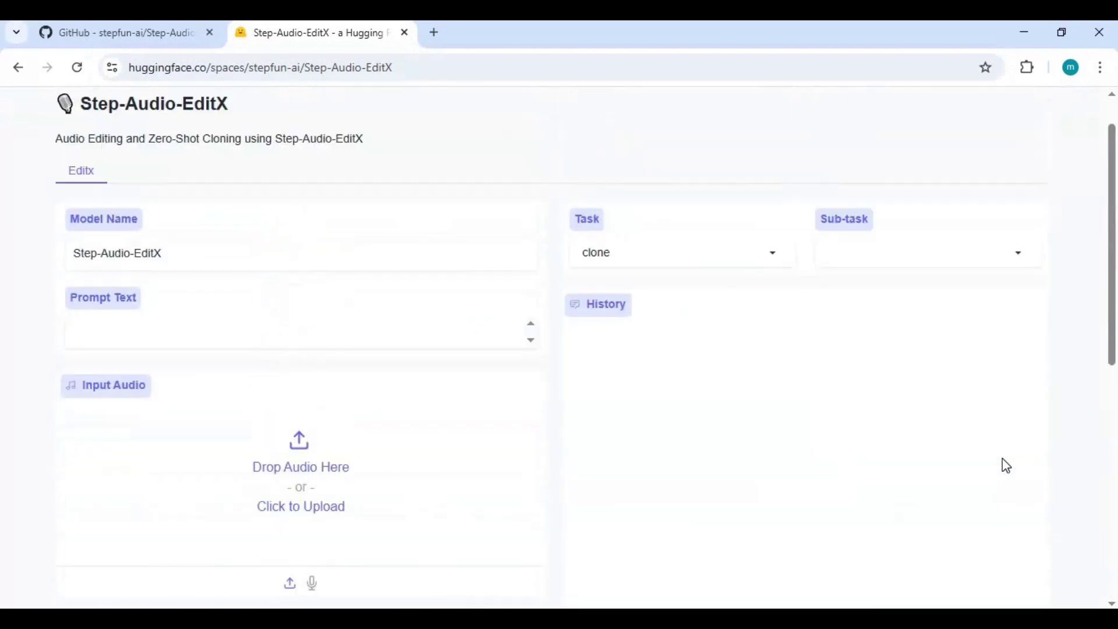
{"action": "scroll", "coordinate": [1005, 465], "scroll_direction": "up", "scroll_amount": 1}
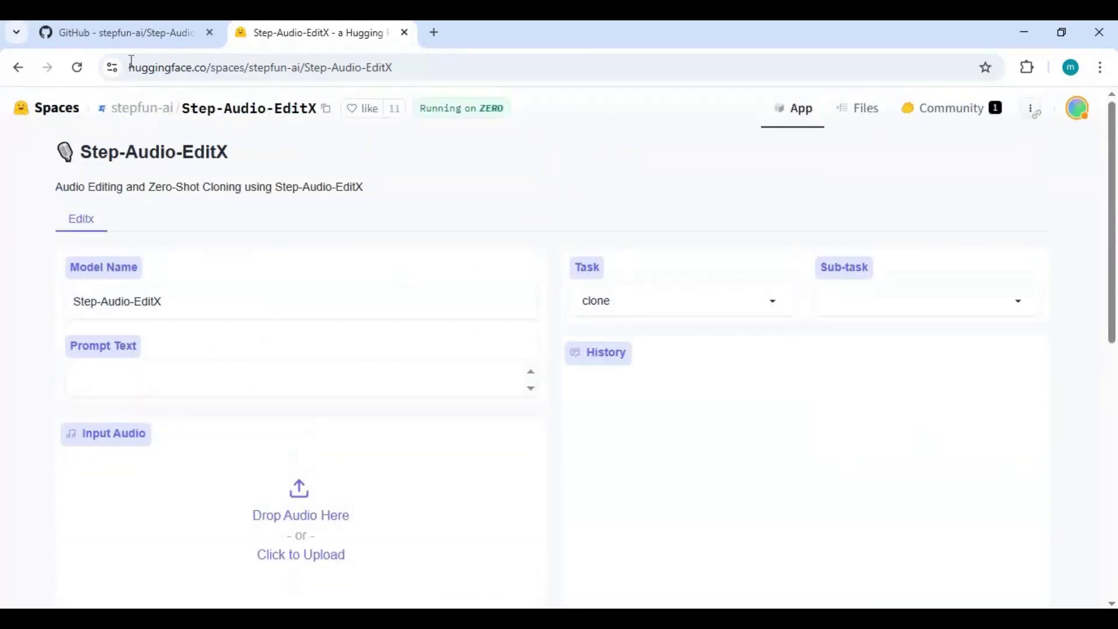
- Return to the Step-Audio-EditX GitHub repository and copy its HTTPS clone URL
{"action": "left_click", "coordinate": [117, 28]}
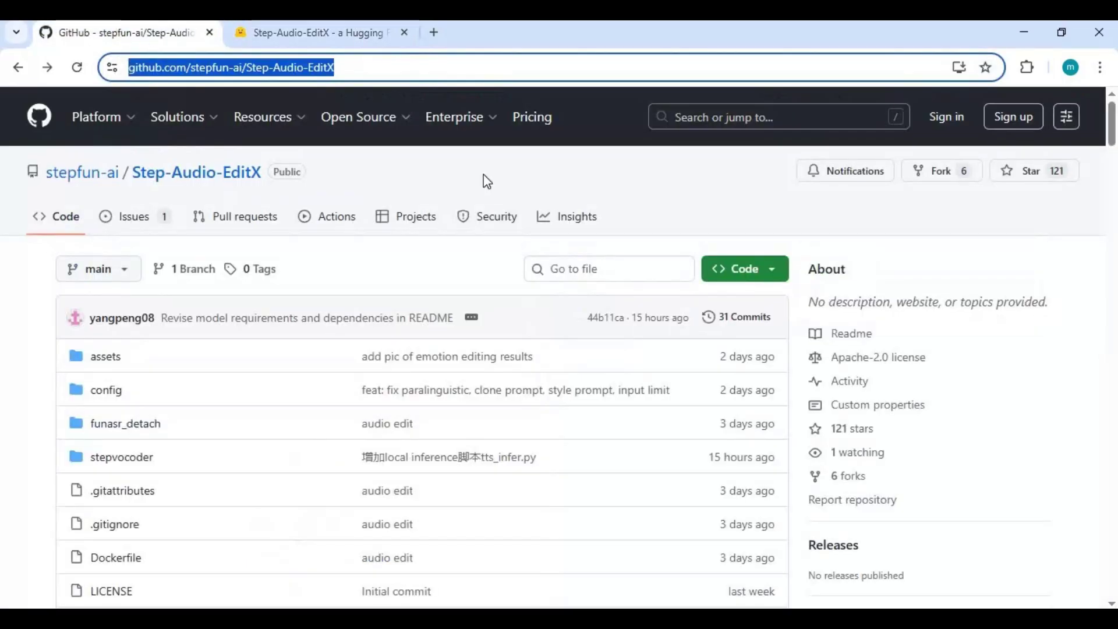
{"action": "left_click", "coordinate": [777, 273]}
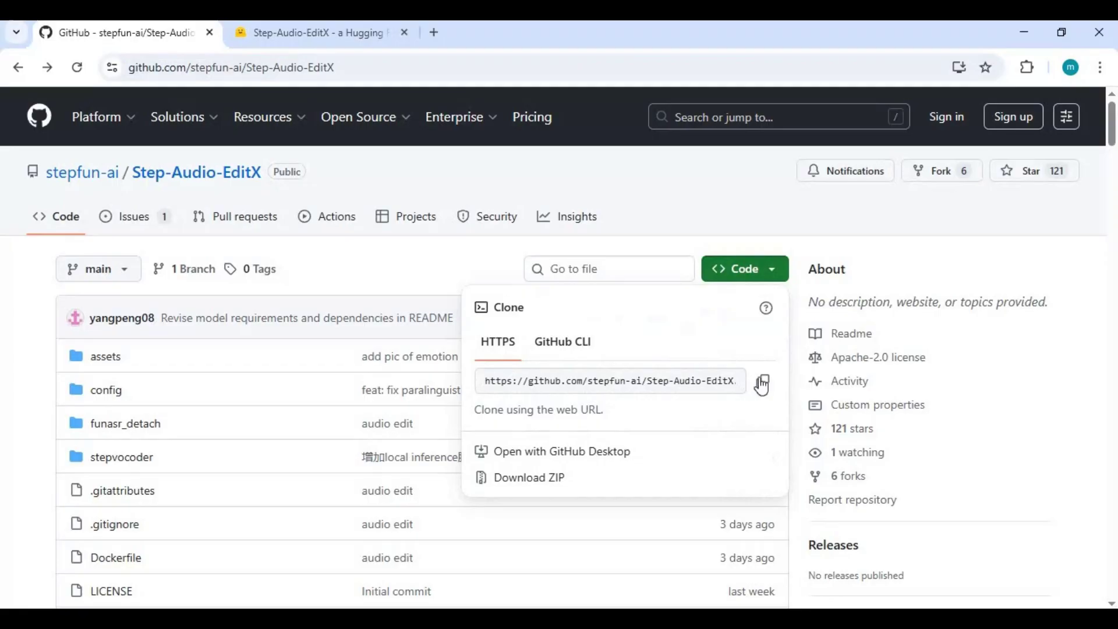
{"action": "left_click", "coordinate": [762, 384]}
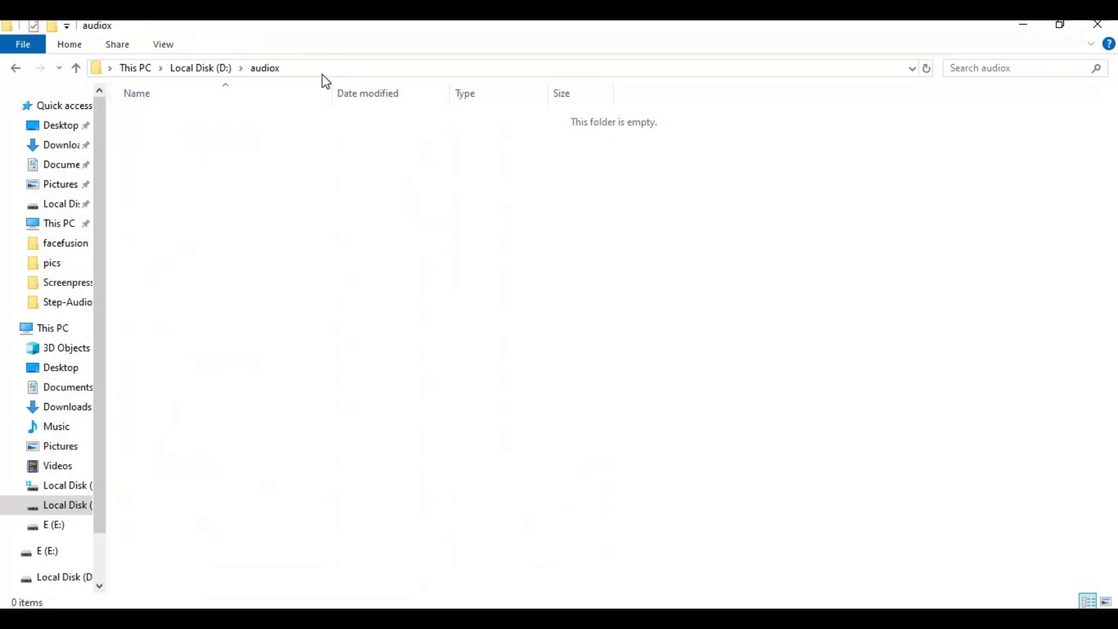
- Open a Command Prompt in the D:\audiox folder from File Explorer
{"action": "left_click", "coordinate": [324, 71]}
{"action": "type", "text": "cmd"}
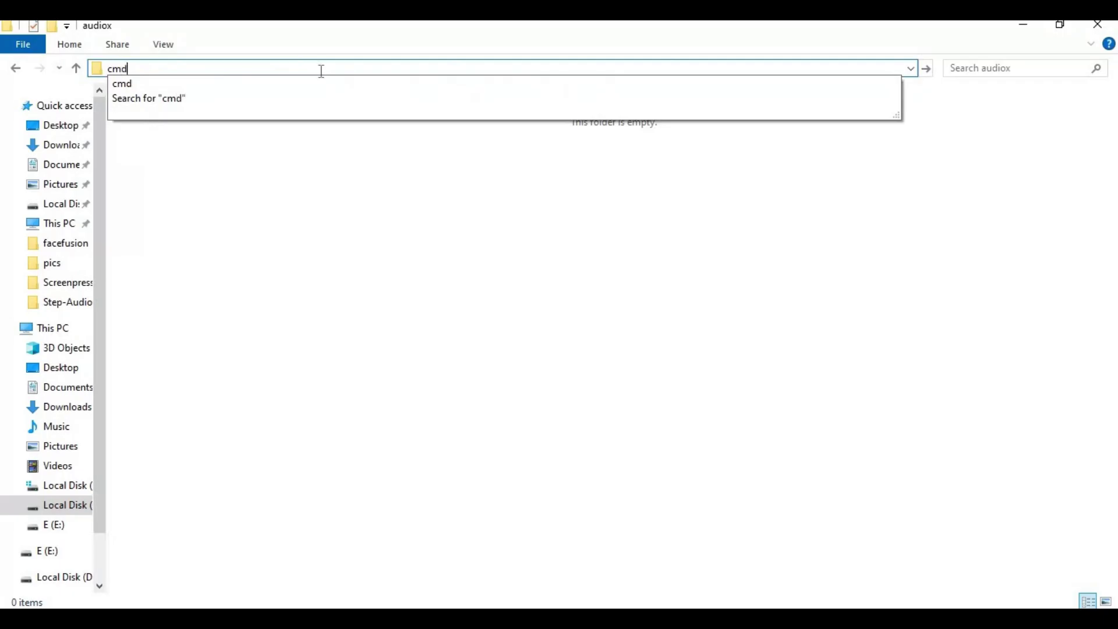
{"action": "key", "text": "Return"}
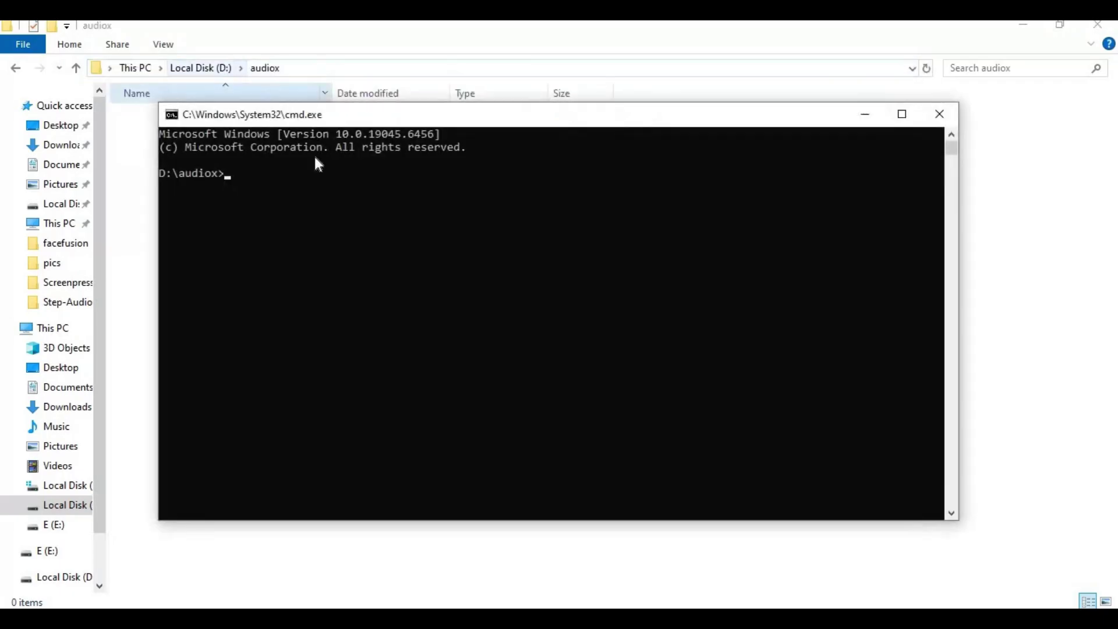
{"action": "type", "text": "g"}
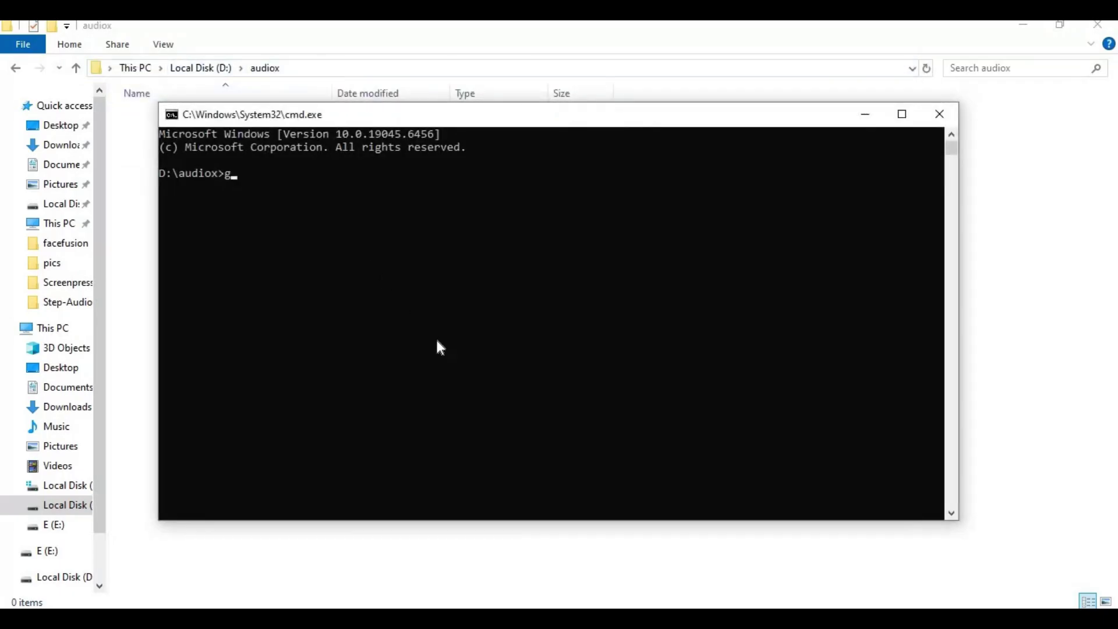
{"action": "type", "text": "it clone"}
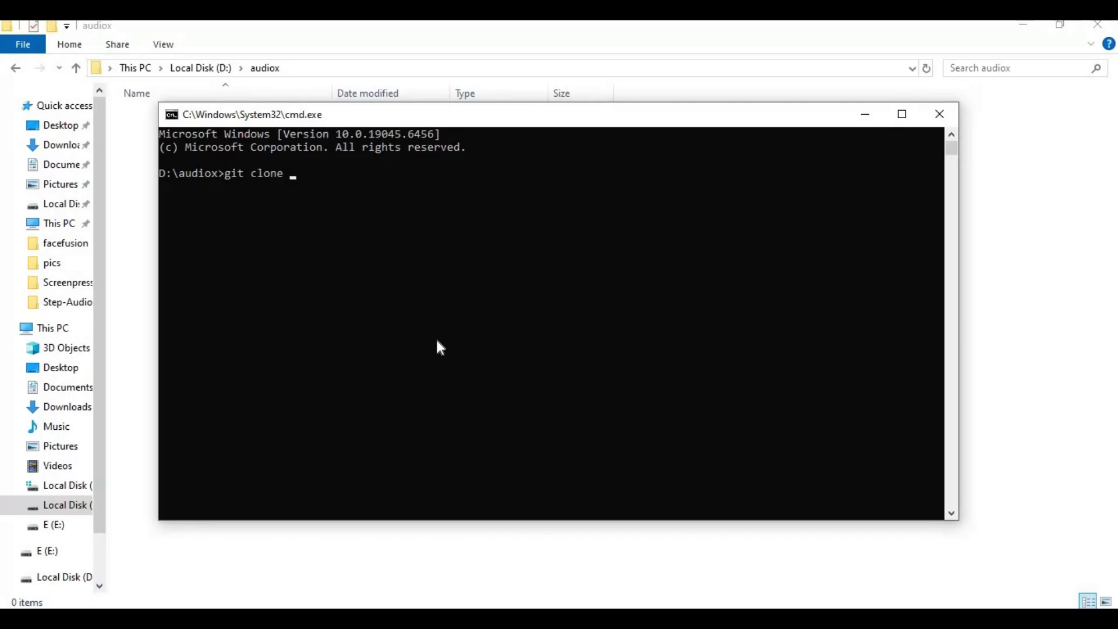
{"action": "key", "text": "ctrl+v"}
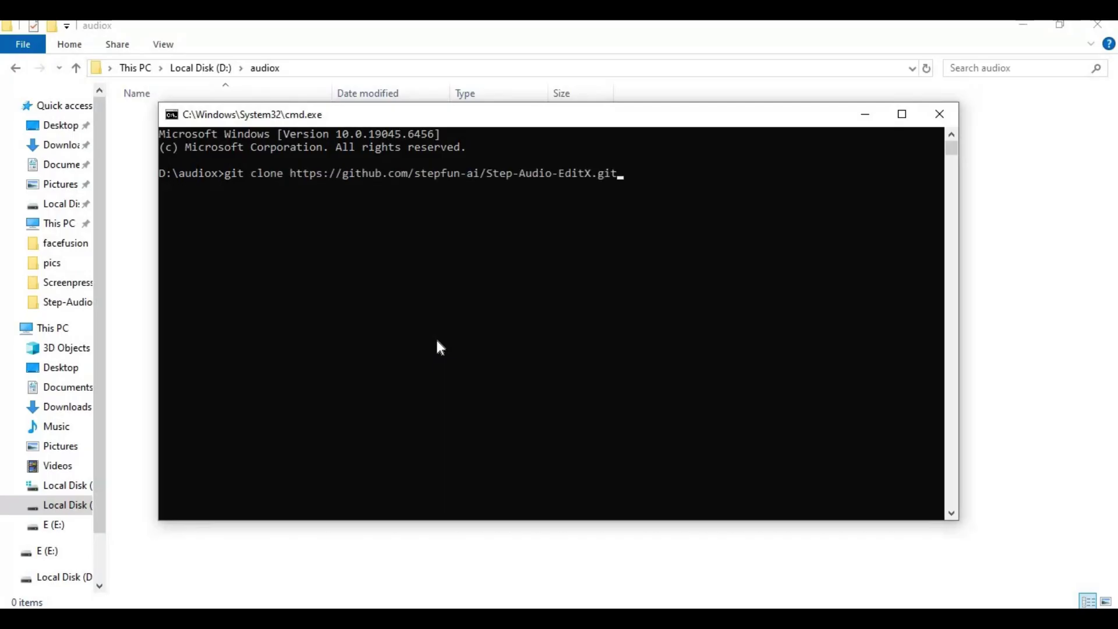
{"action": "key", "text": "Return"}
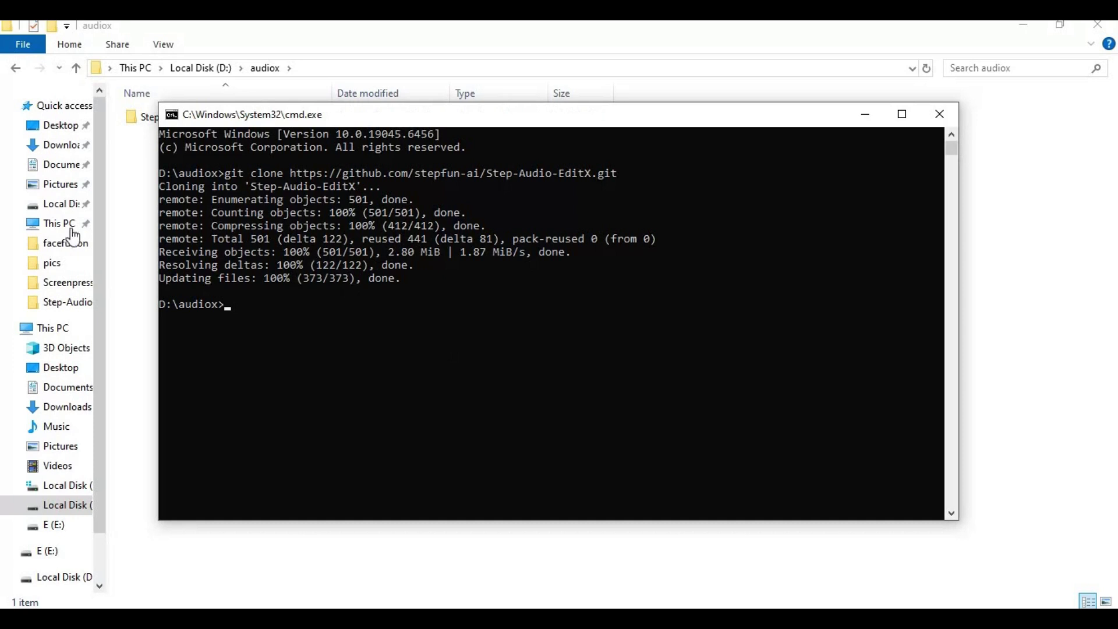
- Open the cloned Step-Audio-EditX folder in File Explorer and copy its full path
{"action": "left_click", "coordinate": [163, 118]}
{"action": "double_click", "coordinate": [162, 118]}
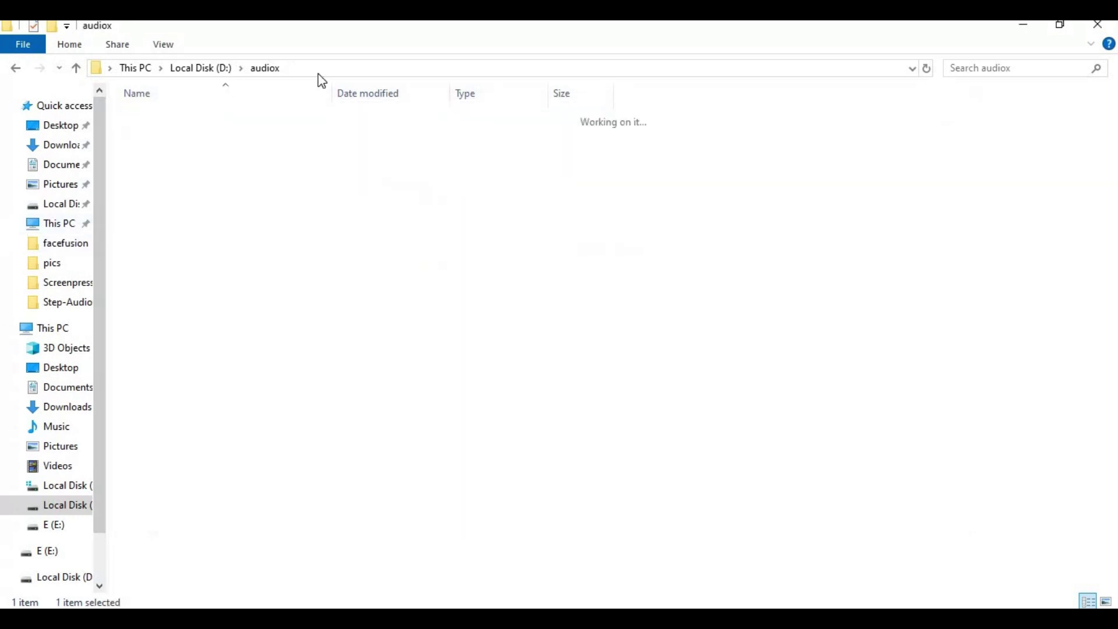
{"action": "left_click", "coordinate": [194, 67]}
{"action": "right_click", "coordinate": [219, 68]}
{"action": "left_click", "coordinate": [257, 115]}
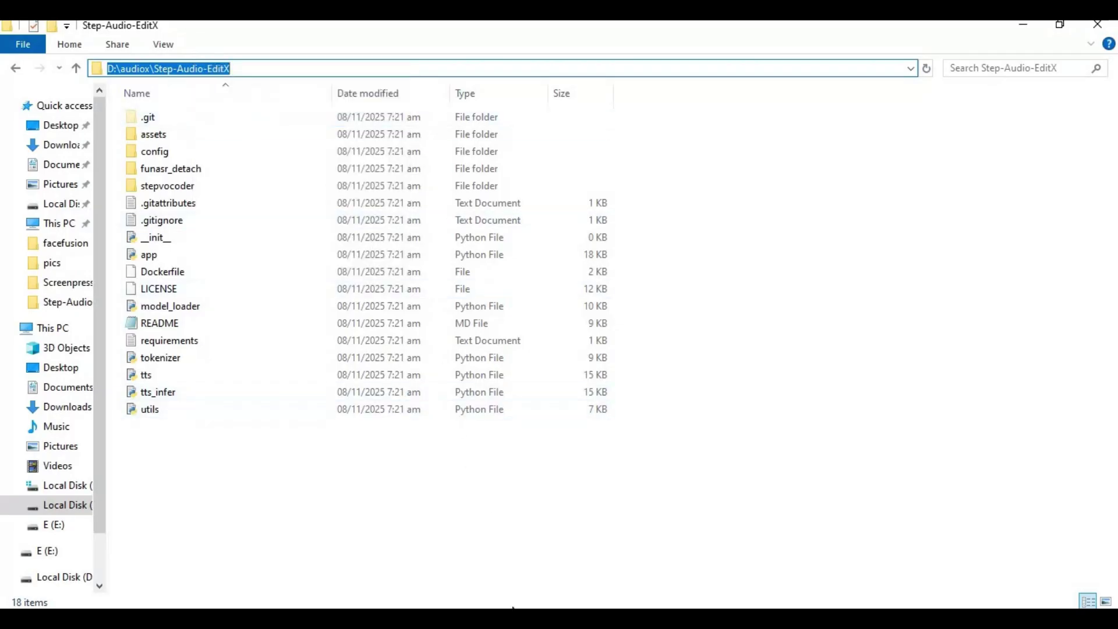
- Switch to the Command Prompt and change its directory to D:\audiox\Step-Audio-EditX
{"action": "left_click", "coordinate": [499, 619]}
{"action": "left_click", "coordinate": [532, 578]}
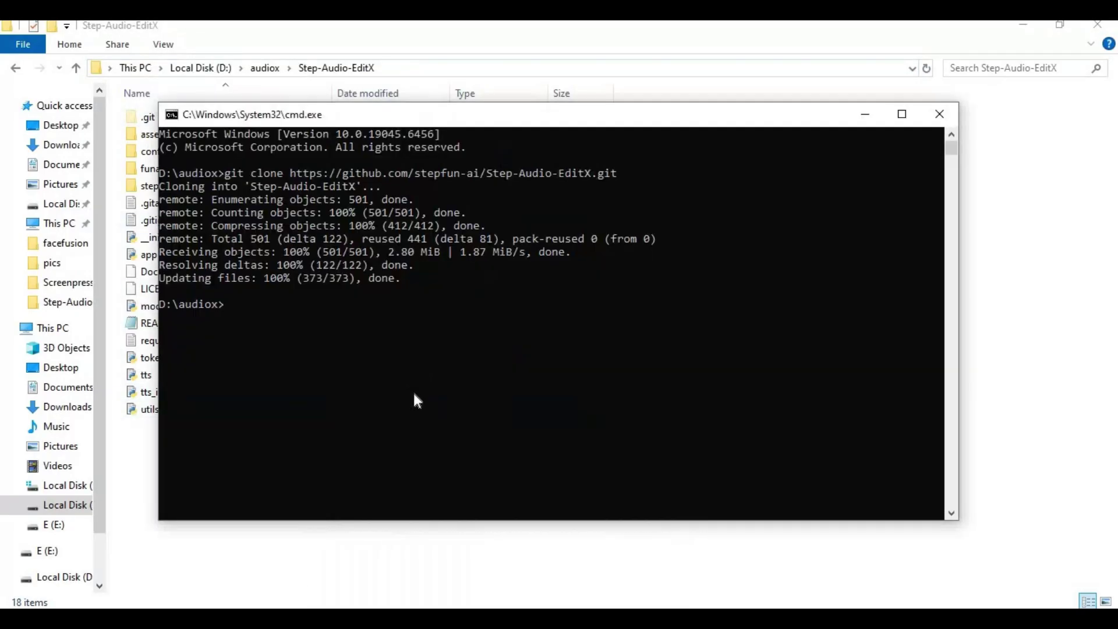
{"action": "type", "text": "cd"}
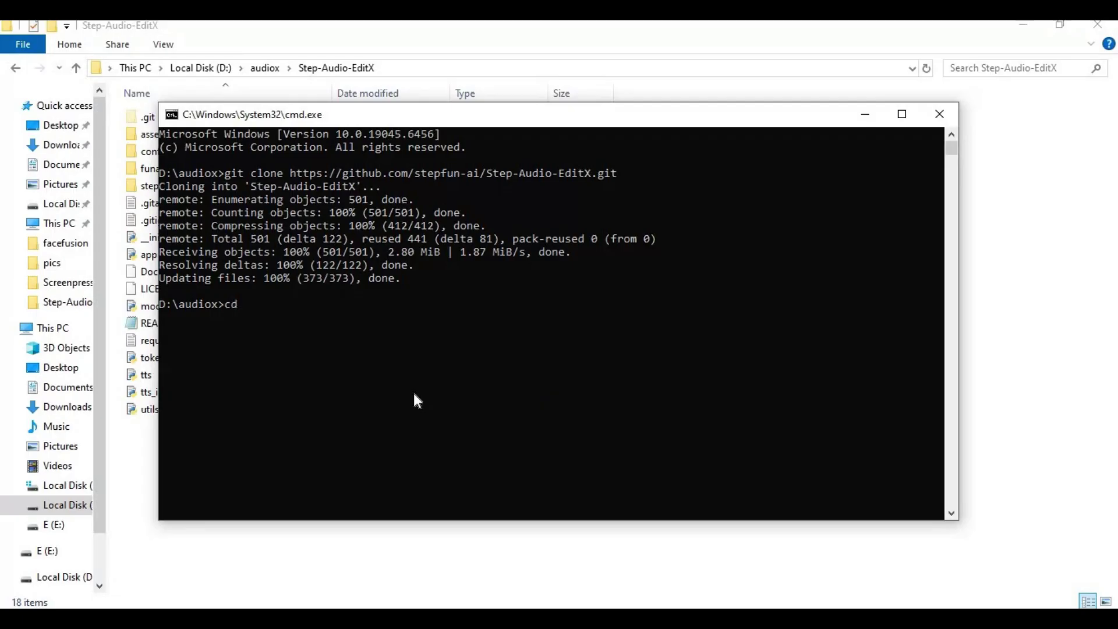
{"action": "key", "text": "ctrl+v"}
{"action": "key", "text": "Return"}
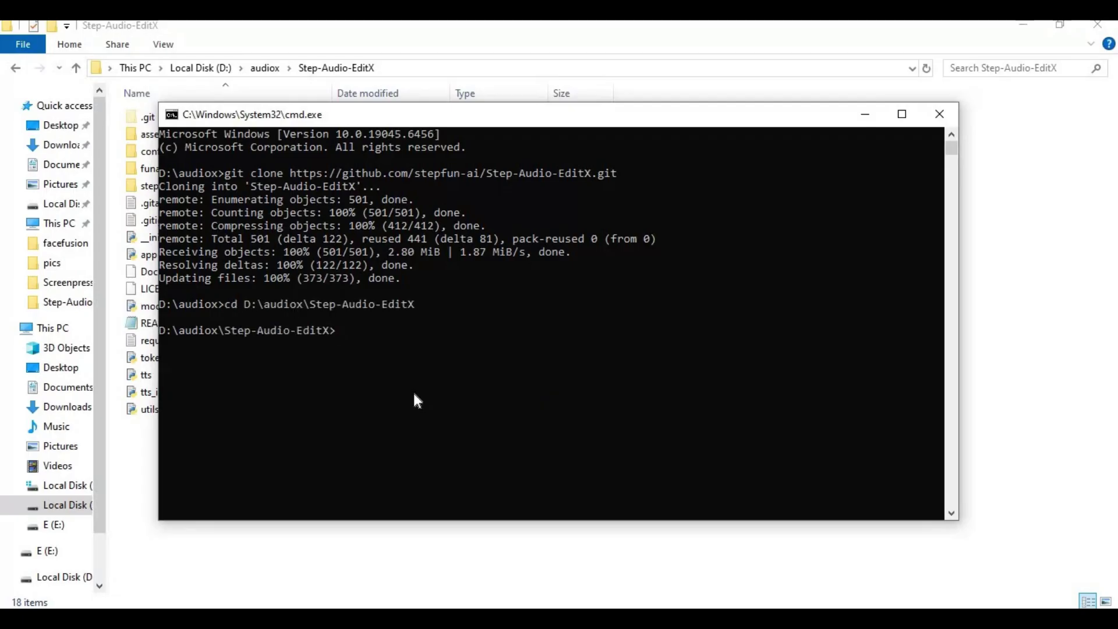
- Create a Python 3.10 virtual environment with py -3.10 -m venv venv and activate it with venv\scripts\activate
{"action": "type", "text": "py -"}
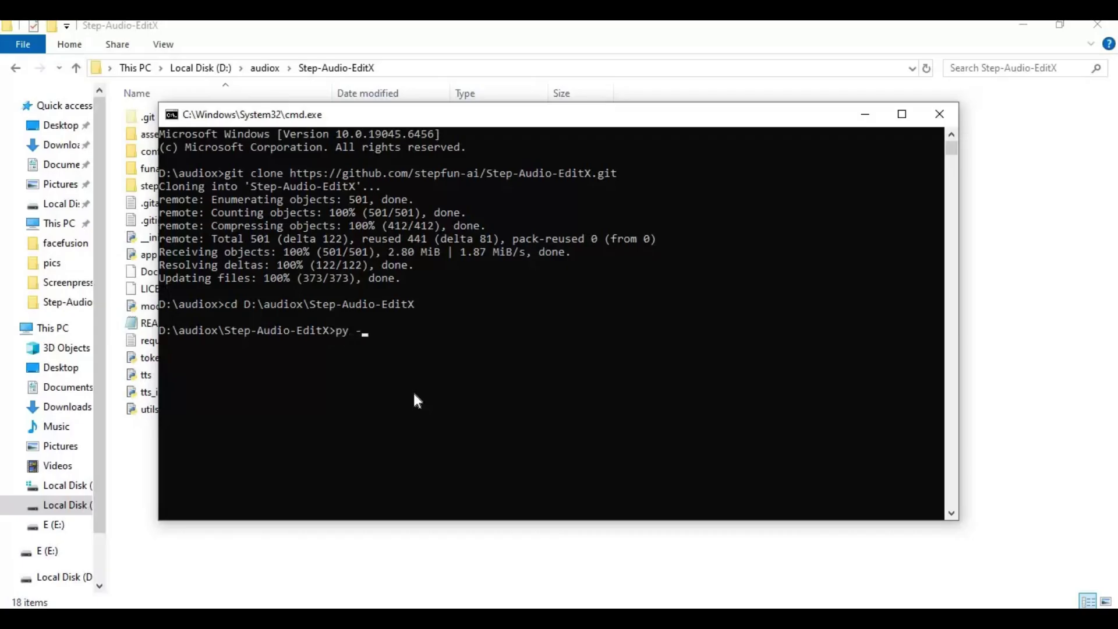
{"action": "type", "text": "3.10"}
{"action": "type", "text": " -"}
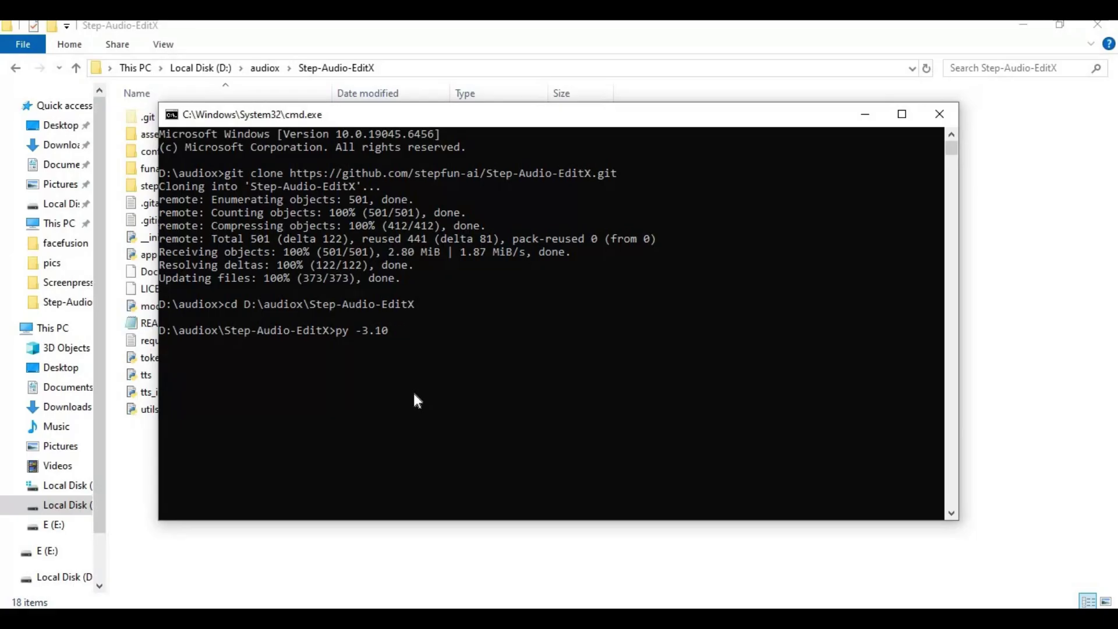
{"action": "type", "text": "m venv venv"}
{"action": "key", "text": "Return"}
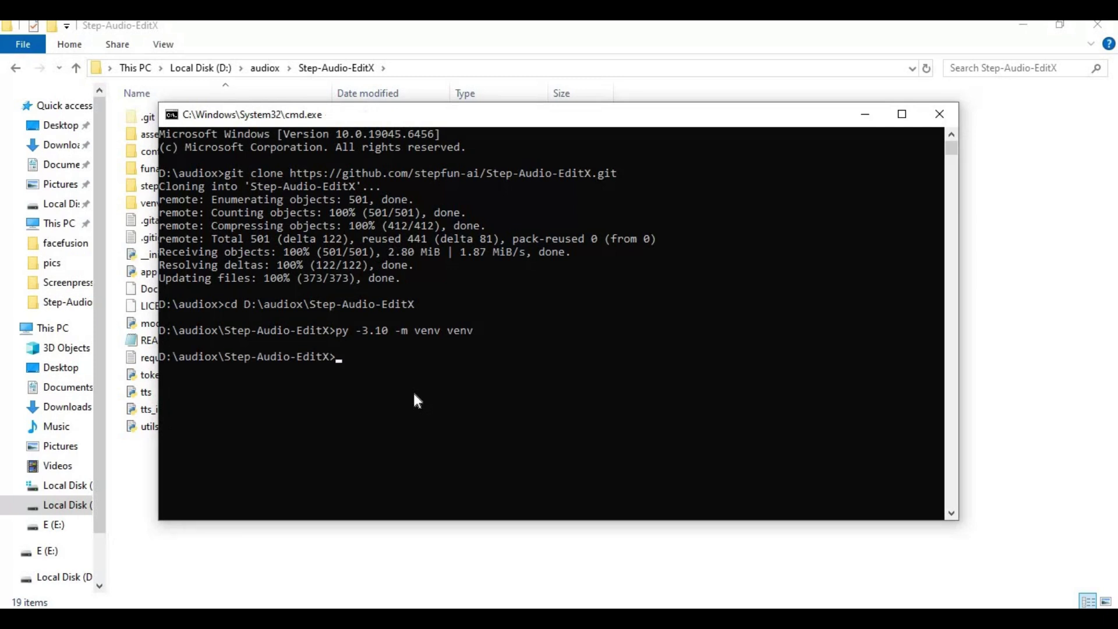
{"action": "type", "text": "venv\\scripts\\activate"}
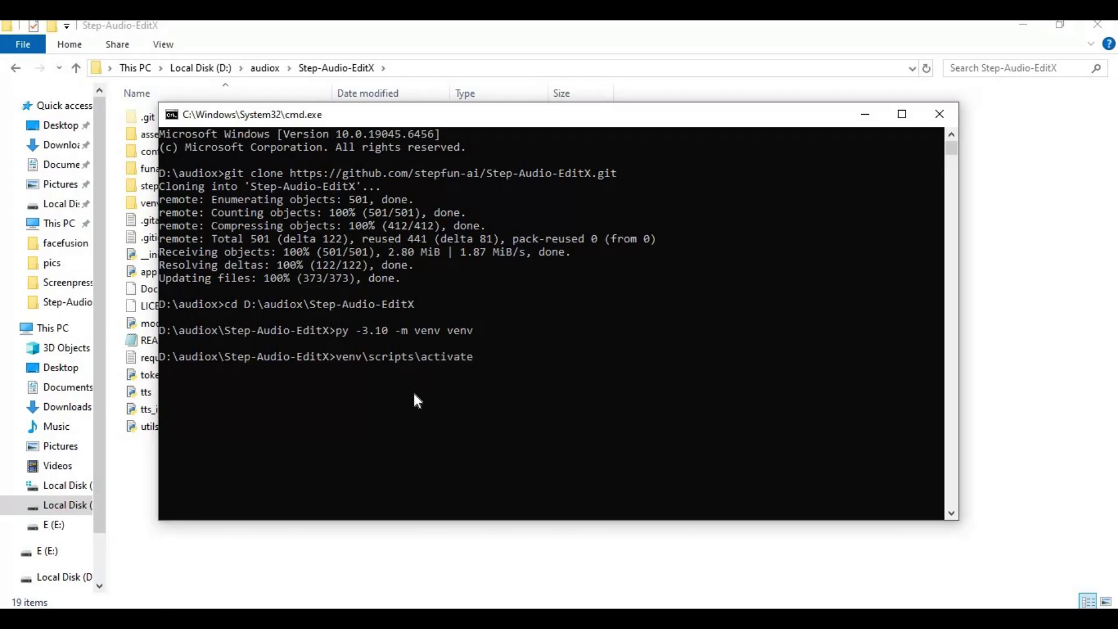
{"action": "key", "text": "Return"}
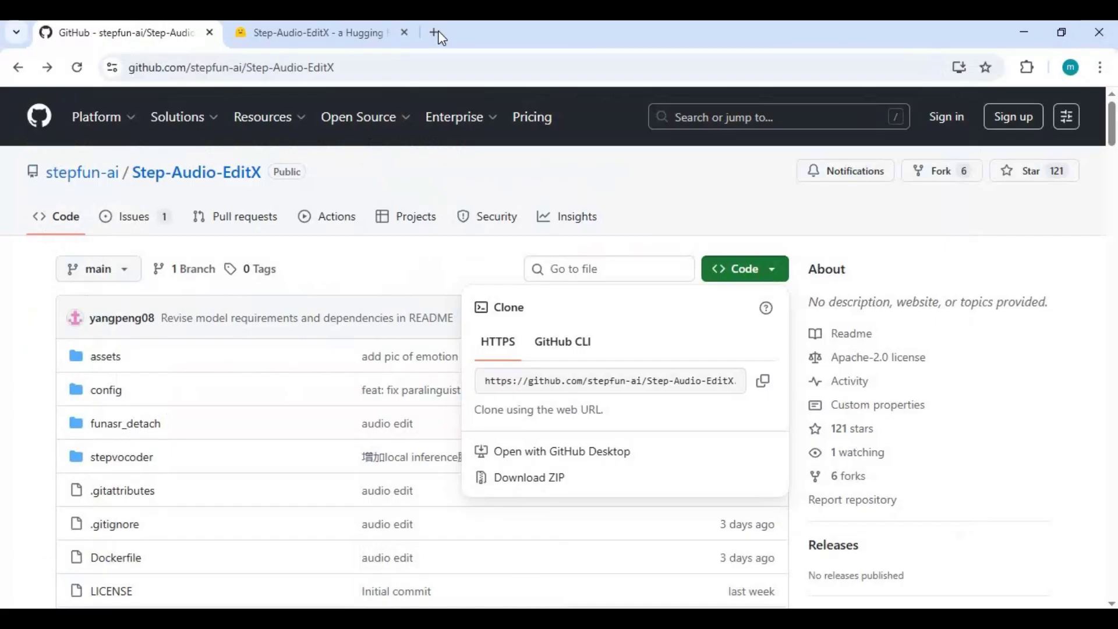
- Open pytorch.org in a new browser tab and go to its installation command selector
{"action": "left_click", "coordinate": [436, 33]}
{"action": "type", "text": "pytorch"}
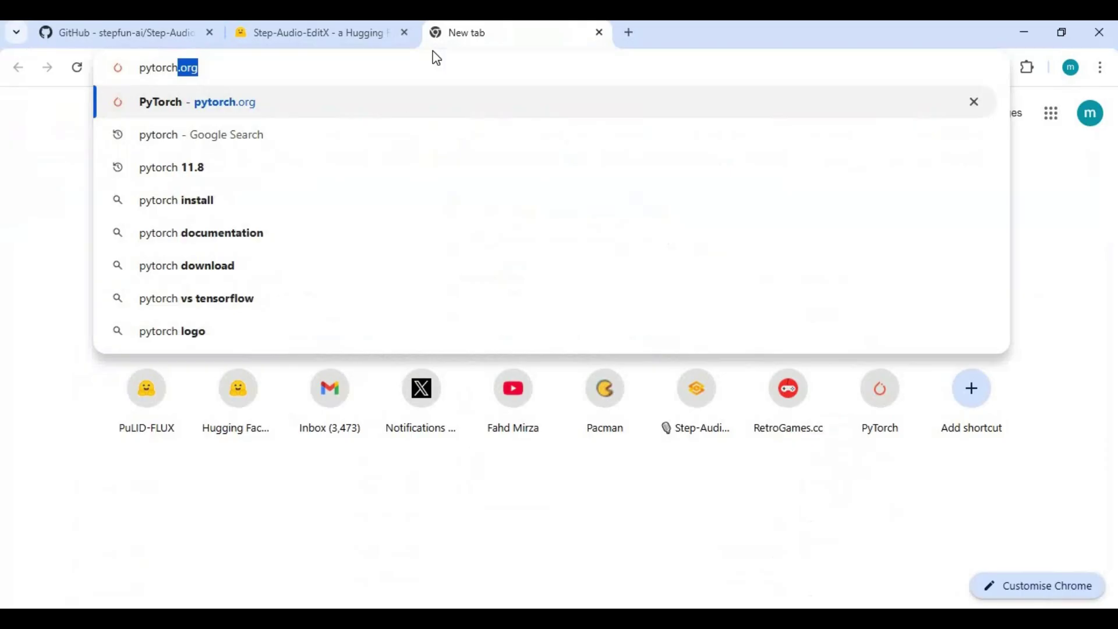
{"action": "key", "text": "Return"}
{"action": "scroll", "coordinate": [418, 331], "scroll_direction": "down", "scroll_amount": 14}
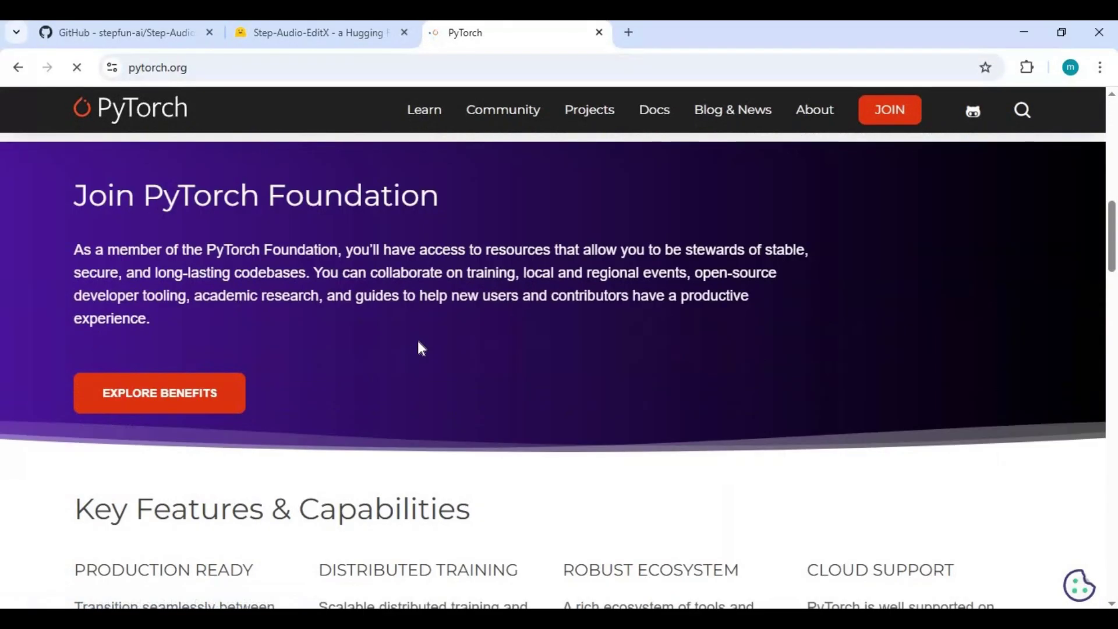
{"action": "scroll", "coordinate": [419, 347], "scroll_direction": "down", "scroll_amount": 18}
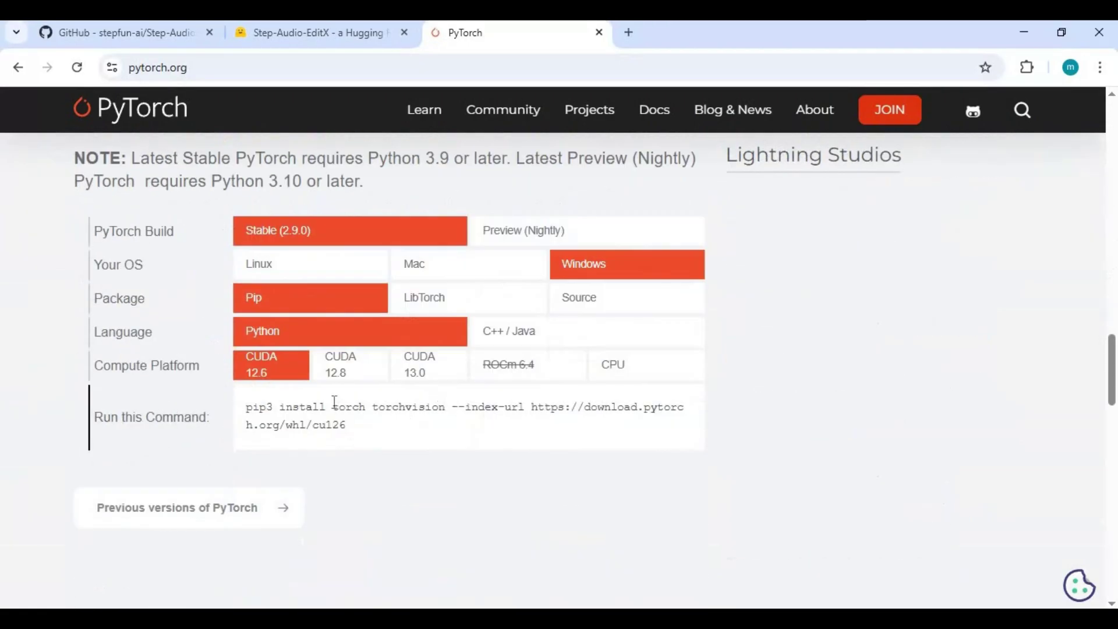
- Choose CUDA 12.8 as the compute platform and copy the generated pip3 install command
{"action": "left_click", "coordinate": [342, 380]}
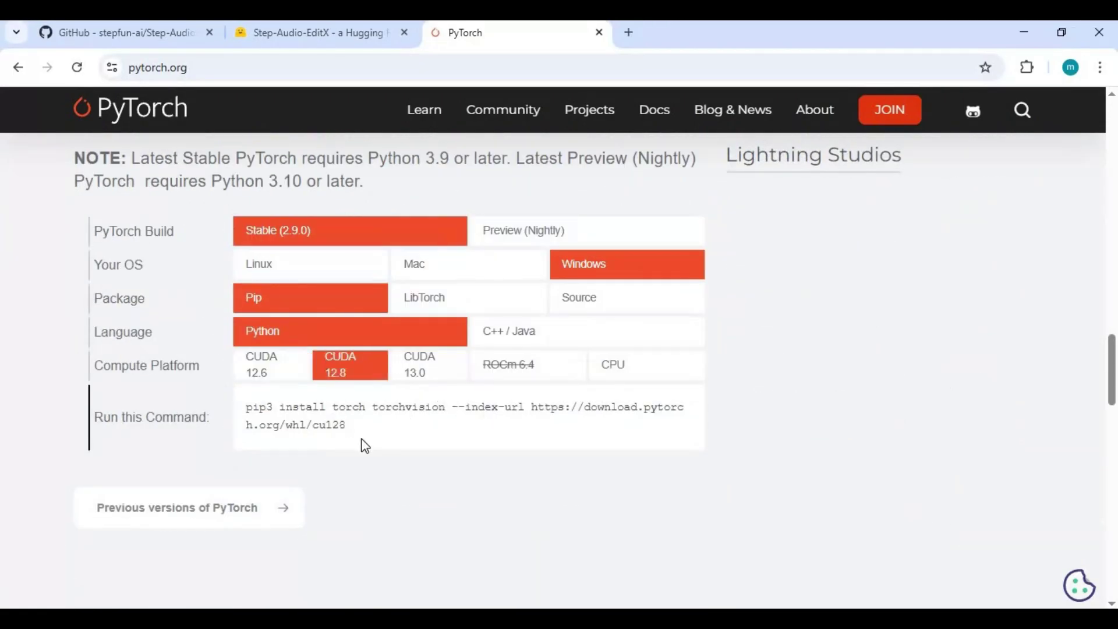
{"action": "triple_click", "coordinate": [248, 409]}
{"action": "triple_click", "coordinate": [246, 411]}
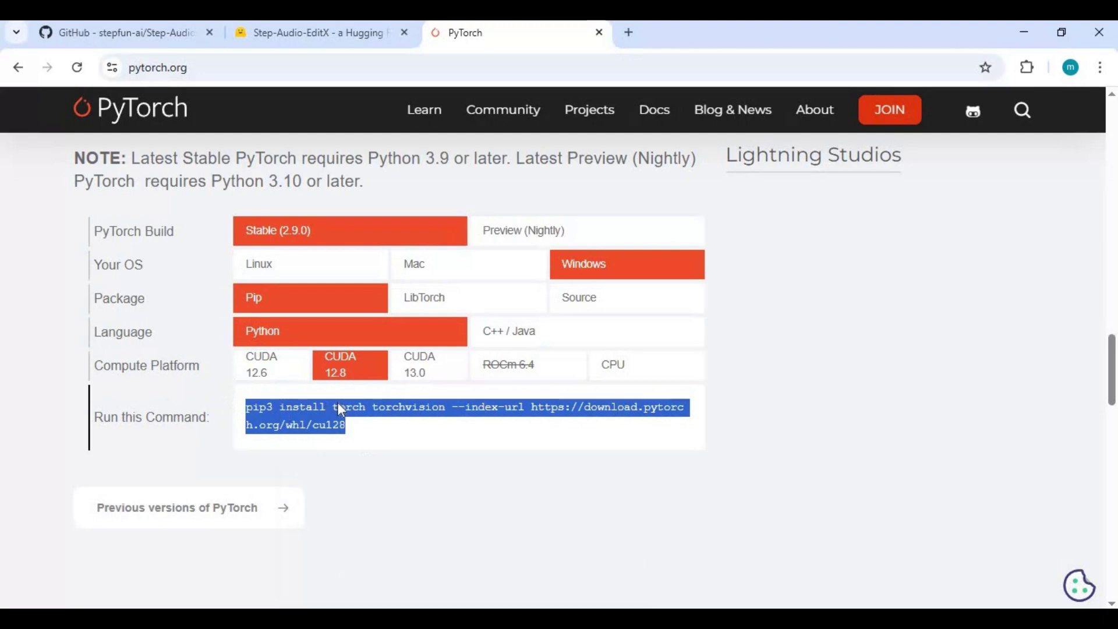
{"action": "right_click", "coordinate": [280, 414]}
{"action": "left_click", "coordinate": [309, 429]}
- Paste the PyTorch install command into the Command Prompt, change its index URL ending to cu118, and run it
{"action": "left_click", "coordinate": [513, 553]}
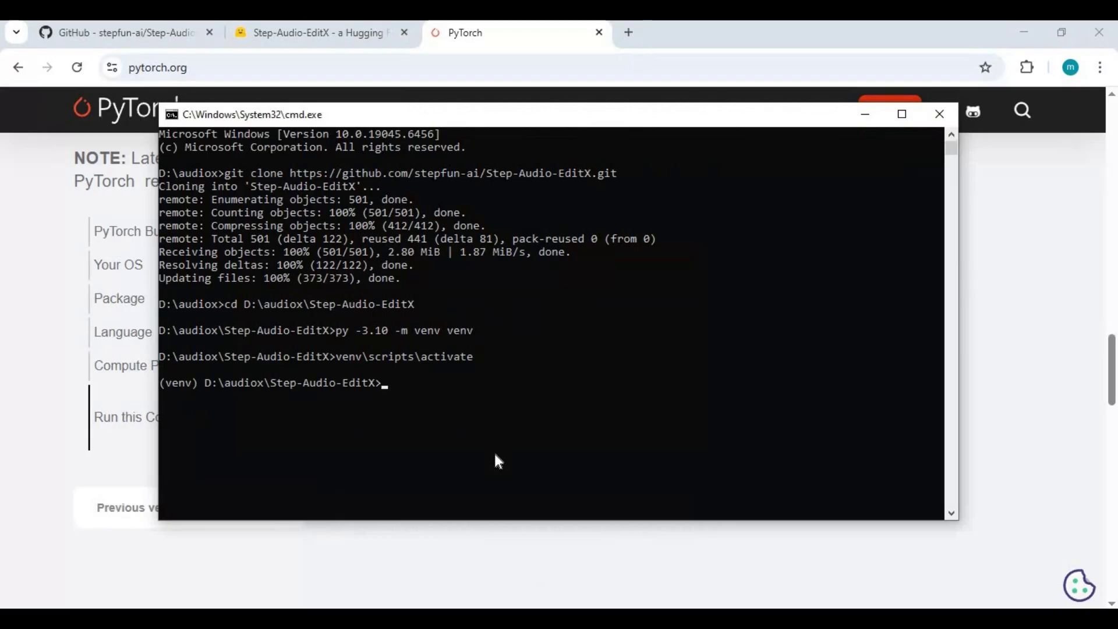
{"action": "key", "text": "ctrl+v"}
{"action": "key", "text": "BackSpace"}
{"action": "key", "text": "BackSpace"}
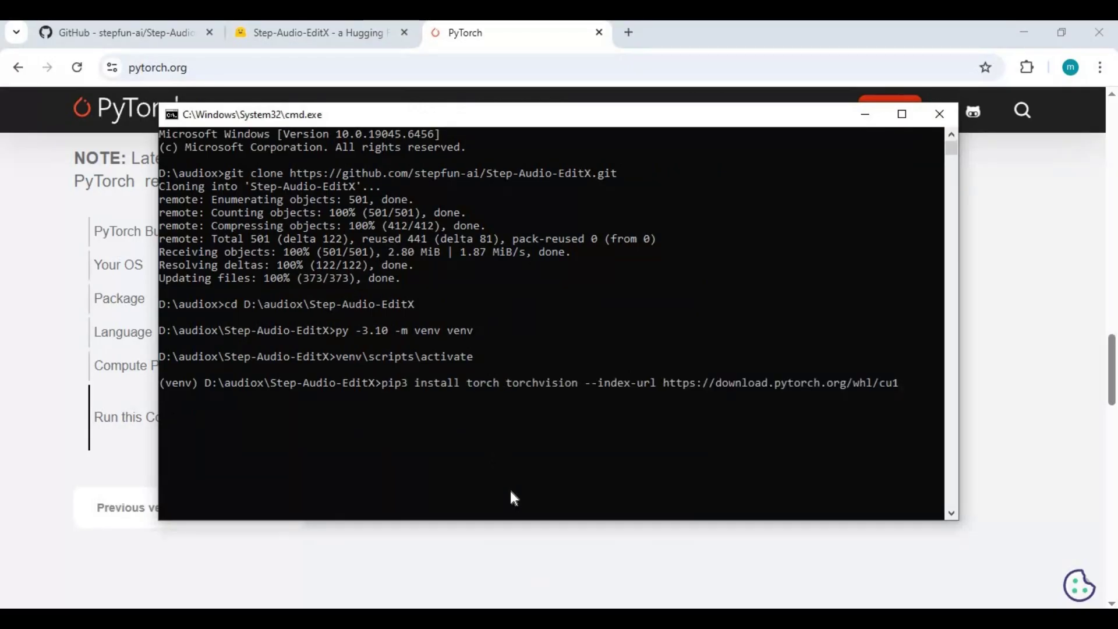
{"action": "type", "text": "18"}
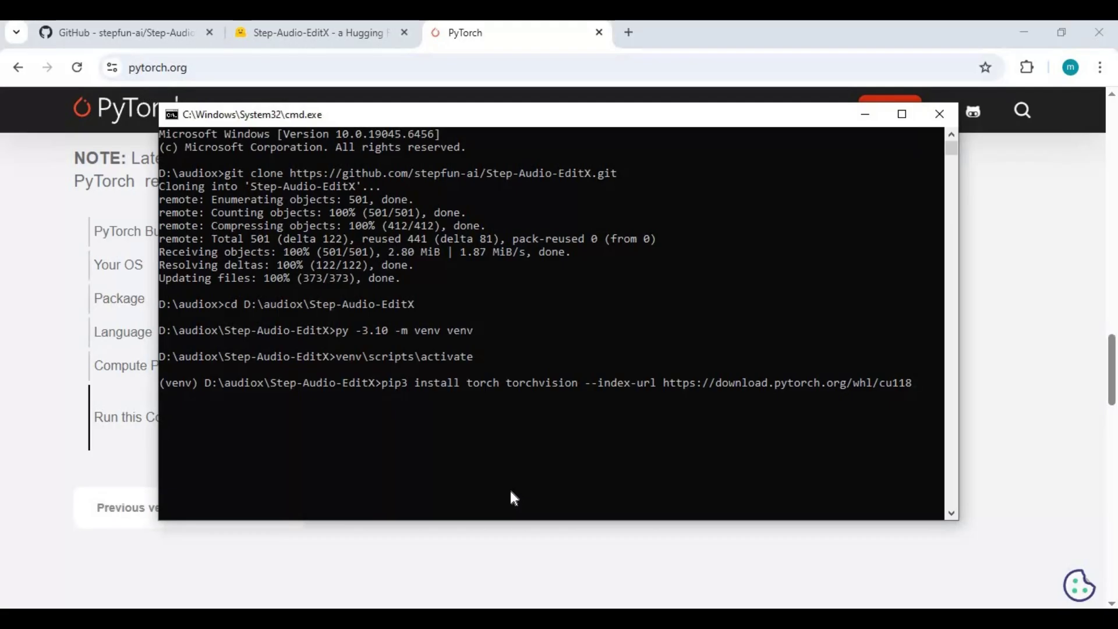
{"action": "key", "text": "Return"}
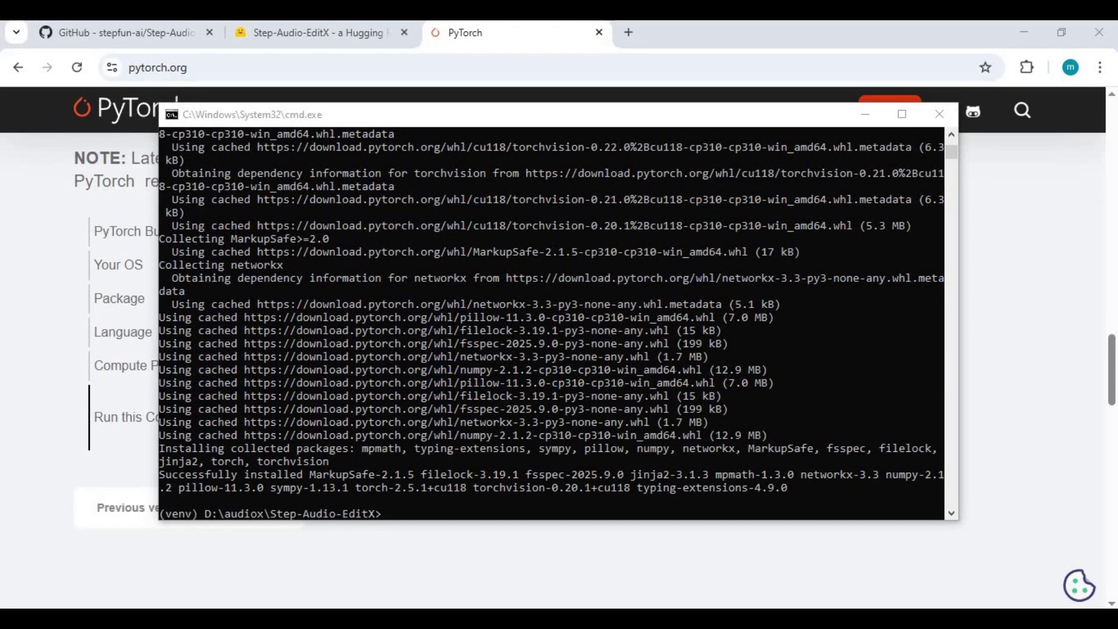
- Open the requirements file from the Step-Audio-EditX folder in Notepad and look over its package list
{"action": "key", "text": "alt+Tab"}
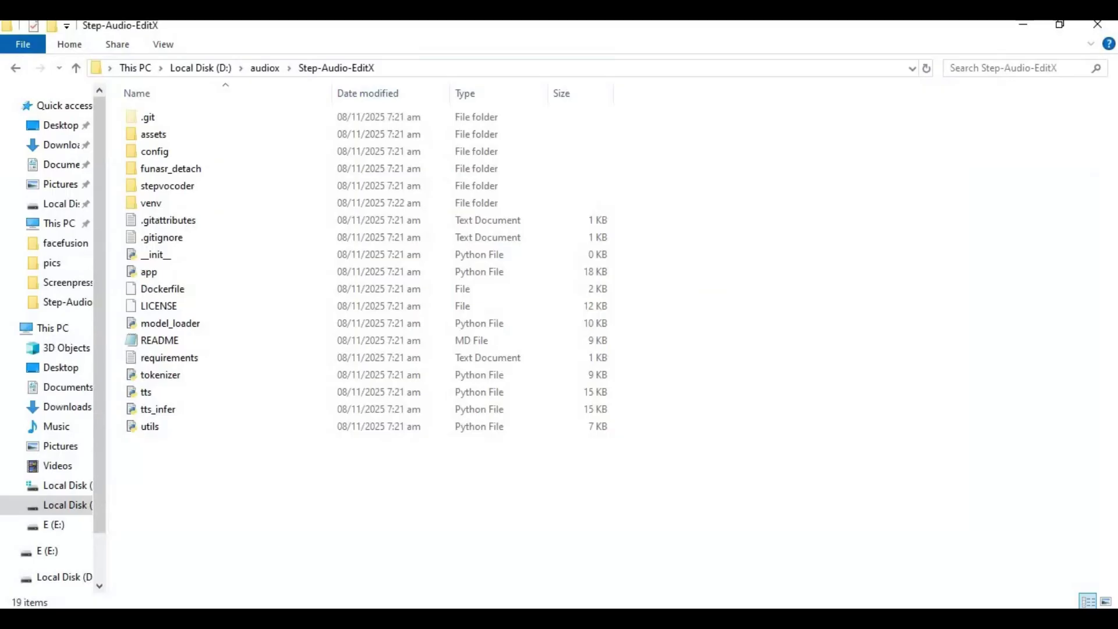
{"action": "double_click", "coordinate": [188, 358]}
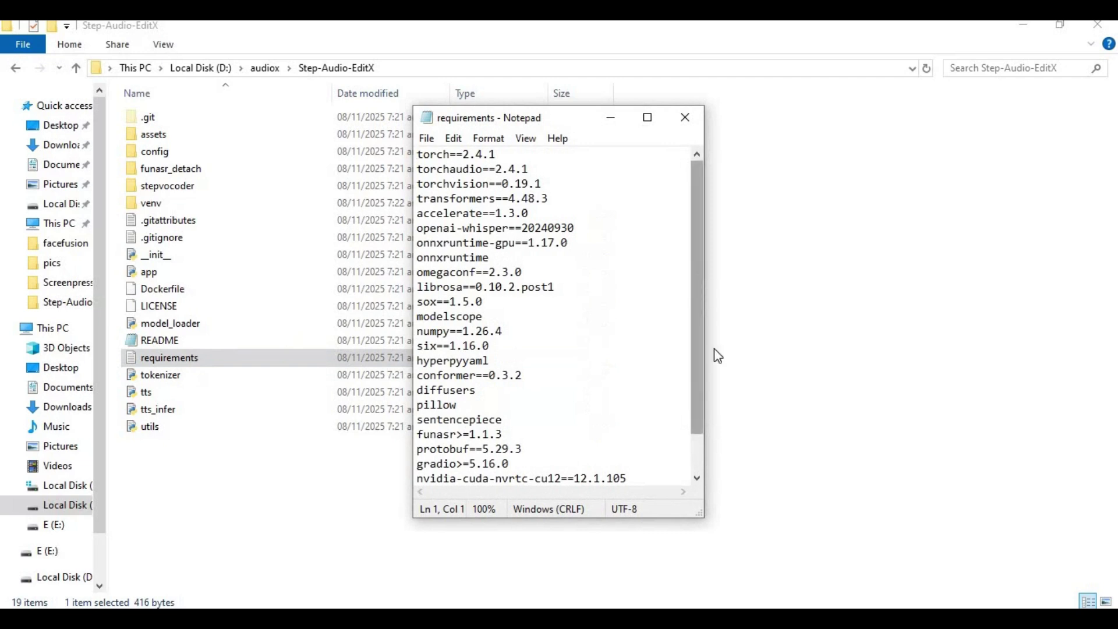
{"action": "scroll", "coordinate": [699, 350], "scroll_direction": "down", "scroll_amount": 1}
{"action": "scroll", "coordinate": [717, 242], "scroll_direction": "up", "scroll_amount": 1}
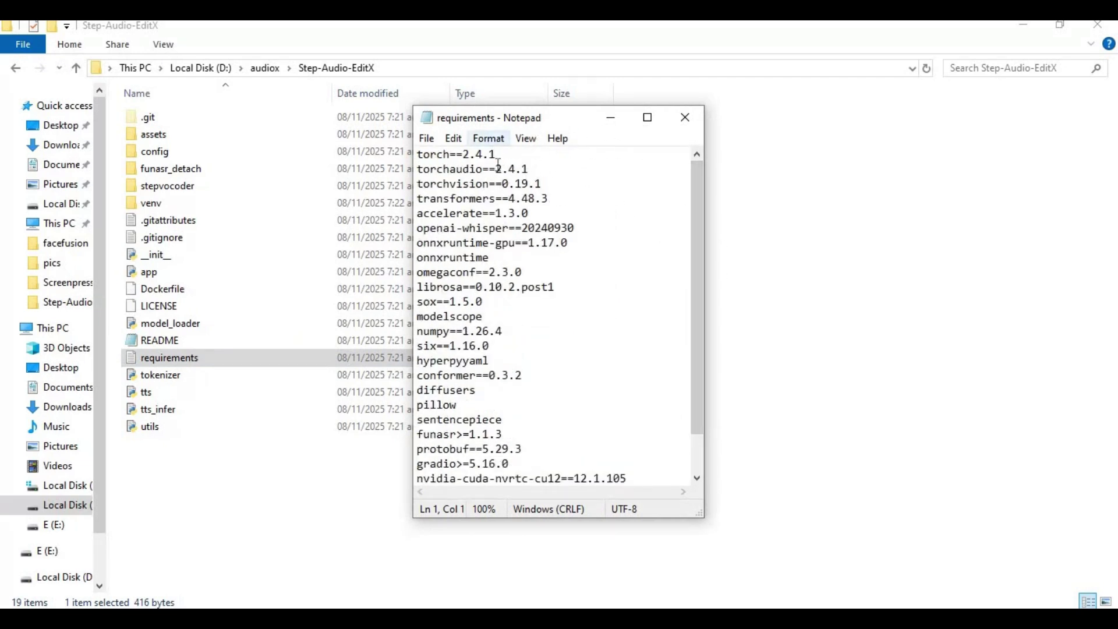
- Delete the torch==2.4.1 and torchvision==0.19.1 entries from the requirements and remove the version pin from torchaudio
{"action": "key", "text": "shift+End"}
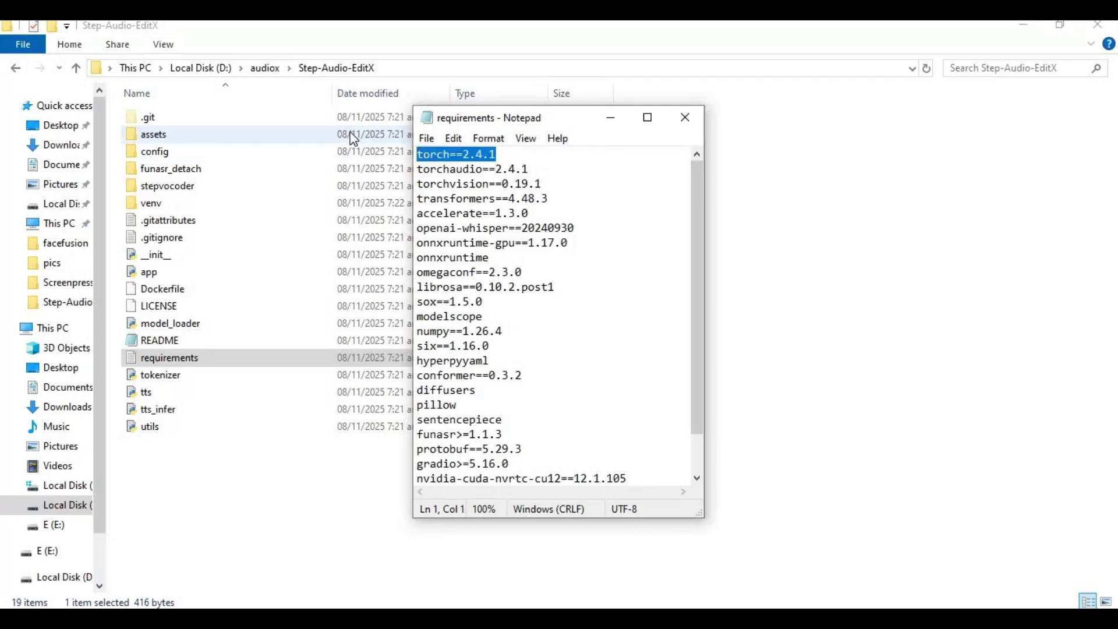
{"action": "key", "text": "Delete"}
{"action": "left_click", "coordinate": [541, 183]}
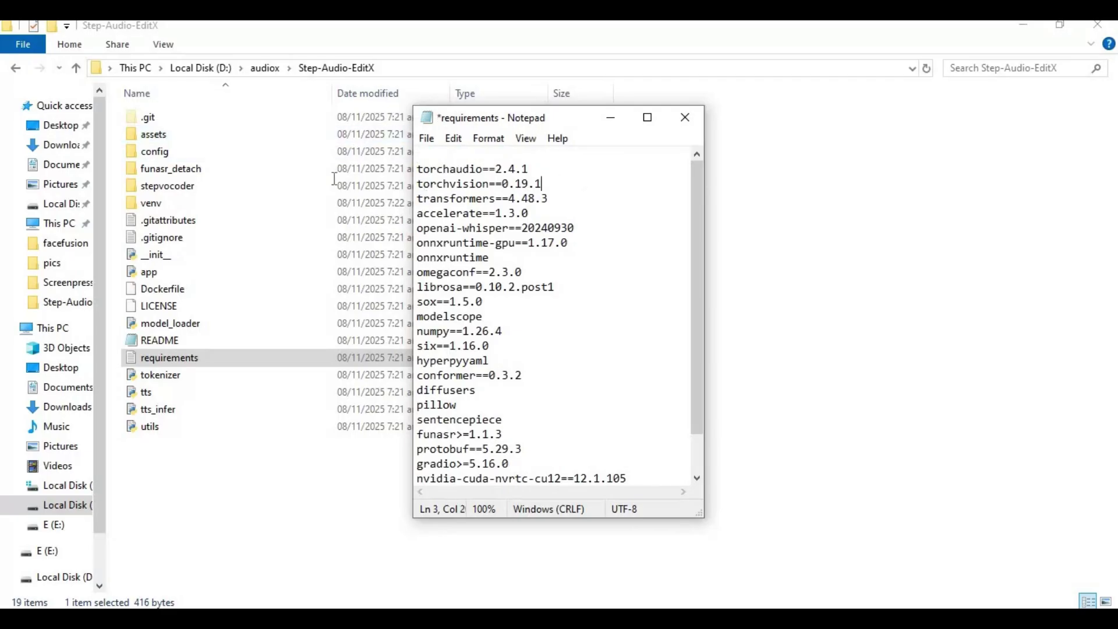
{"action": "key", "text": "shift+Home"}
{"action": "key", "text": "Delete"}
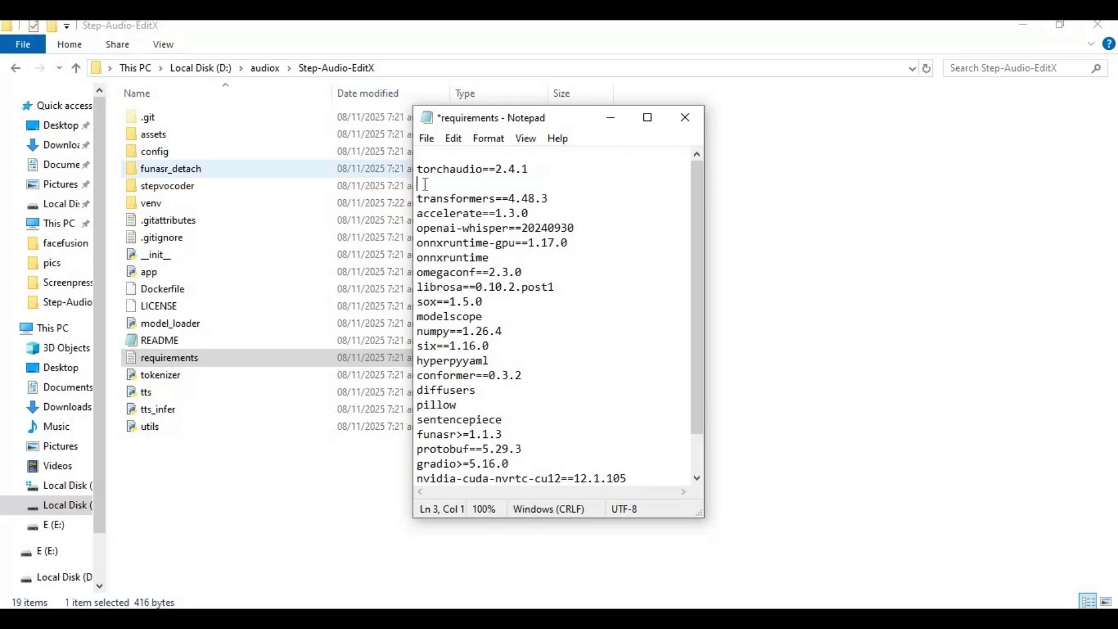
{"action": "left_click_drag", "start_coordinate": [482, 169], "coordinate": [544, 170]}
{"action": "key", "text": "Delete"}
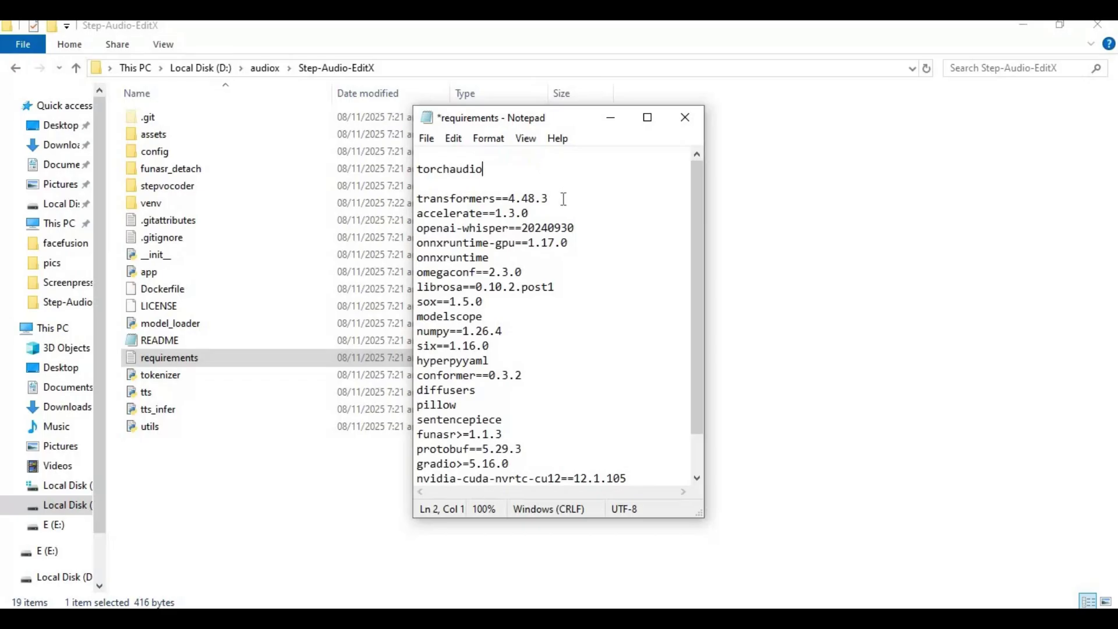
- Check the remaining requirements entries, save the file, and close Notepad
{"action": "left_click", "coordinate": [553, 242]}
{"action": "scroll", "coordinate": [579, 319], "scroll_direction": "down", "scroll_amount": 1}
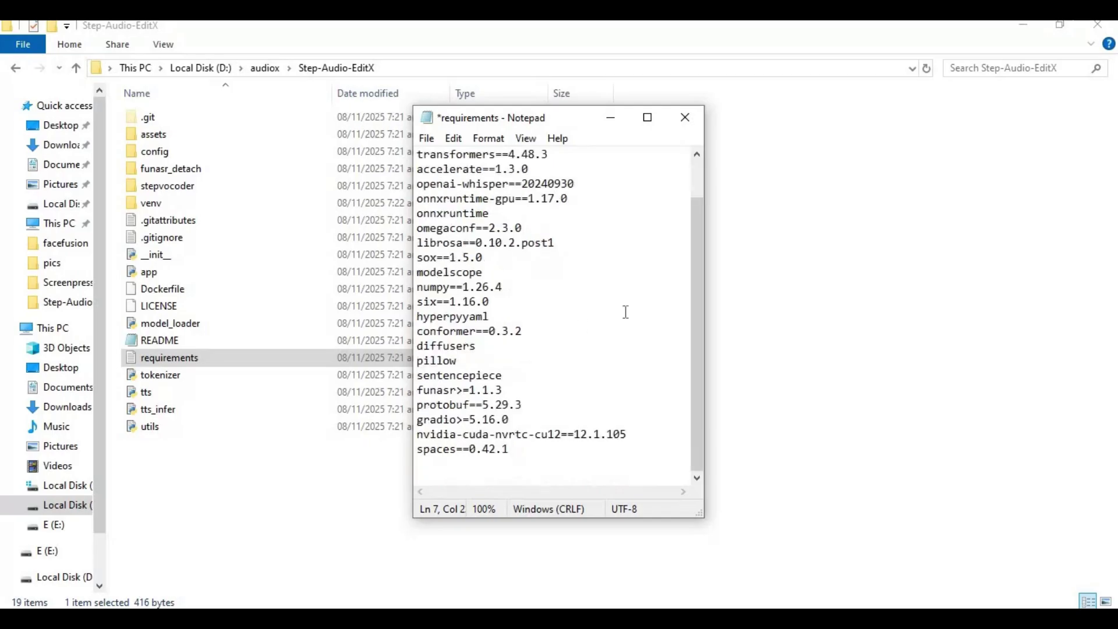
{"action": "scroll", "coordinate": [434, 308], "scroll_direction": "up", "scroll_amount": 1}
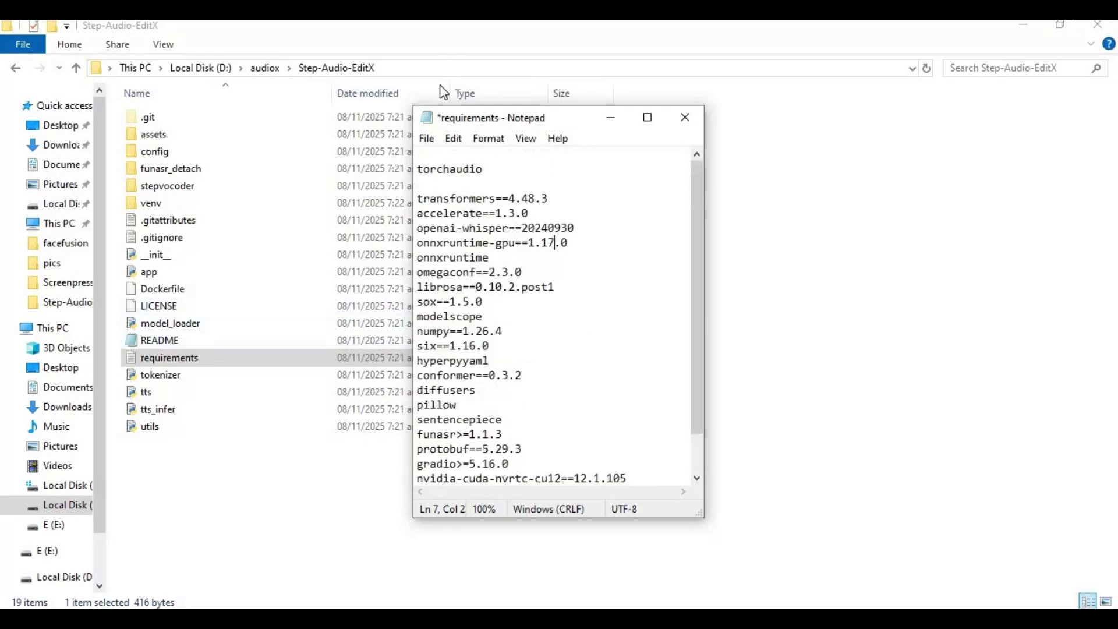
{"action": "left_click", "coordinate": [426, 138]}
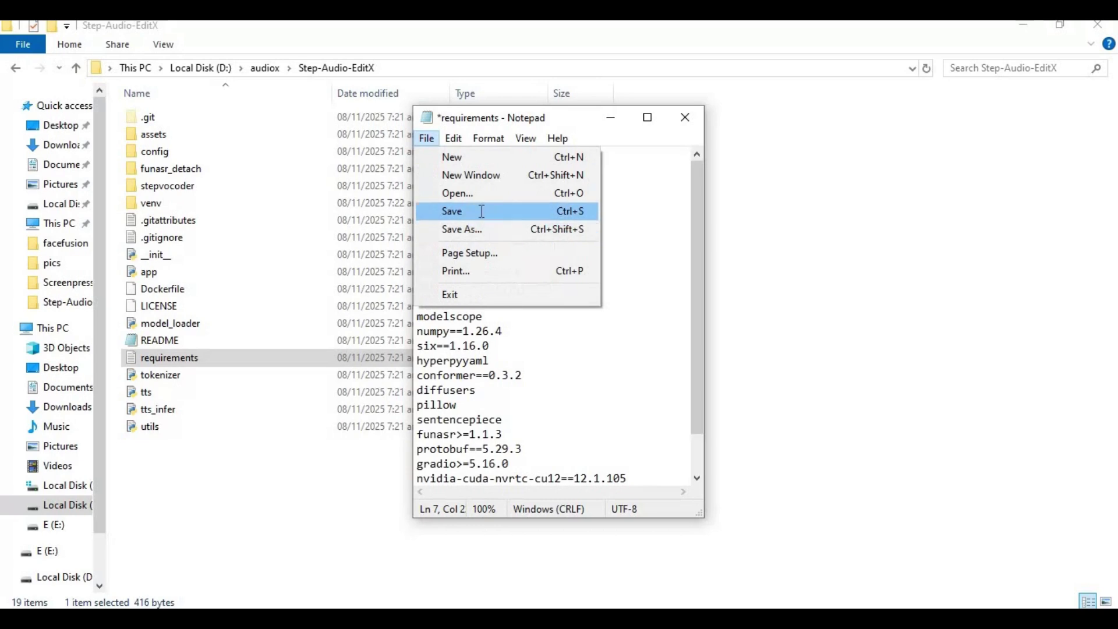
{"action": "left_click", "coordinate": [481, 211]}
{"action": "left_click", "coordinate": [685, 117]}
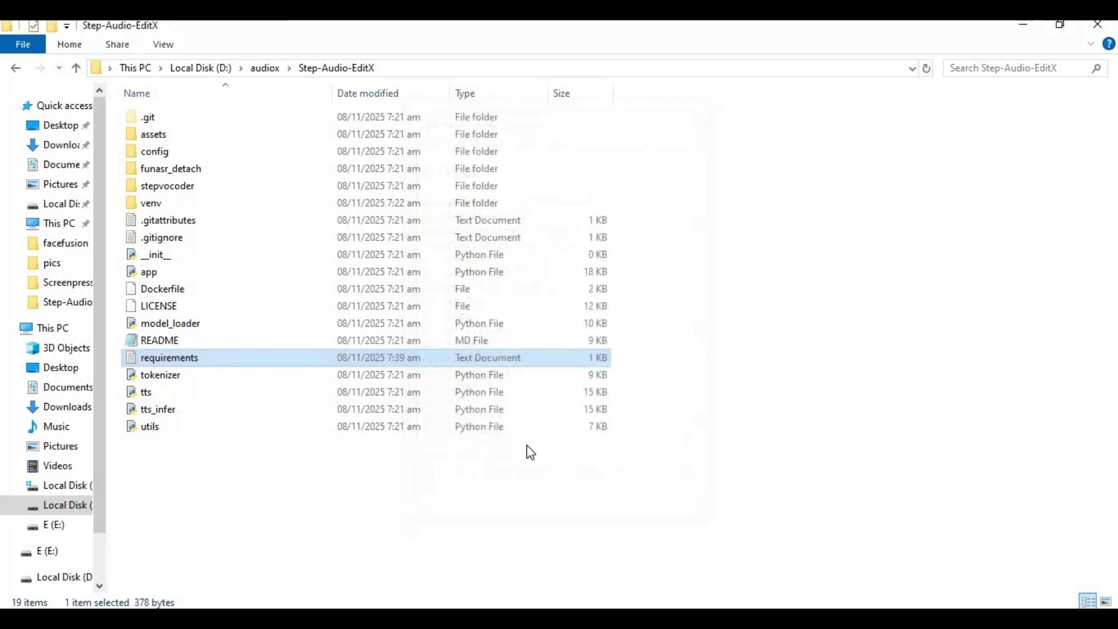
- Return to the Command Prompt and install the project dependencies with pip install -r requirements.txt
{"action": "key", "text": "alt+Tab"}
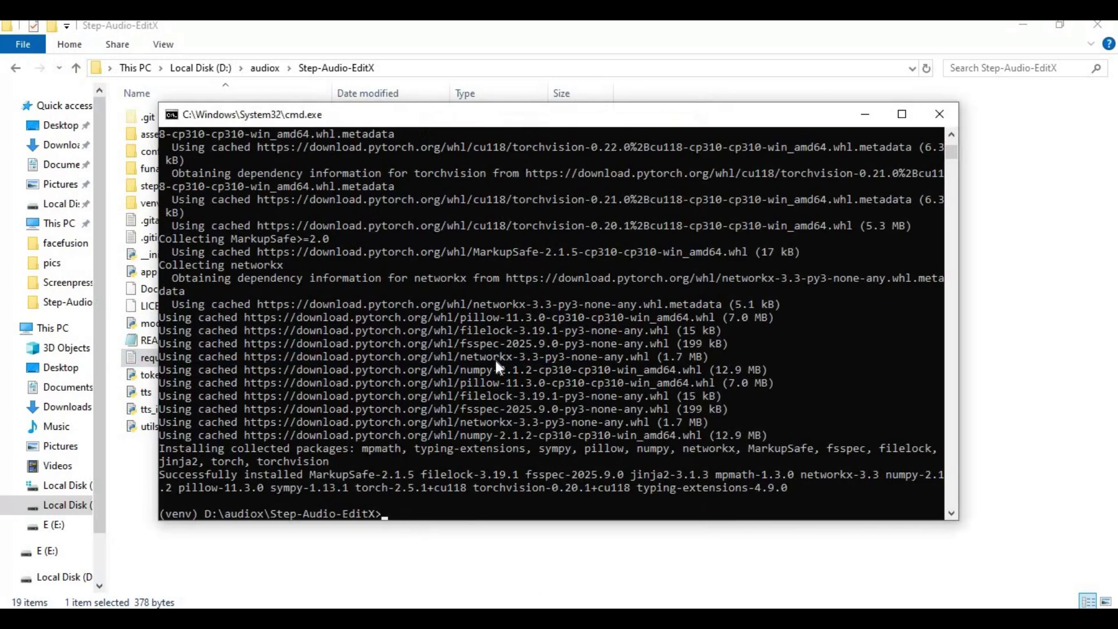
{"action": "type", "text": "pip install -r requirements.txt"}
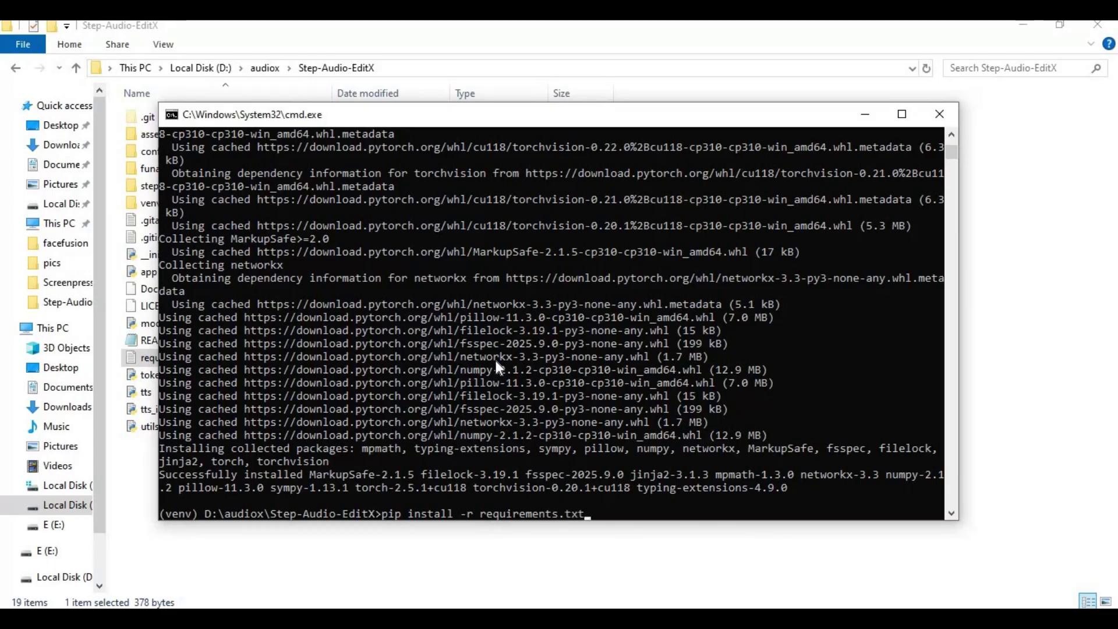
{"action": "key", "text": "Return"}
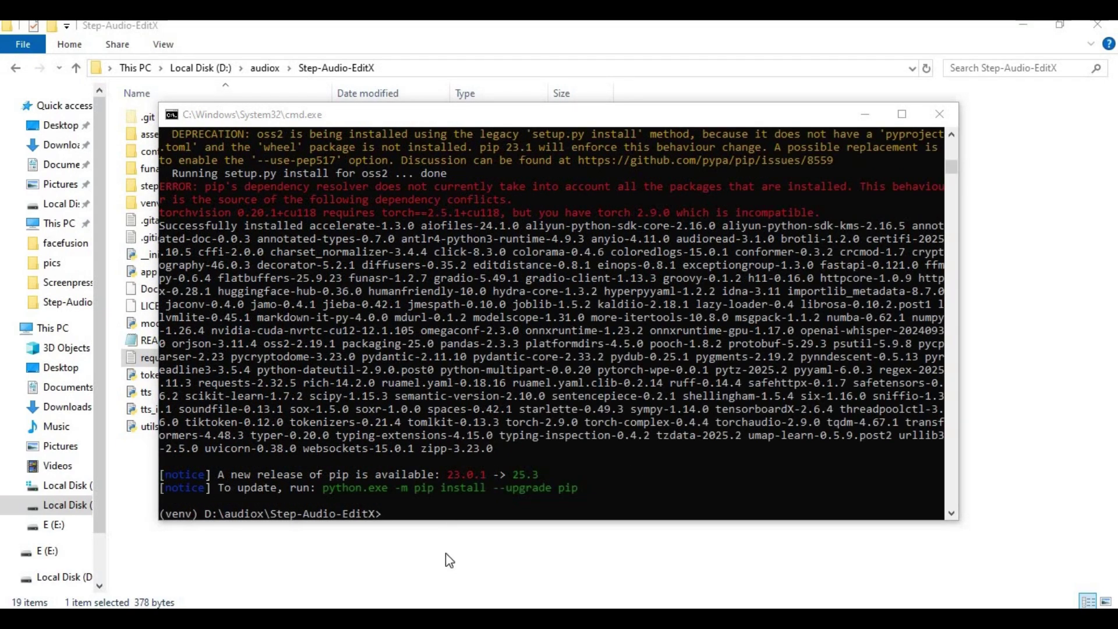
- Return to the Step-Audio-EditX GitHub page in the browser and find the README's Dependencies and Installation commands
{"action": "left_click", "coordinate": [452, 618]}
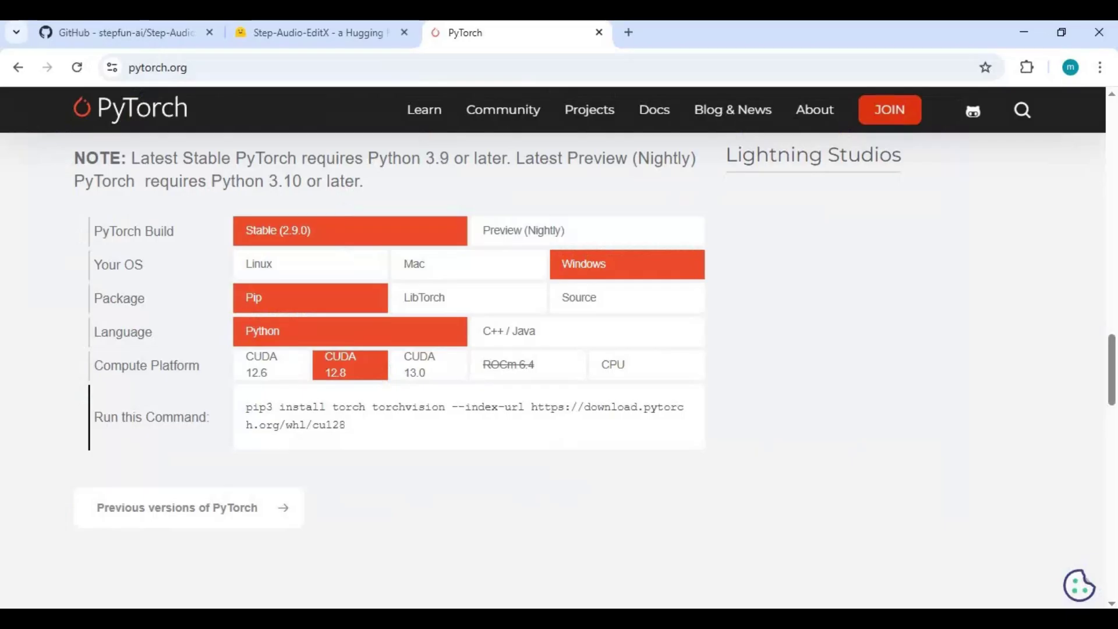
{"action": "left_click", "coordinate": [90, 33]}
{"action": "scroll", "coordinate": [454, 443], "scroll_direction": "down", "scroll_amount": 20}
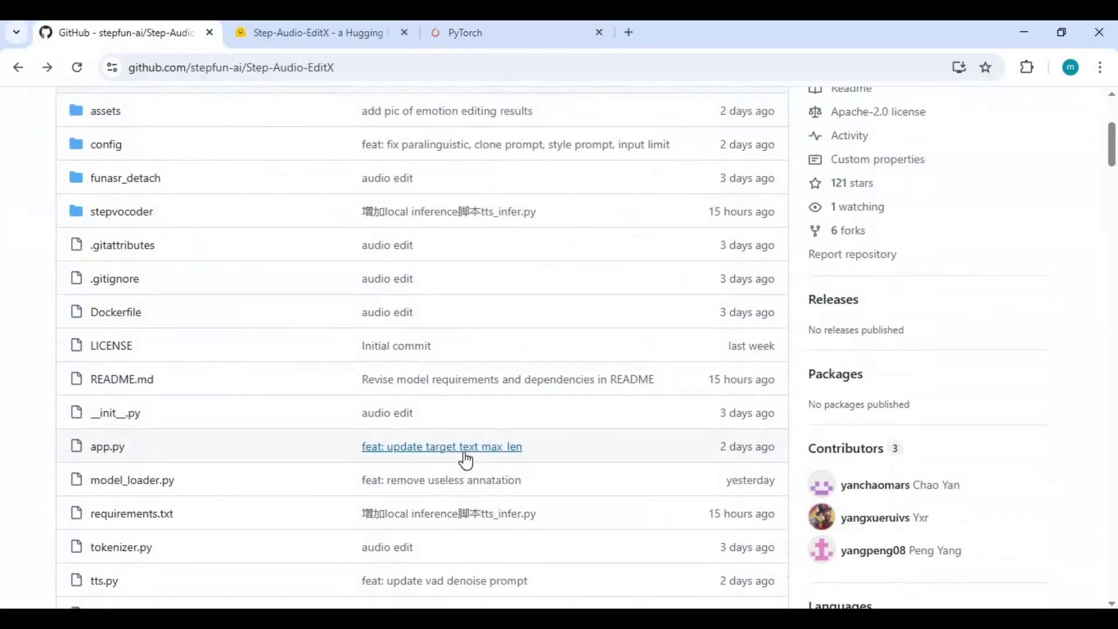
{"action": "scroll", "coordinate": [465, 448], "scroll_direction": "down", "scroll_amount": 20}
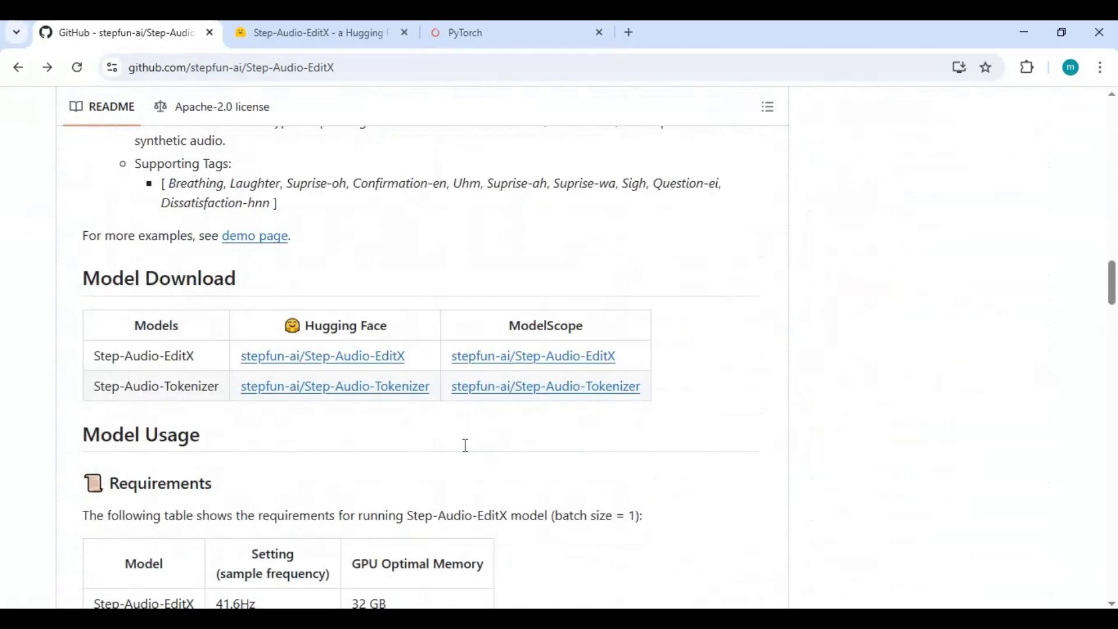
{"action": "scroll", "coordinate": [464, 452], "scroll_direction": "up", "scroll_amount": 1}
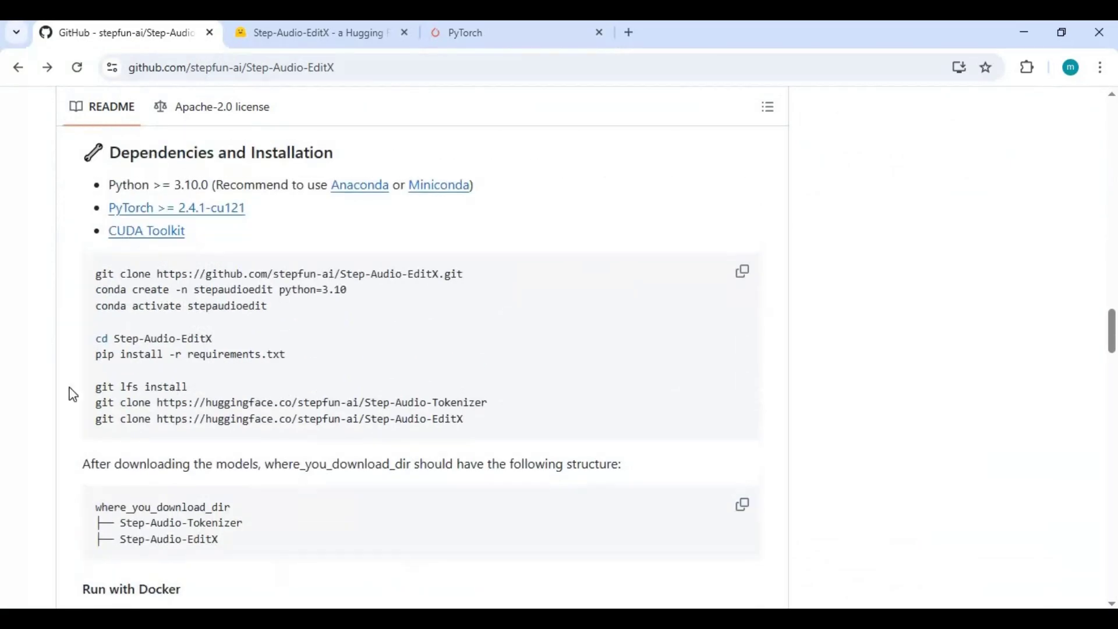
- Copy the git lfs install command from the README and run it in the Command Prompt
{"action": "left_click_drag", "start_coordinate": [188, 386], "coordinate": [67, 392]}
{"action": "right_click", "coordinate": [172, 387]}
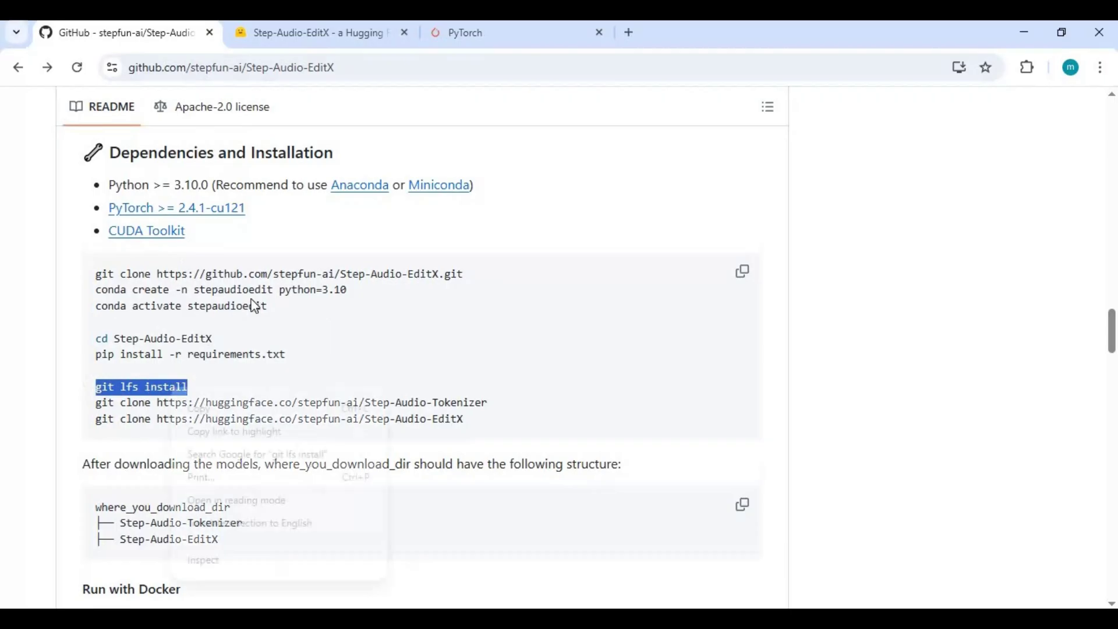
{"action": "left_click", "coordinate": [200, 409]}
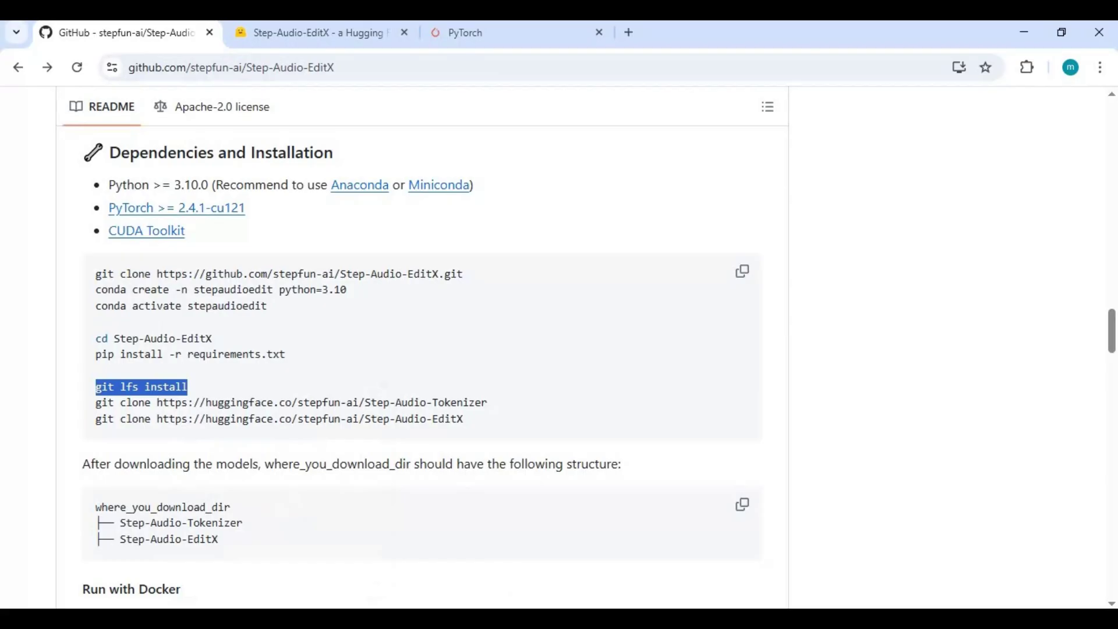
{"action": "key", "text": "alt+Tab"}
{"action": "key", "text": "ctrl+v"}
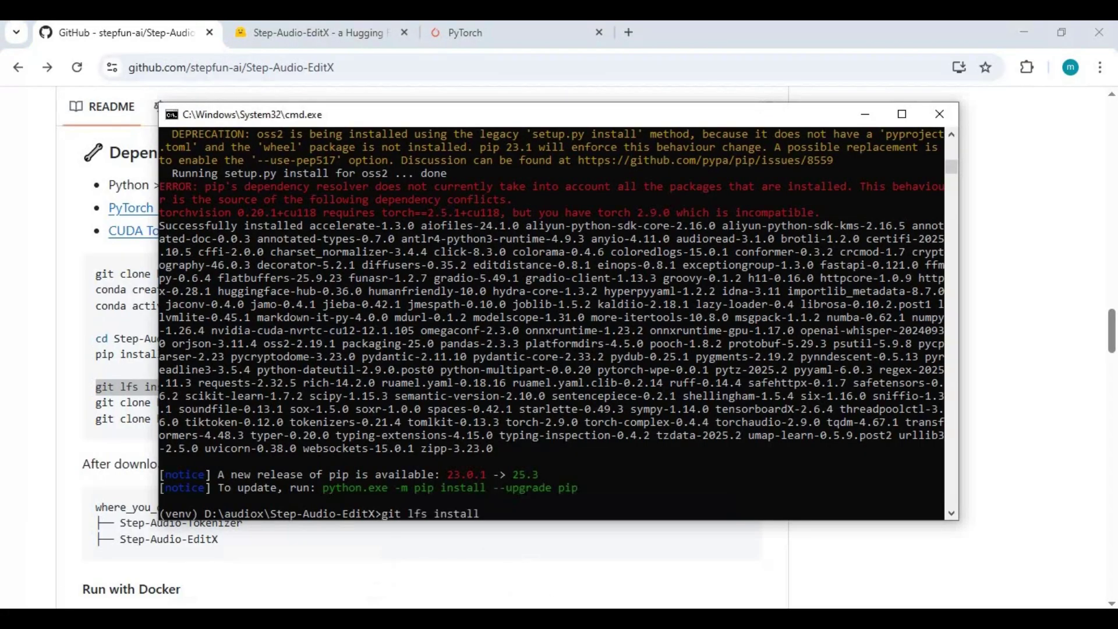
{"action": "key", "text": "Return"}
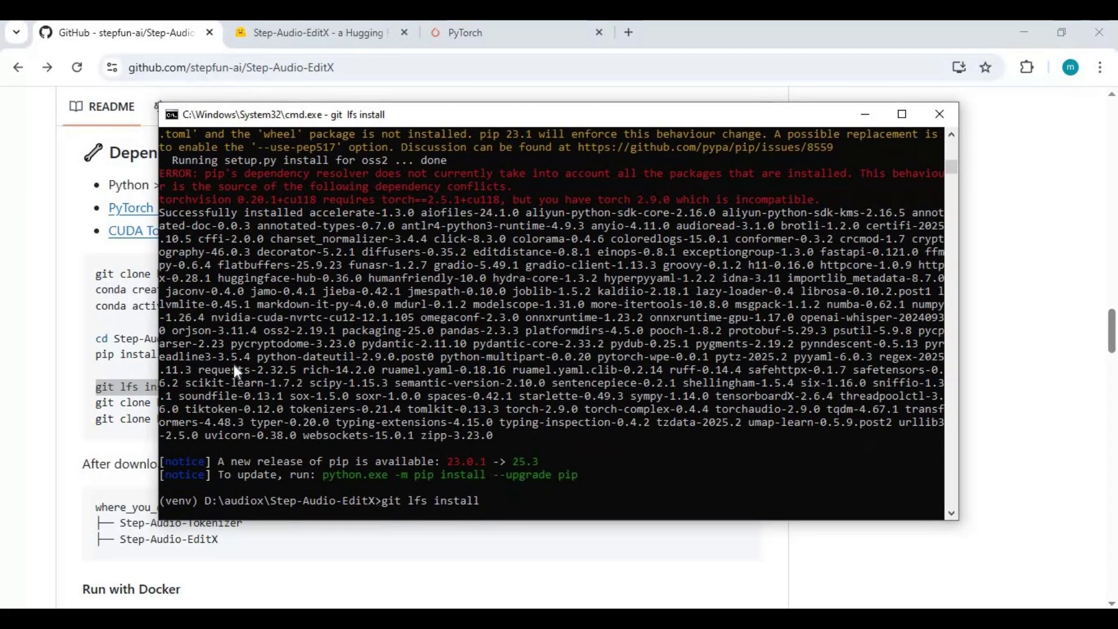
{"action": "key", "text": "alt+Tab"}
{"action": "left_click", "coordinate": [336, 399]}
{"action": "mouse_move", "coordinate": [487, 402]}
{"action": "left_mouse_down"}
{"action": "mouse_move", "coordinate": [190, 387]}
{"action": "mouse_move", "coordinate": [97, 409]}
{"action": "left_mouse_up"}
{"action": "right_click", "coordinate": [188, 408]}
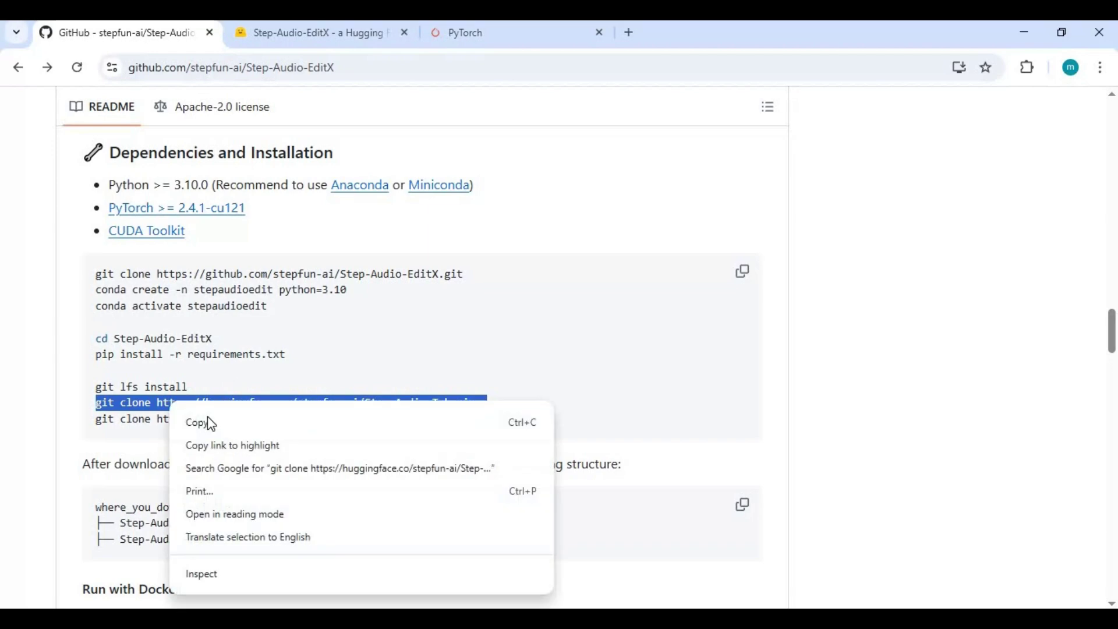
{"action": "left_click", "coordinate": [198, 421]}
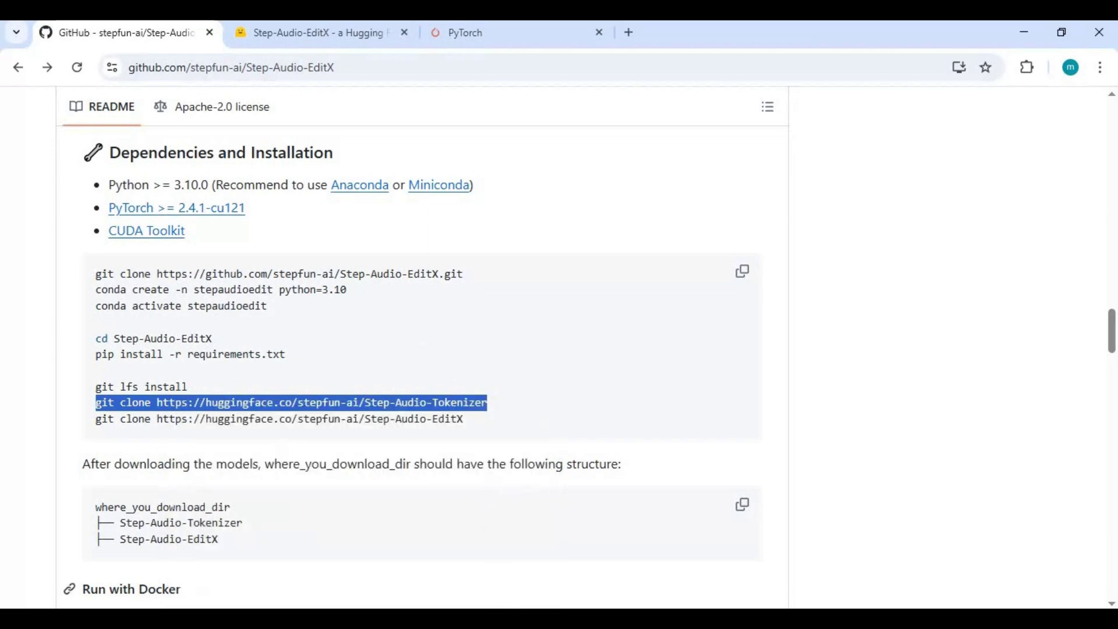
{"action": "key", "text": "alt+Tab"}
{"action": "key", "text": "ctrl+v"}
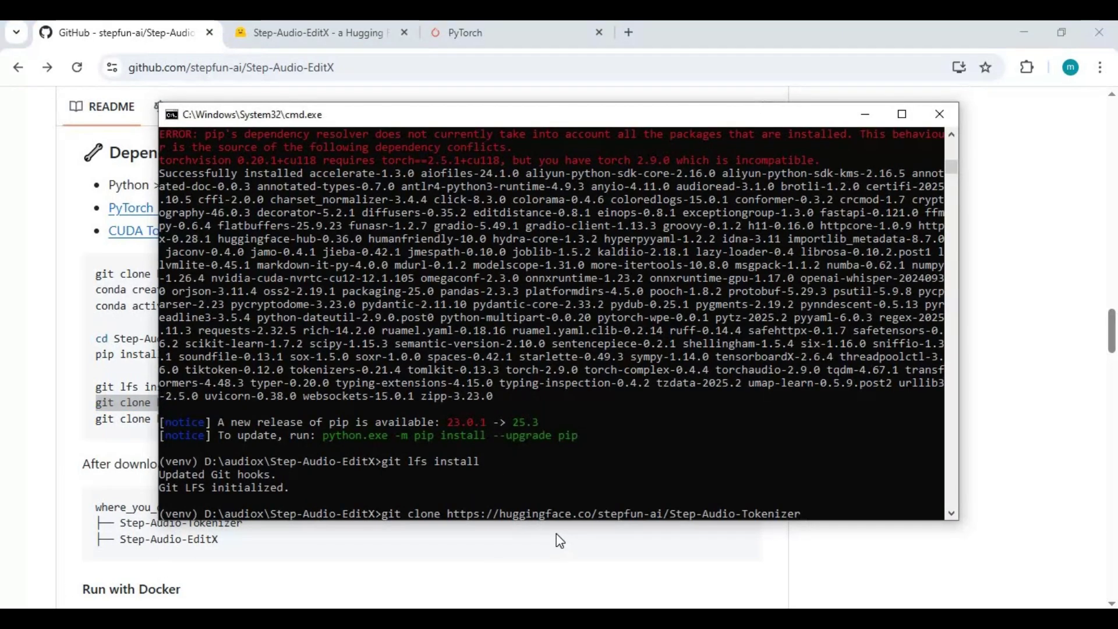
{"action": "key", "text": "Return"}
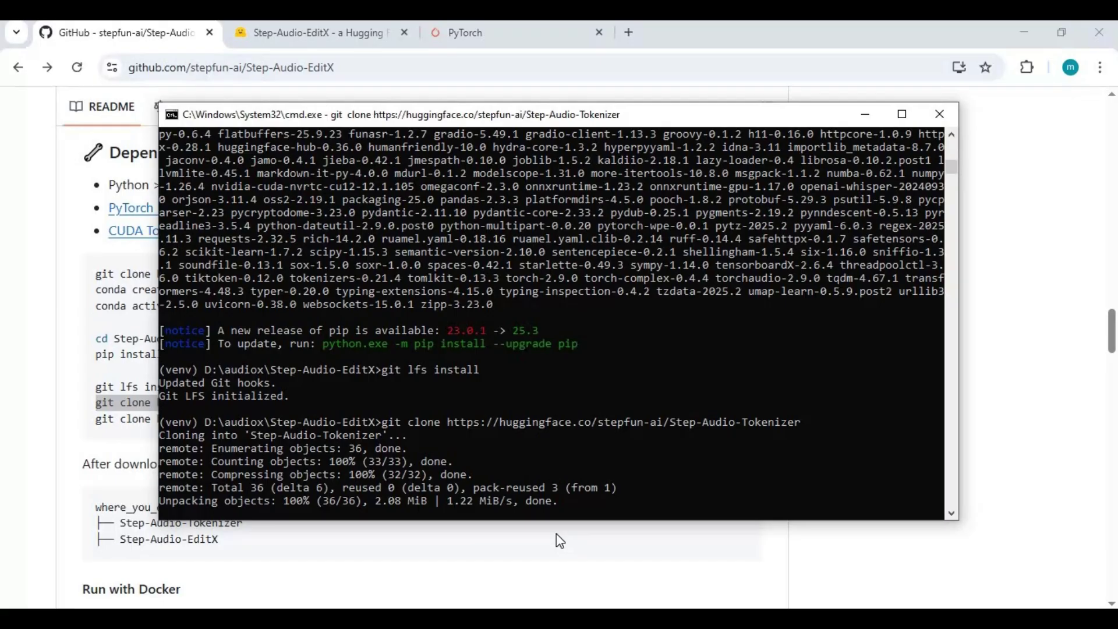
{"action": "left_click", "coordinate": [495, 547]}
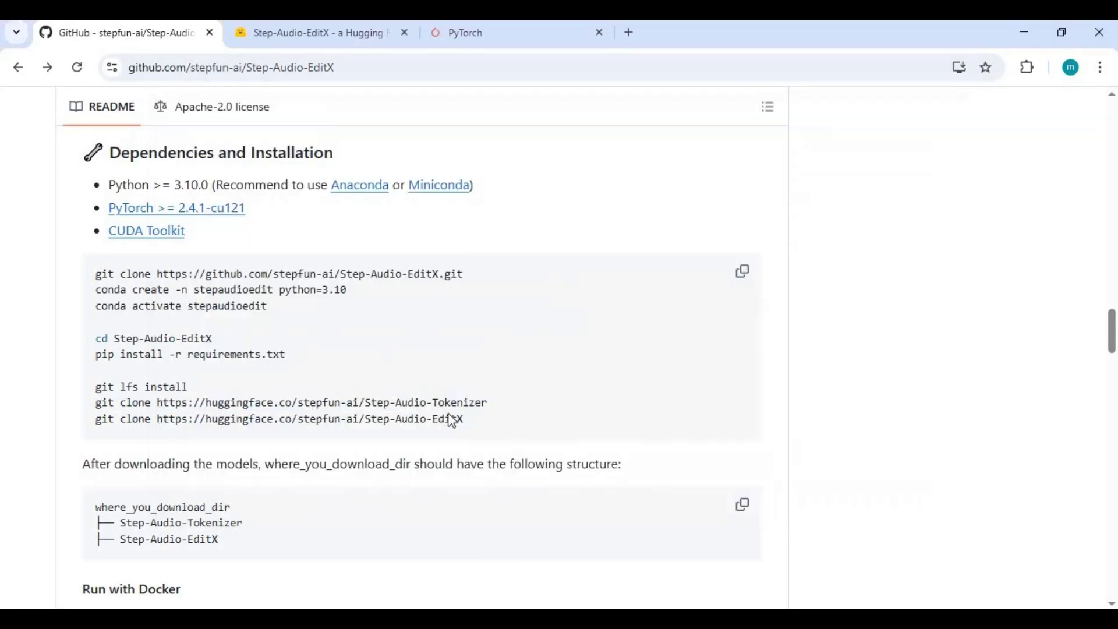
{"action": "mouse_move", "coordinate": [464, 419]}
{"action": "left_mouse_down"}
{"action": "mouse_move", "coordinate": [97, 435]}
{"action": "mouse_move", "coordinate": [93, 421]}
{"action": "left_mouse_up"}
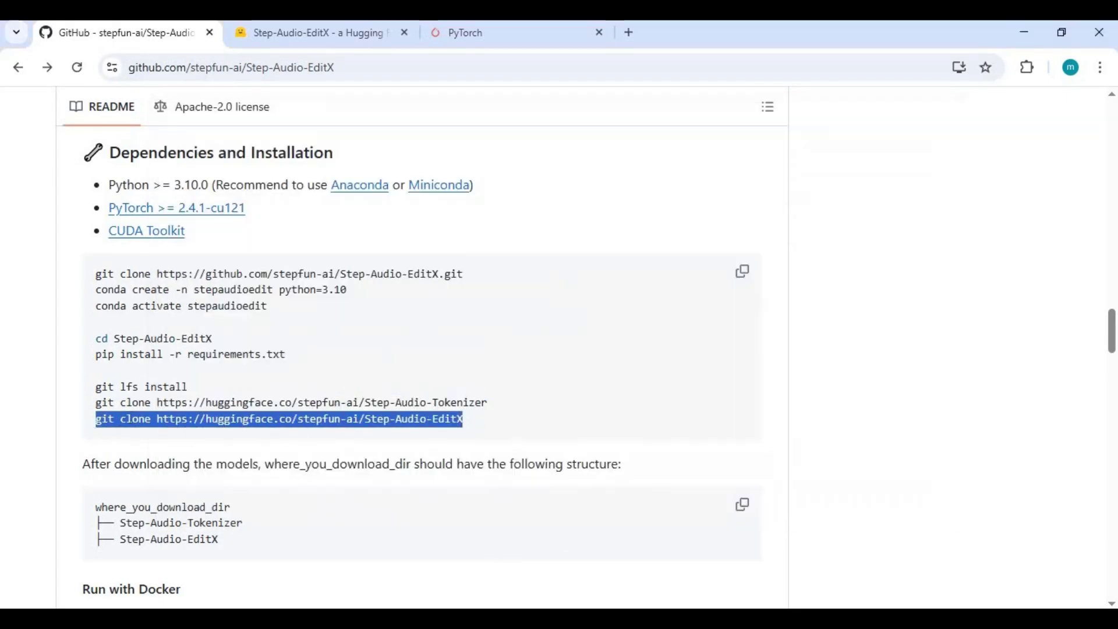
{"action": "right_click", "coordinate": [130, 420]}
{"action": "left_click", "coordinate": [184, 449]}
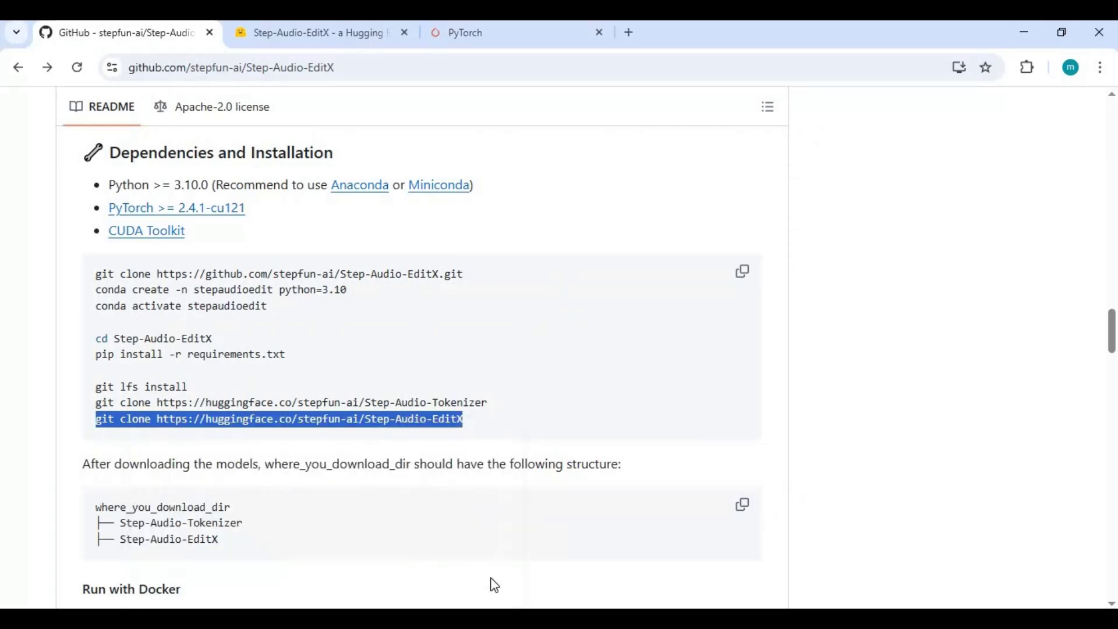
{"action": "key", "text": "alt+Tab"}
{"action": "key", "text": "ctrl+v"}
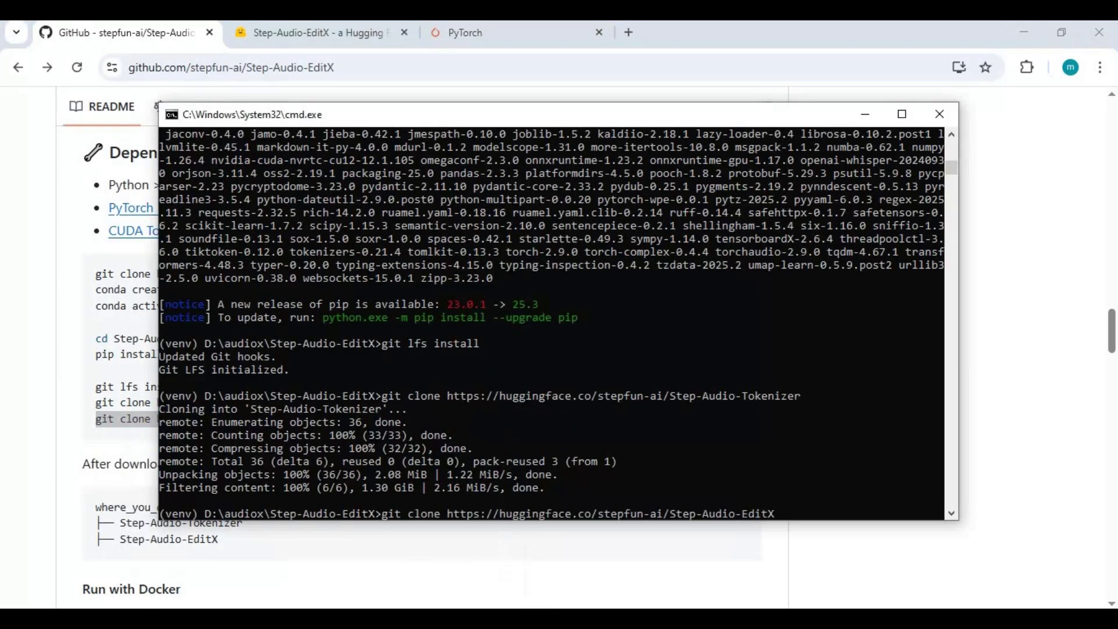
{"action": "key", "text": "Return"}
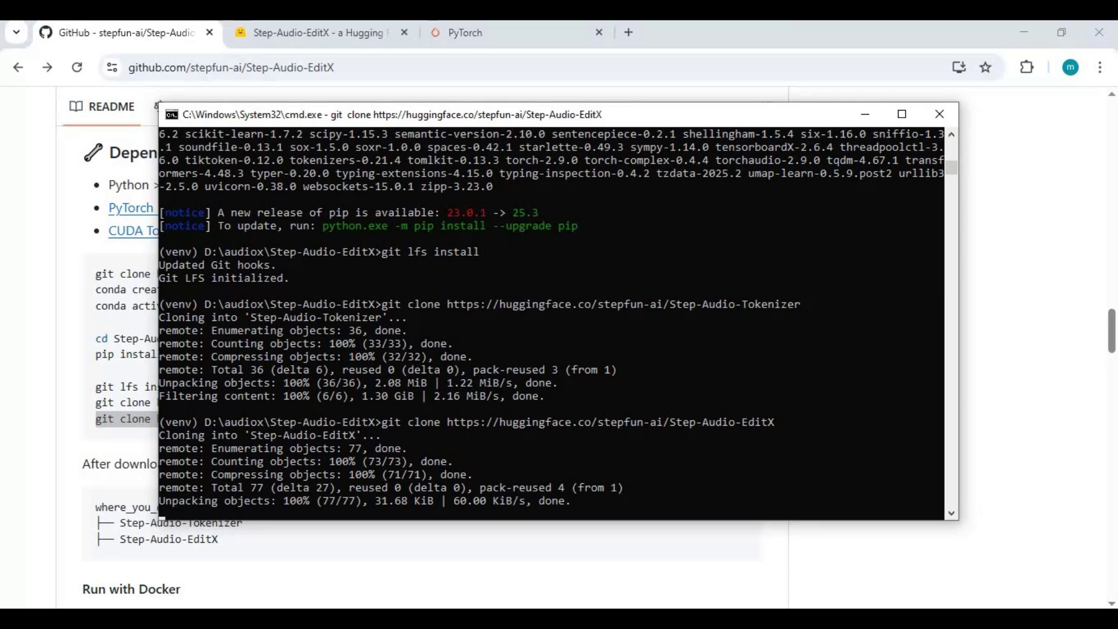
- Launch the app from the Step-Audio-EditX folder with python app.py
{"action": "scroll", "coordinate": [602, 417], "scroll_direction": "down", "scroll_amount": 8}
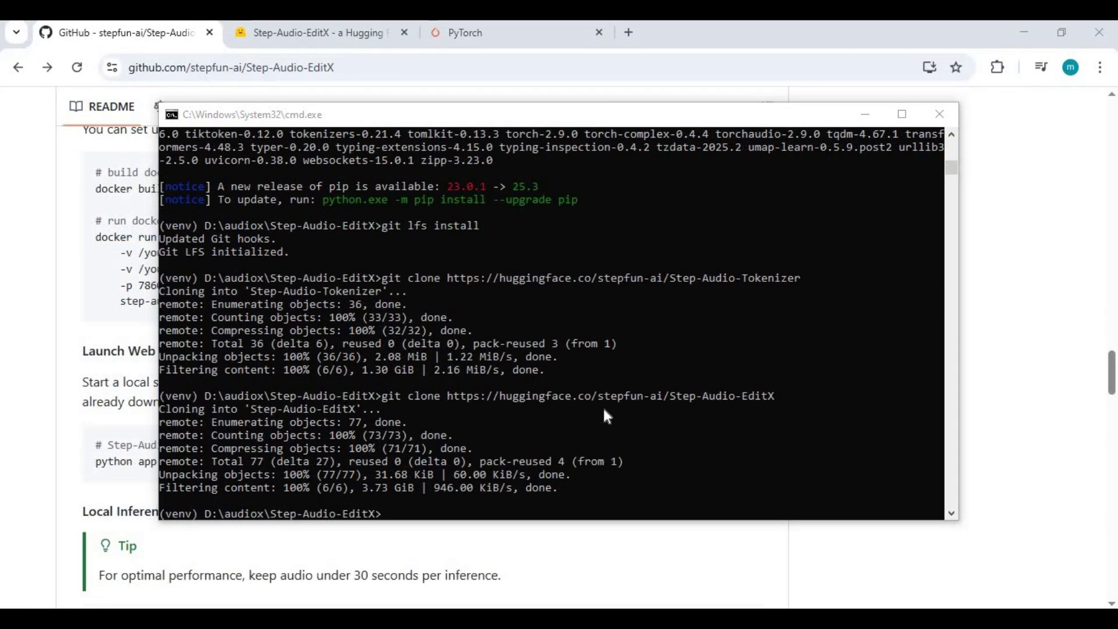
{"action": "left_click", "coordinate": [472, 502]}
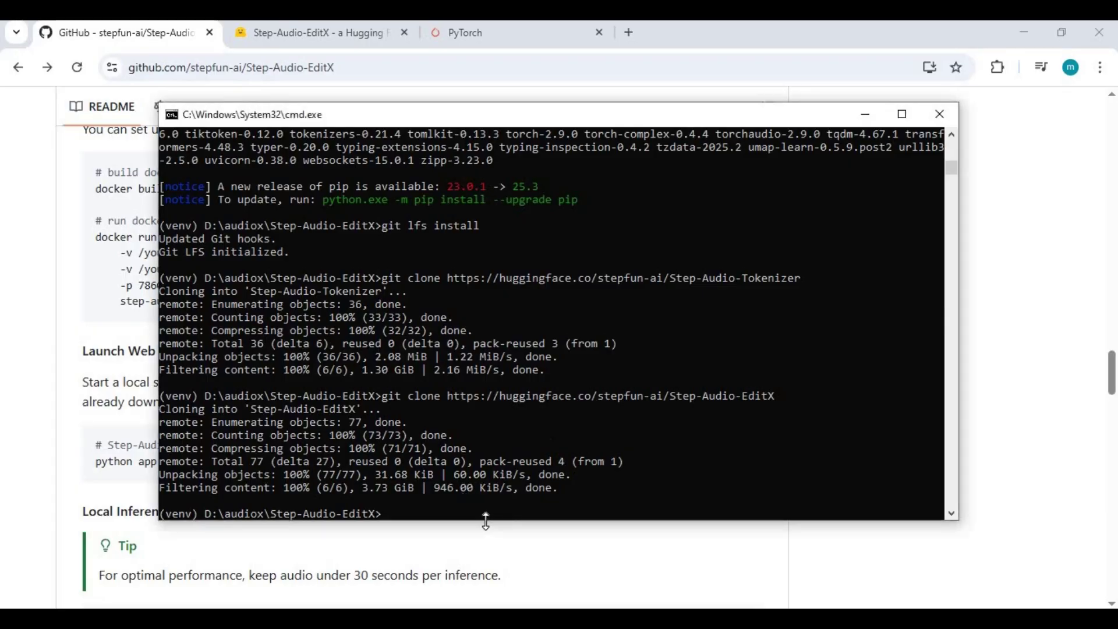
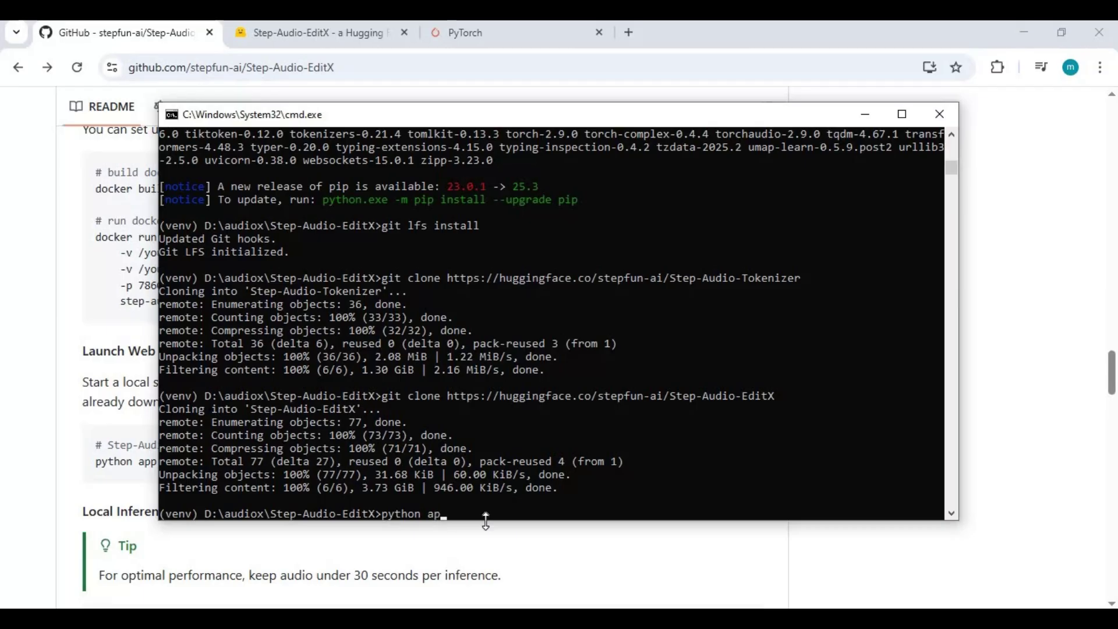
{"action": "type", "text": ".py"}
{"action": "key", "text": "Return"}
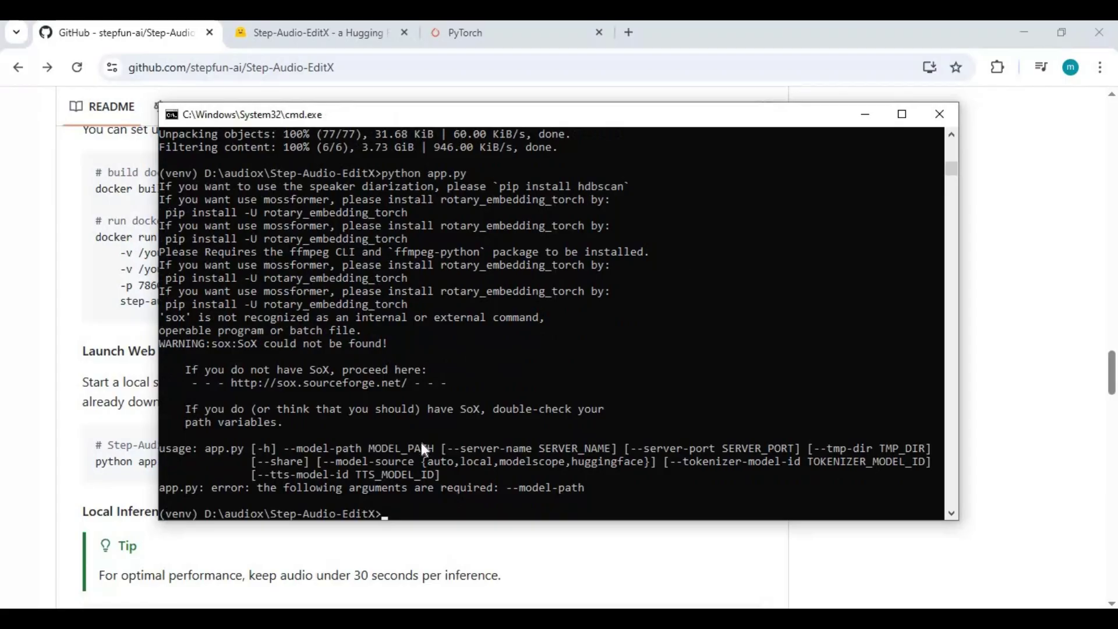
- Copy the suggested pip install hdbscan command from the app.py output and run it
{"action": "scroll", "coordinate": [560, 336], "scroll_direction": "up", "scroll_amount": 1}
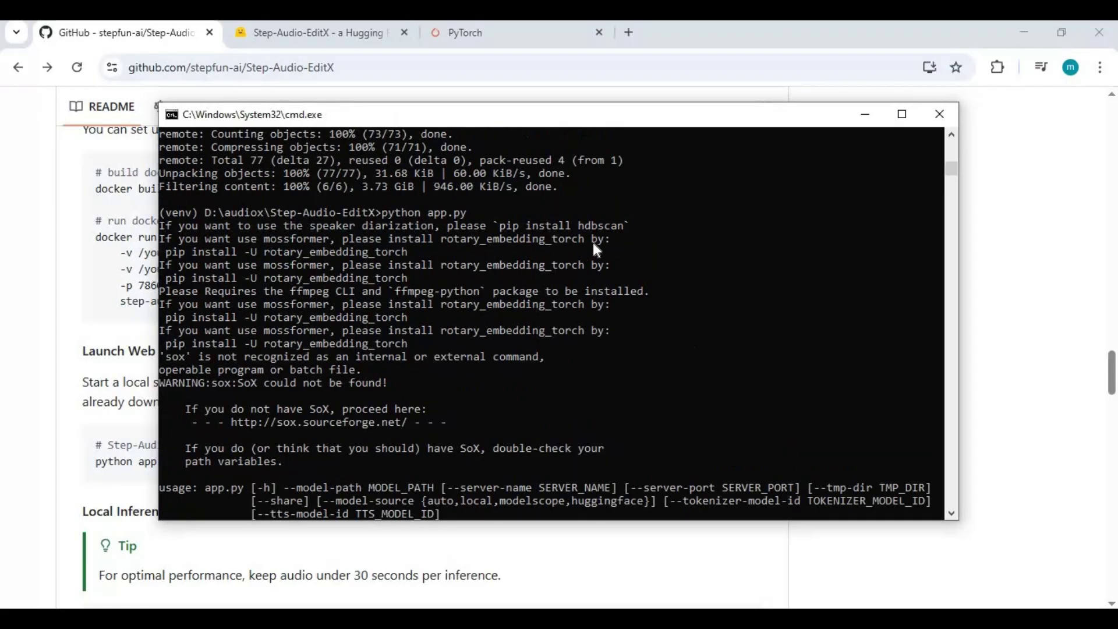
{"action": "left_click_drag", "start_coordinate": [500, 225], "coordinate": [622, 225]}
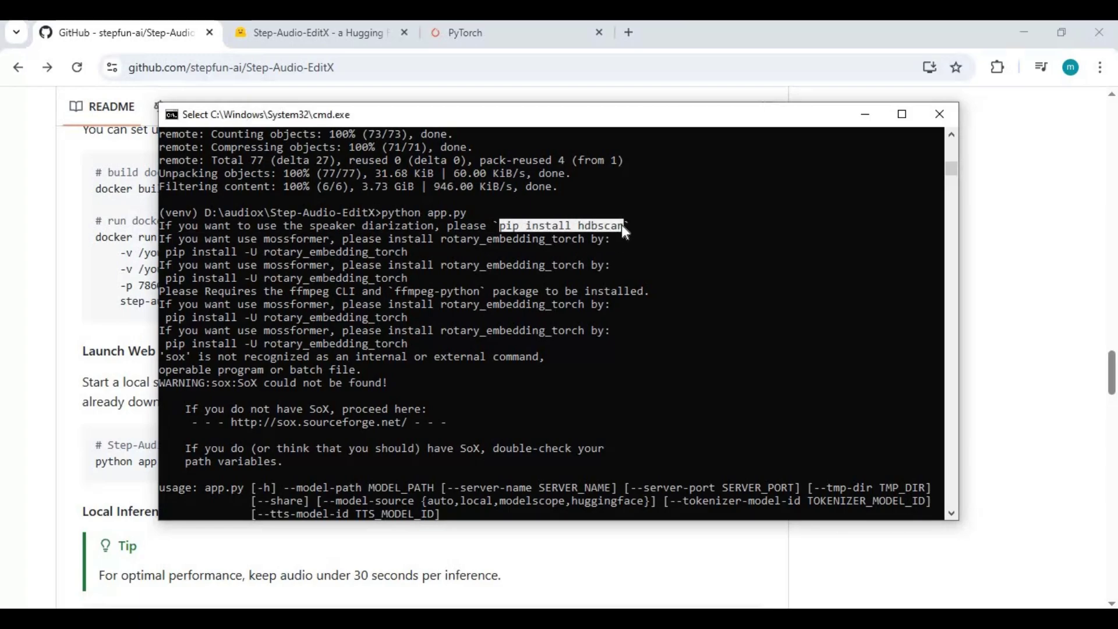
{"action": "right_click", "coordinate": [613, 275]}
{"action": "right_click", "coordinate": [542, 420]}
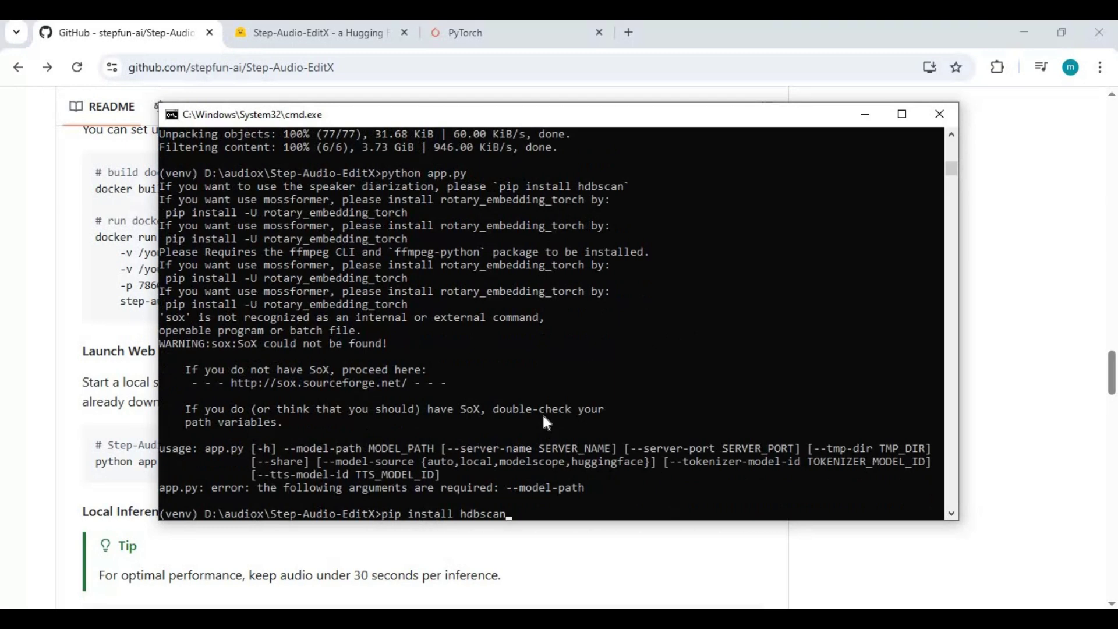
{"action": "key", "text": "Return"}
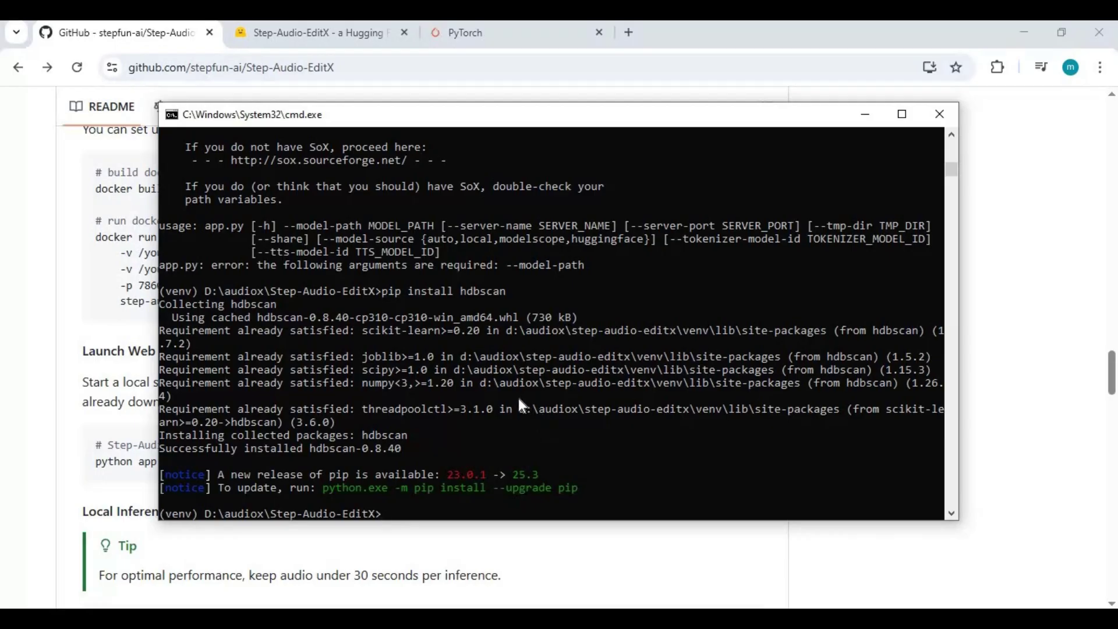
- Check the app.py output for missing tools and browse the SoX 14.4.2 files page on SourceForge in the browser
{"action": "scroll", "coordinate": [521, 397], "scroll_direction": "up", "scroll_amount": 2}
{"action": "scroll", "coordinate": [431, 303], "scroll_direction": "up", "scroll_amount": 4}
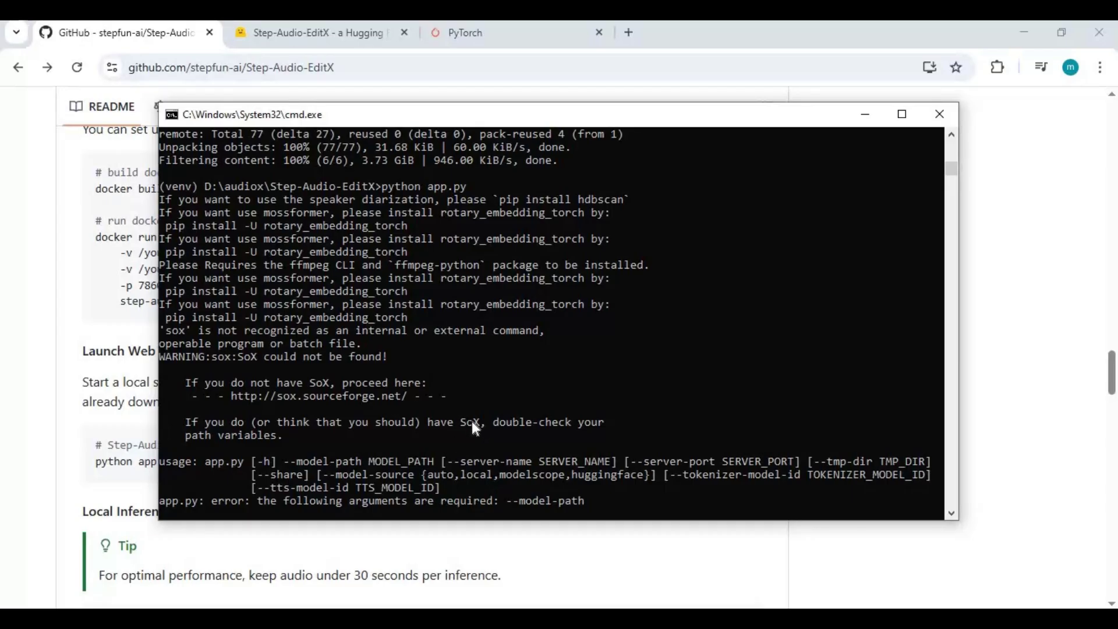
{"action": "scroll", "coordinate": [476, 425], "scroll_direction": "down", "scroll_amount": 1}
{"action": "scroll", "coordinate": [477, 425], "scroll_direction": "up", "scroll_amount": 1}
{"action": "scroll", "coordinate": [476, 425], "scroll_direction": "down", "scroll_amount": 2}
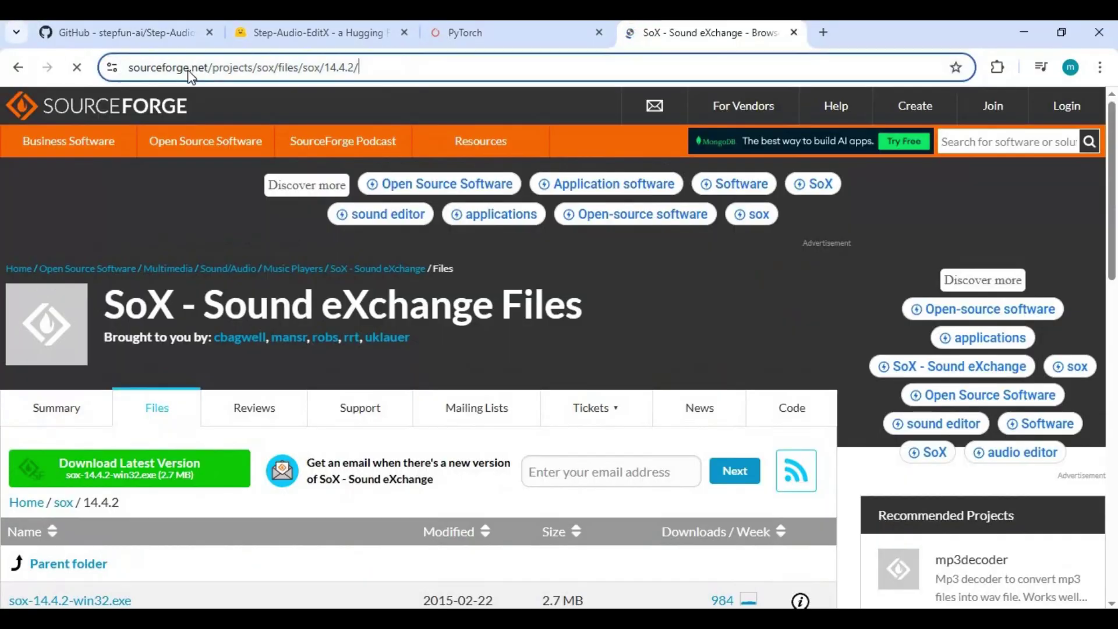
{"action": "left_click", "coordinate": [309, 69]}
{"action": "left_click", "coordinate": [578, 370]}
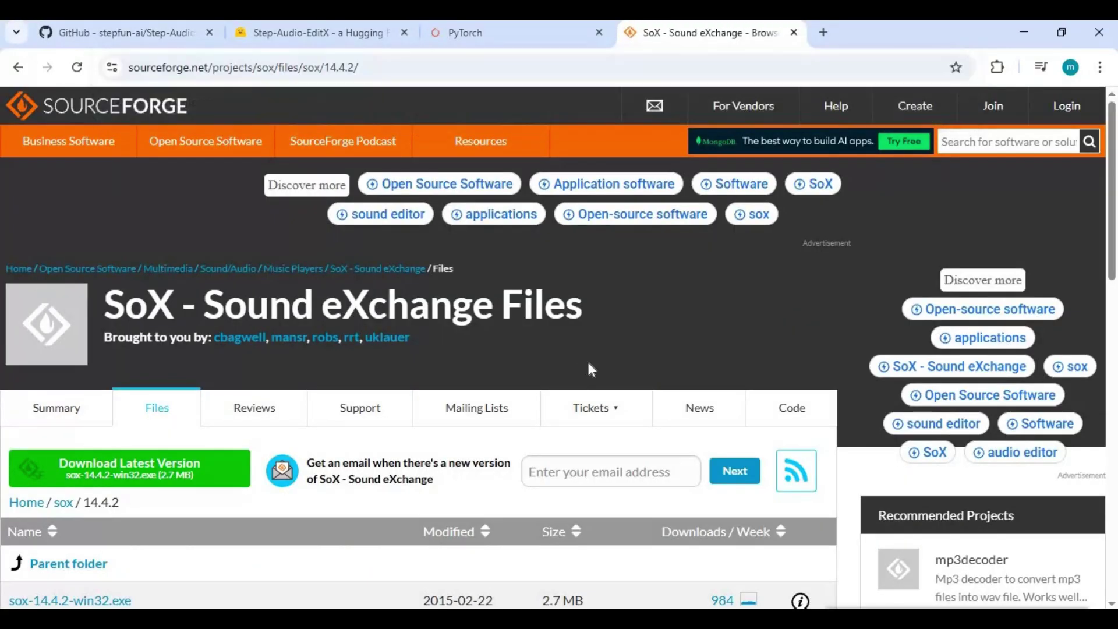
{"action": "scroll", "coordinate": [582, 367], "scroll_direction": "down", "scroll_amount": 5}
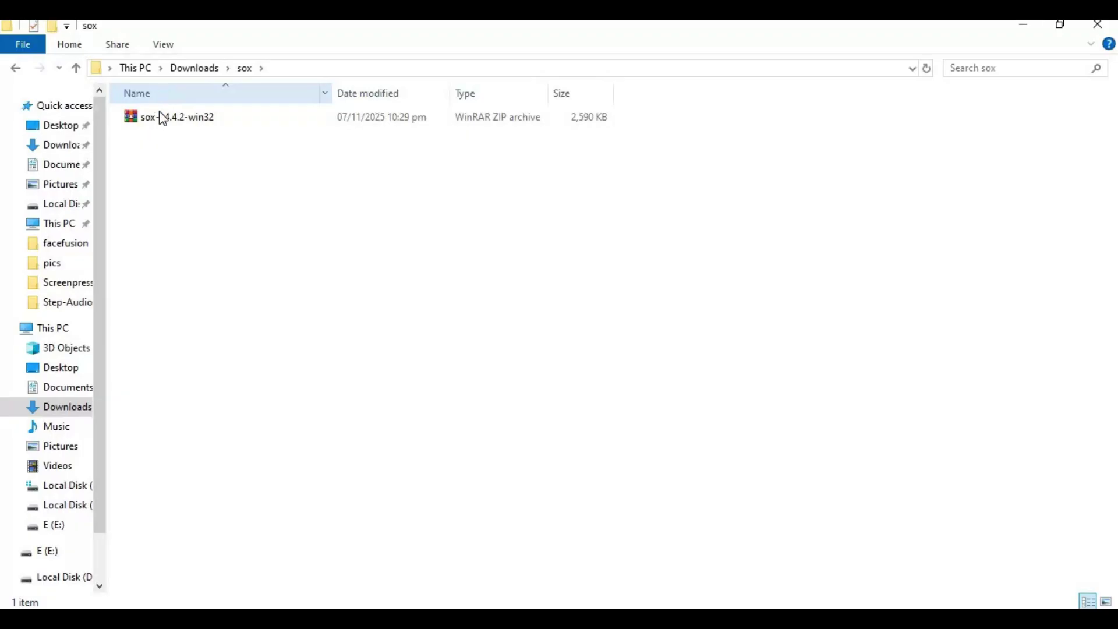
- Extract the sox-14.4.2-win32 archive in the Downloads sox folder and copy the extracted sox-14.4.2 folder
{"action": "right_click", "coordinate": [159, 120]}
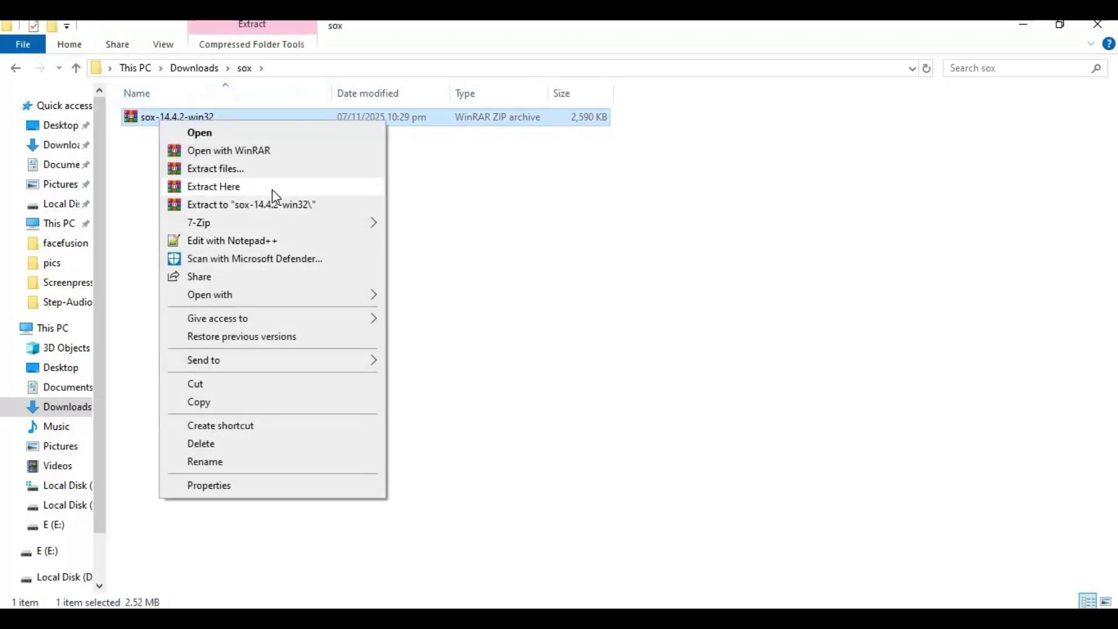
{"action": "left_click", "coordinate": [272, 189]}
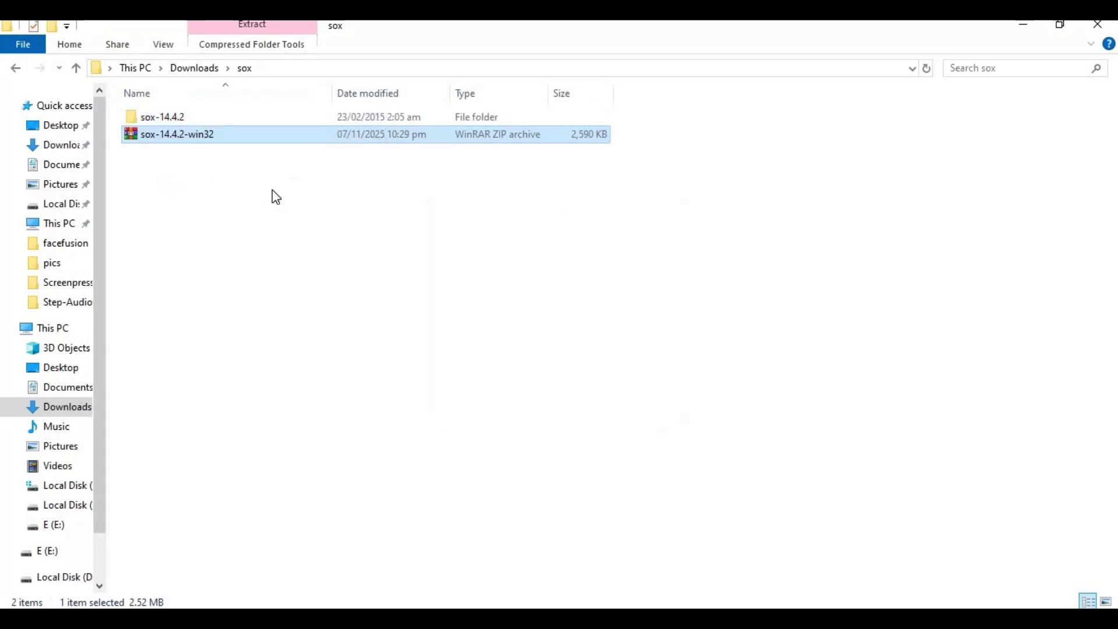
{"action": "left_click", "coordinate": [174, 124]}
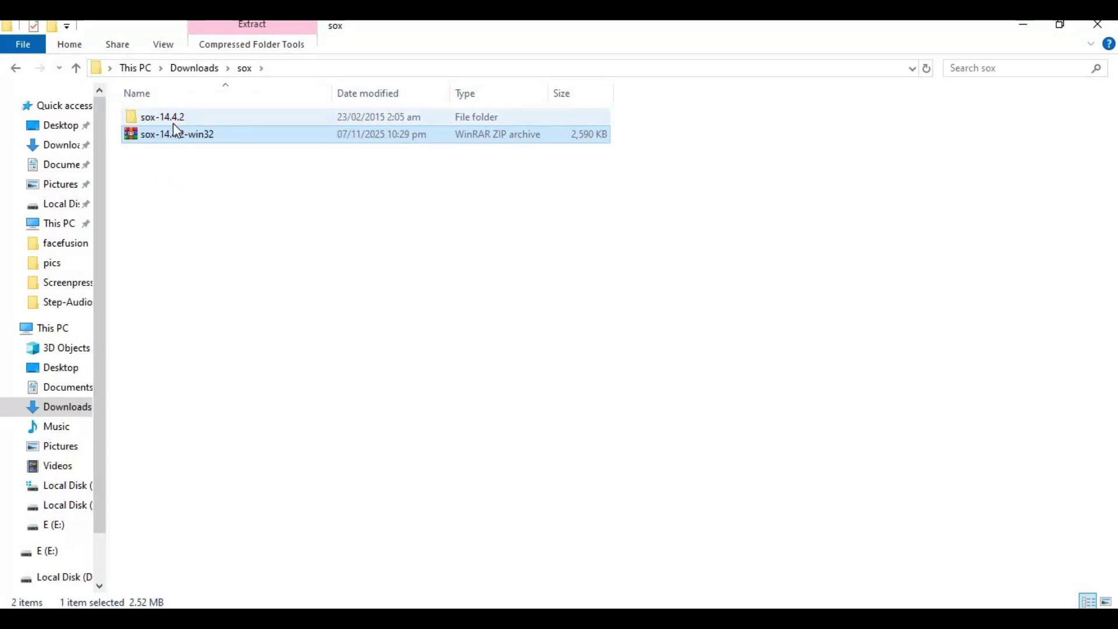
{"action": "right_click", "coordinate": [177, 129]}
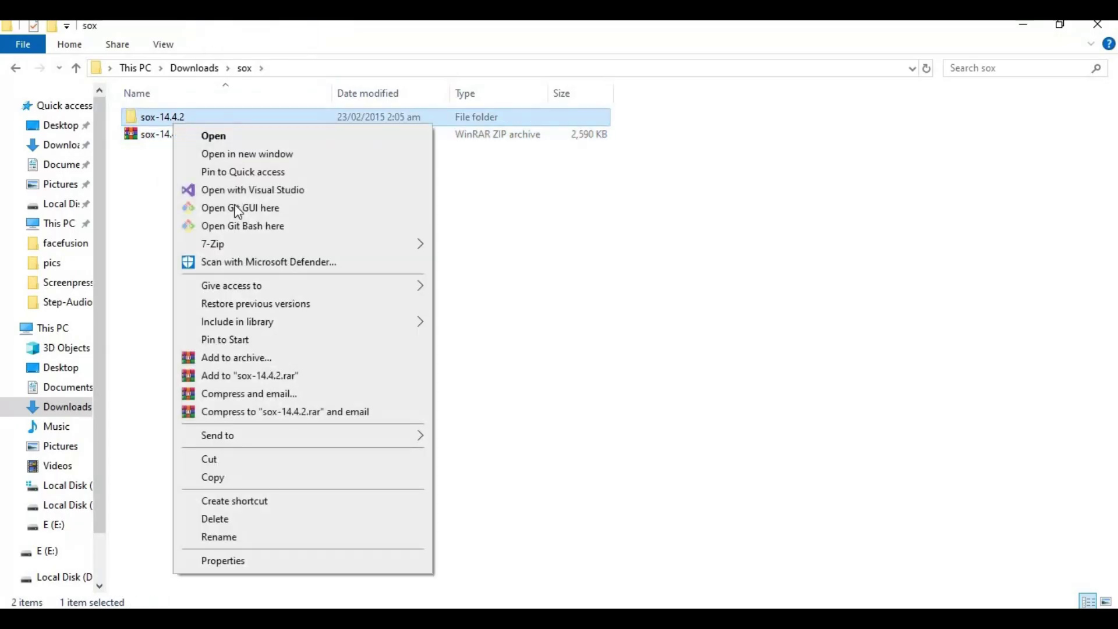
{"action": "left_click", "coordinate": [258, 477]}
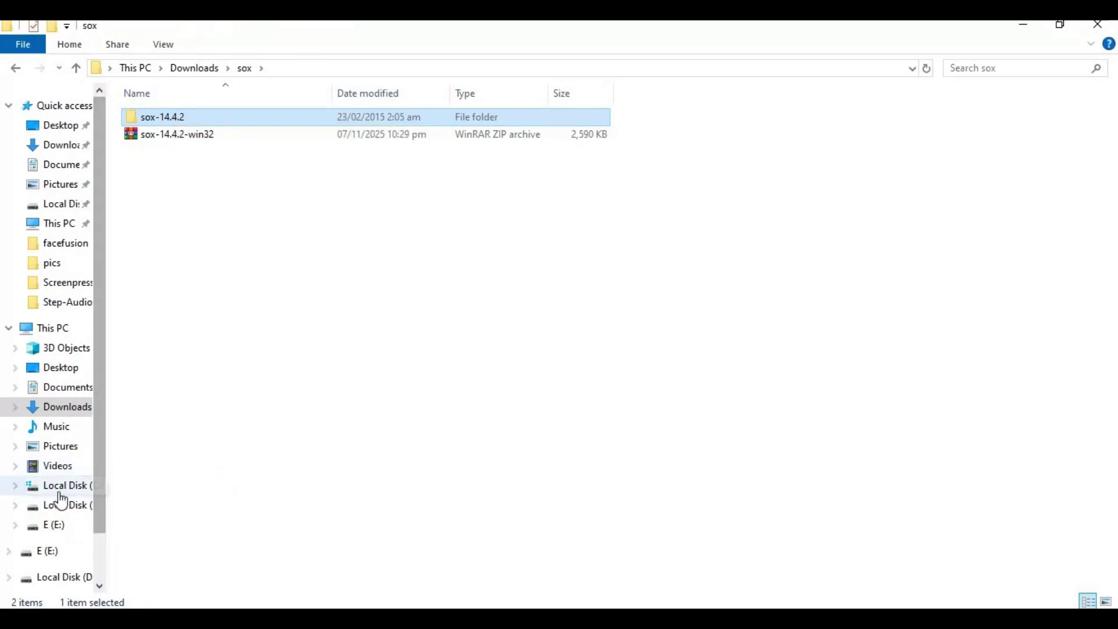
- Paste the sox-14.4.2 folder into C:\Program Files, granting administrator permission for the copy
{"action": "left_click", "coordinate": [44, 332]}
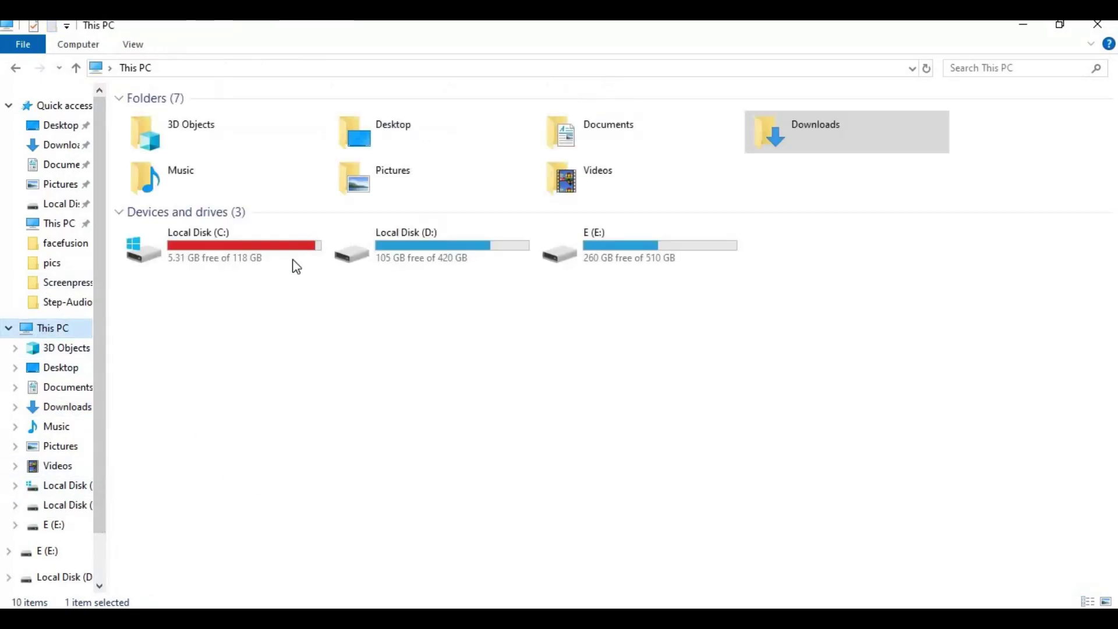
{"action": "double_click", "coordinate": [257, 262]}
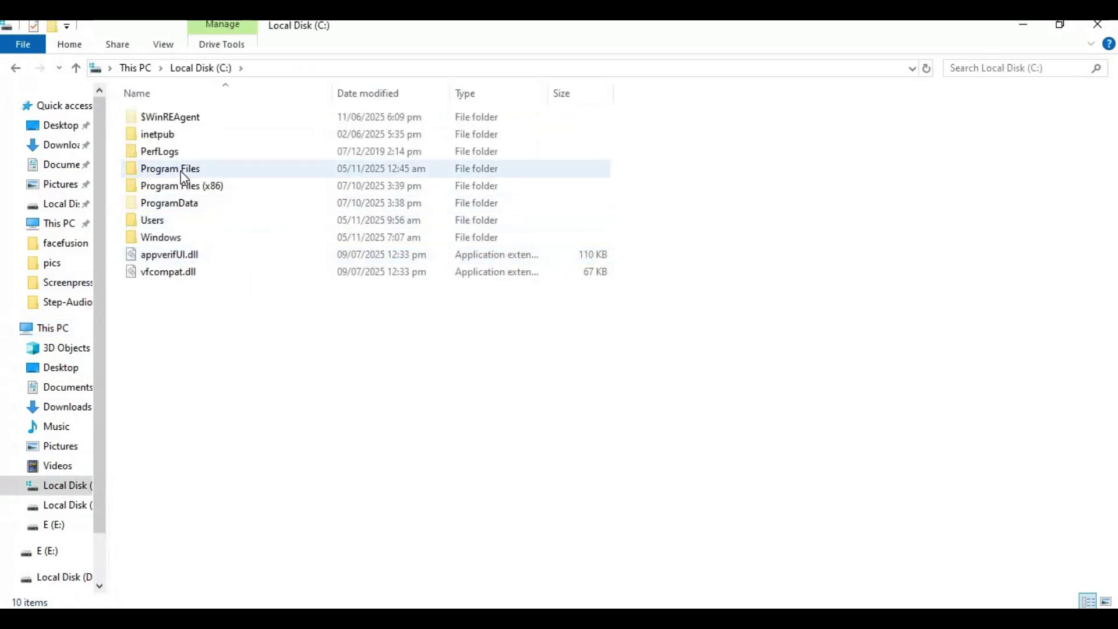
{"action": "double_click", "coordinate": [185, 171]}
{"action": "right_click", "coordinate": [688, 322]}
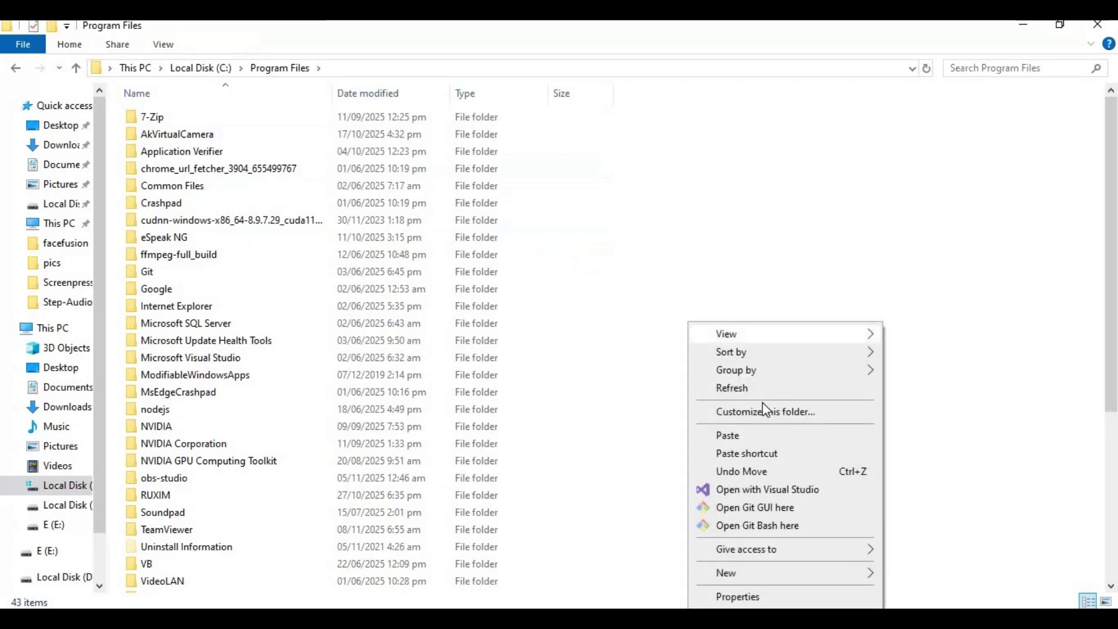
{"action": "left_click", "coordinate": [743, 435]}
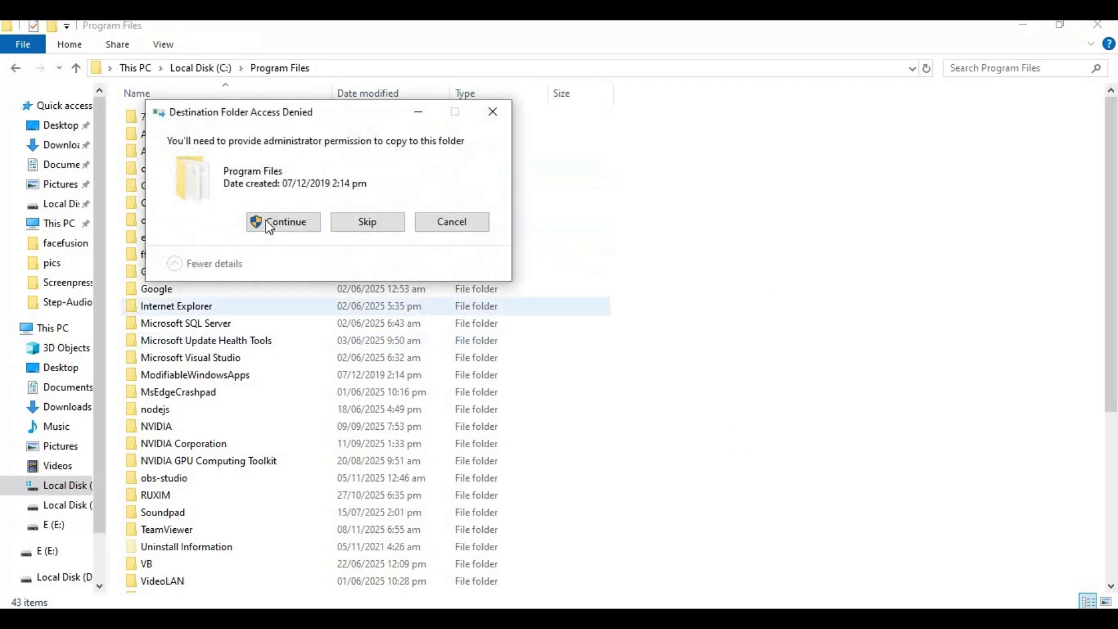
{"action": "left_click", "coordinate": [266, 222]}
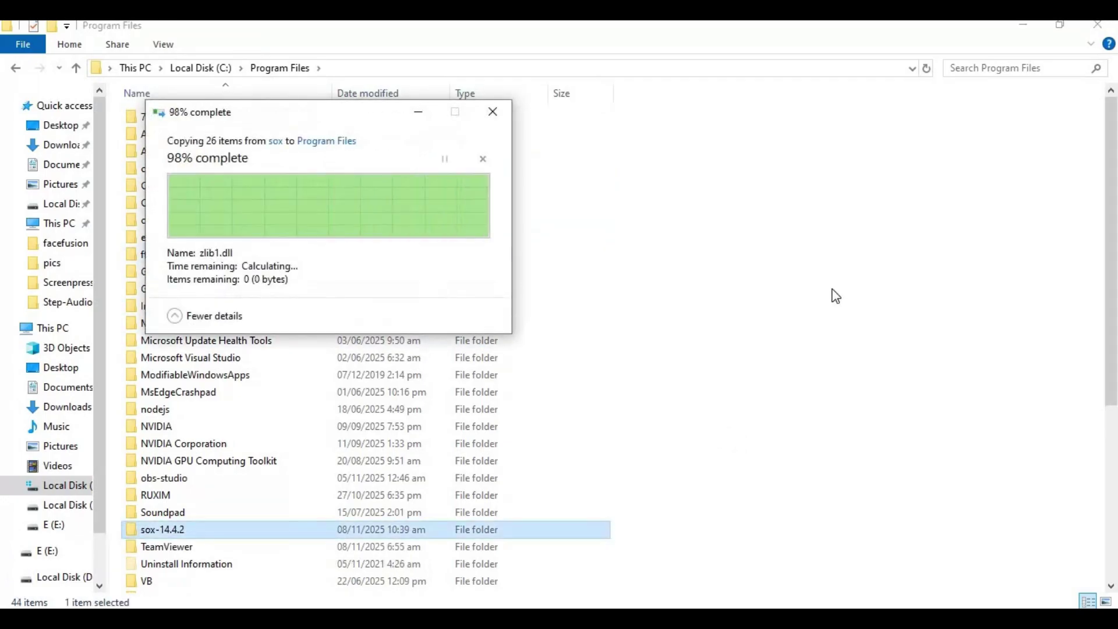
- Open the sox-14.4.2 folder in Program Files and copy its full folder path
{"action": "left_click", "coordinate": [153, 529]}
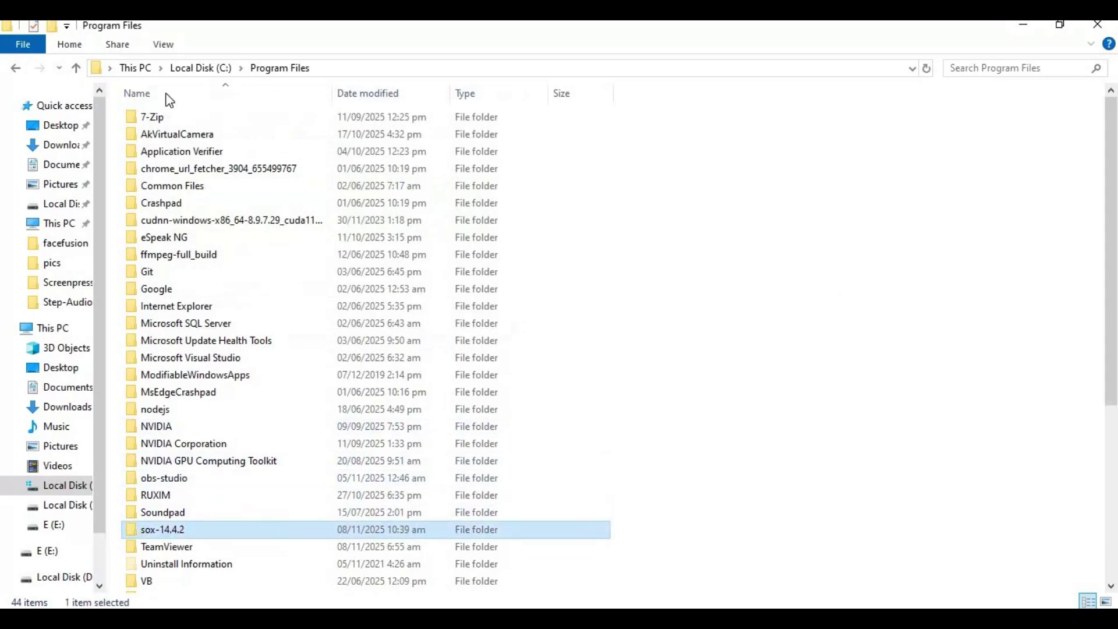
{"action": "key", "text": "Return"}
{"action": "left_click", "coordinate": [192, 69]}
{"action": "right_click", "coordinate": [192, 68]}
{"action": "left_click", "coordinate": [261, 126]}
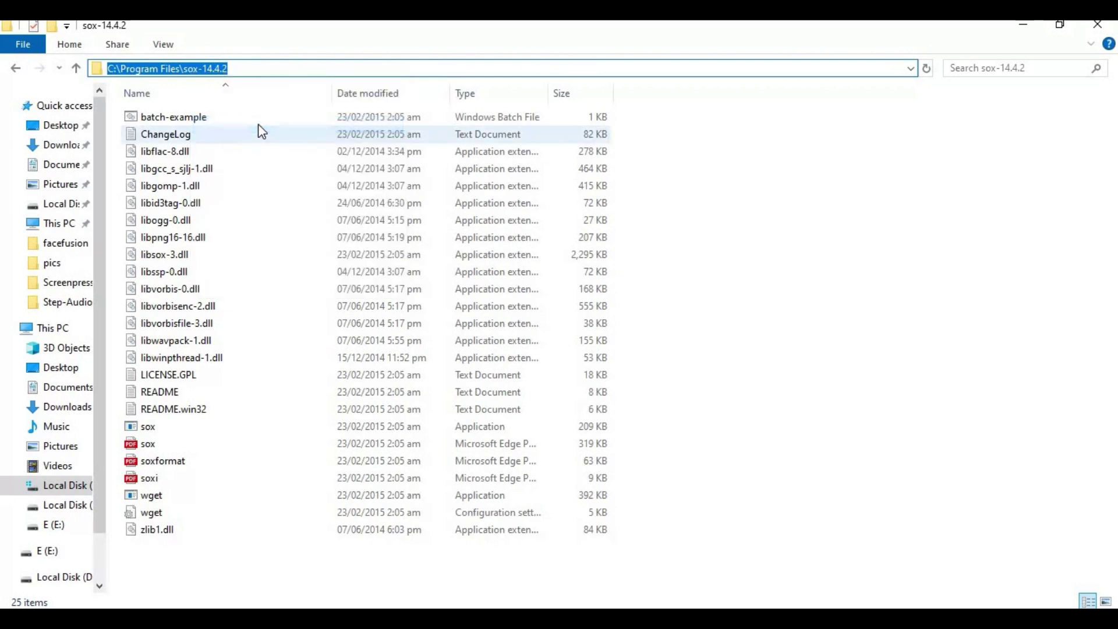
- Search Windows for the system environment variables settings and open the Environment Variables dialog
{"action": "key", "text": "super"}
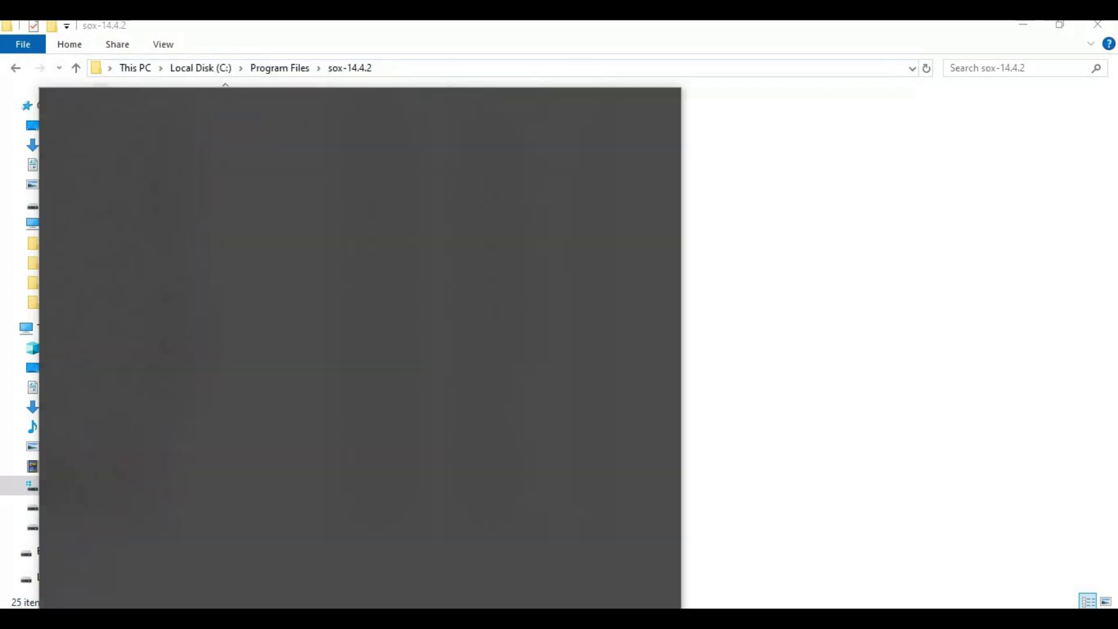
{"action": "type", "text": "env"}
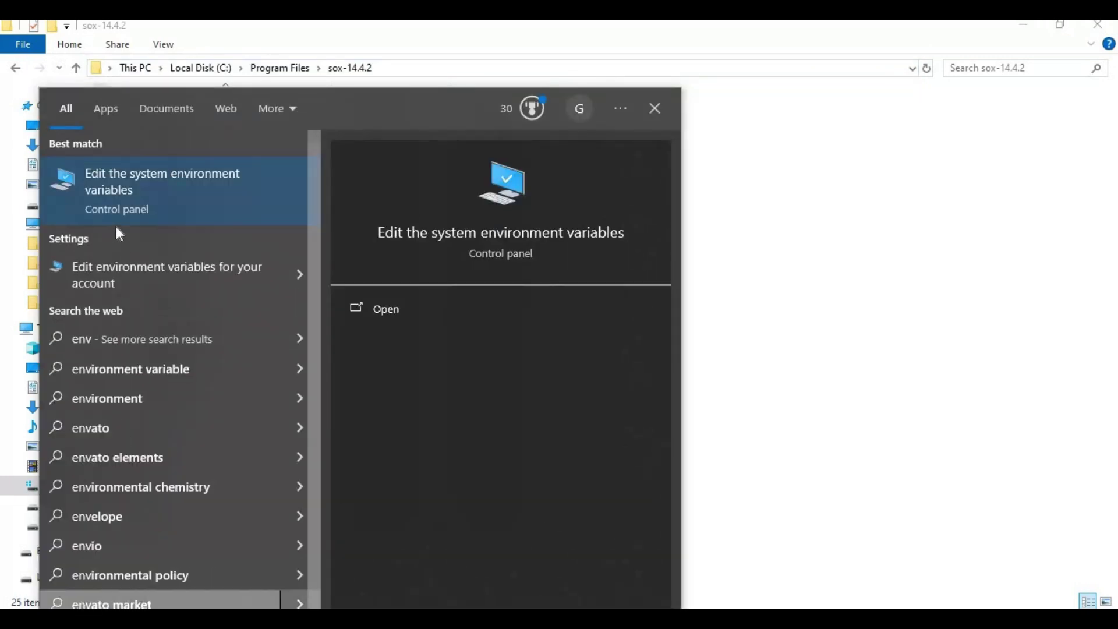
{"action": "left_click", "coordinate": [159, 194]}
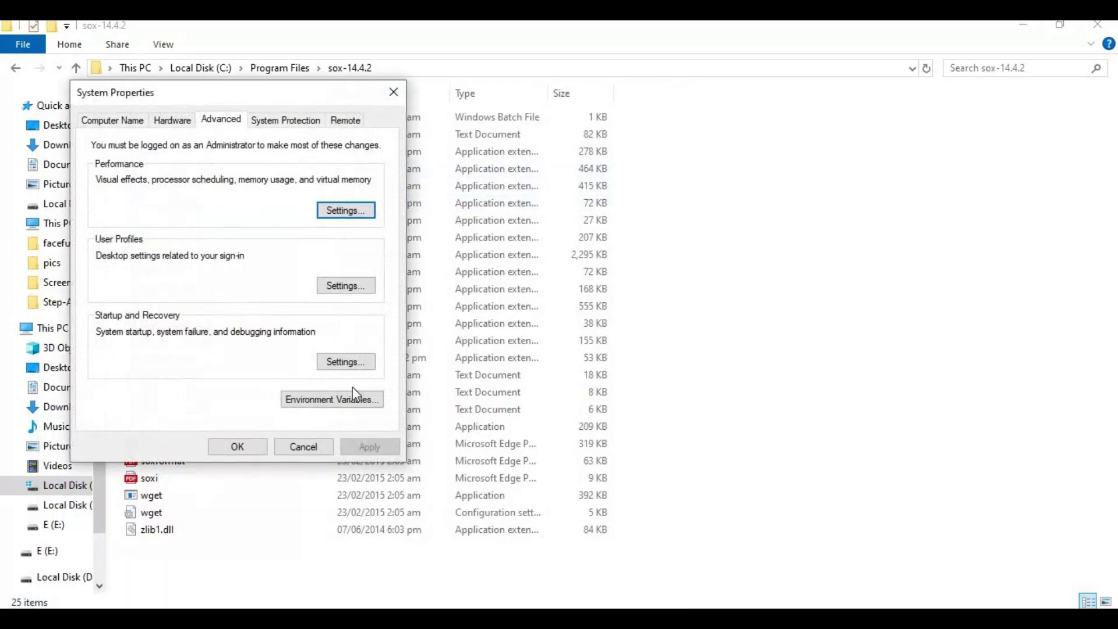
{"action": "left_click", "coordinate": [361, 398]}
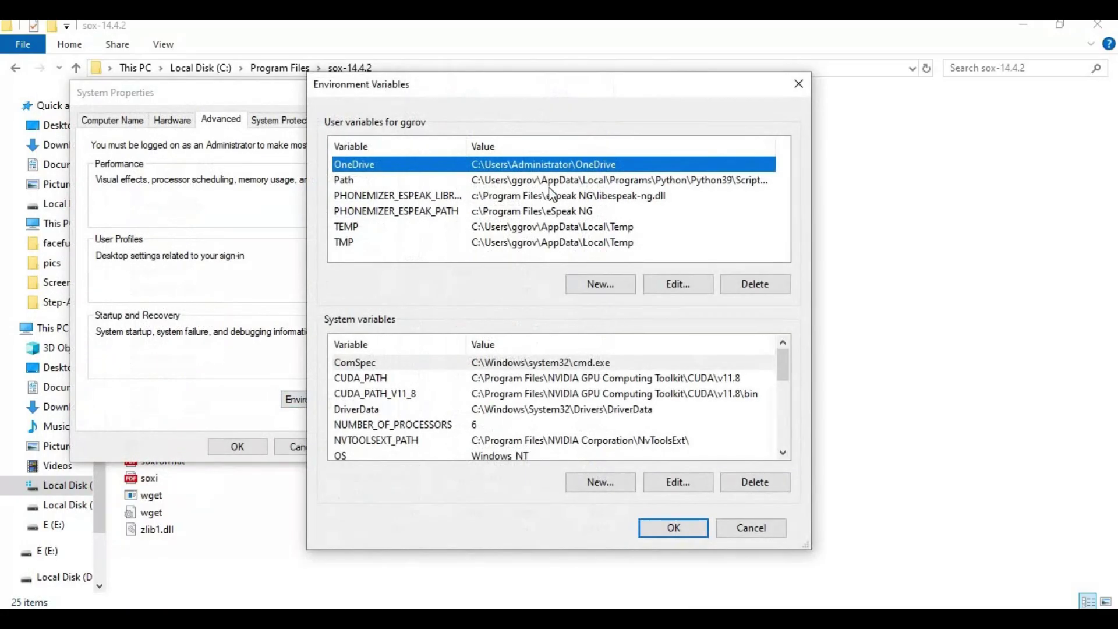
- Add C:\Program Files\sox-14.4.2 as a new entry in the user Path variable, confirm all dialogs and close the folder window
{"action": "double_click", "coordinate": [544, 180]}
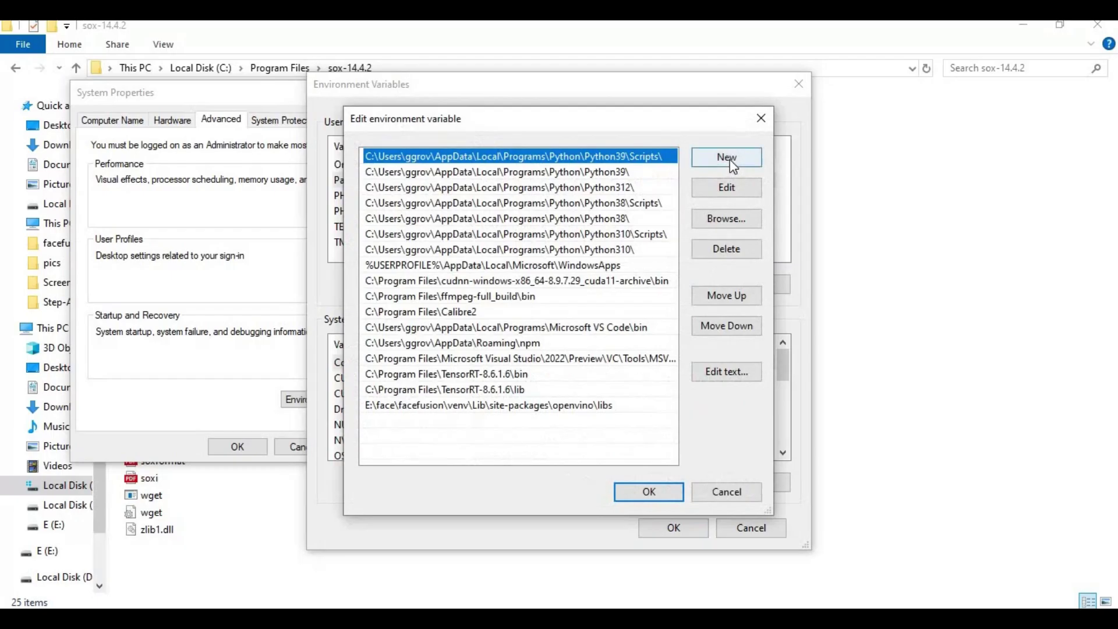
{"action": "left_click", "coordinate": [729, 159]}
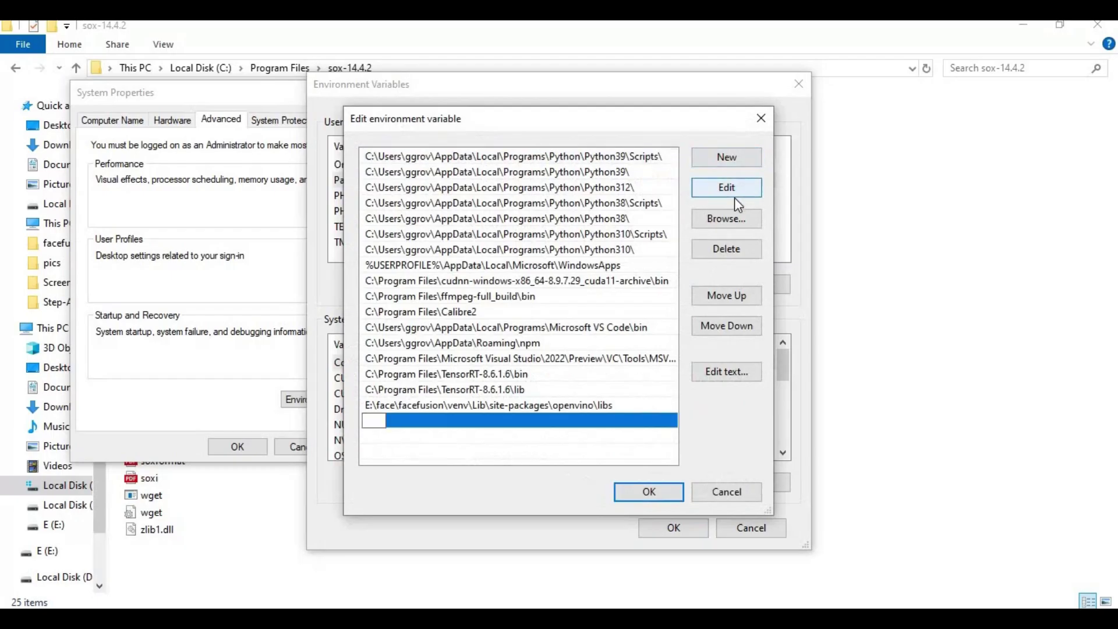
{"action": "key", "text": "ctrl+v"}
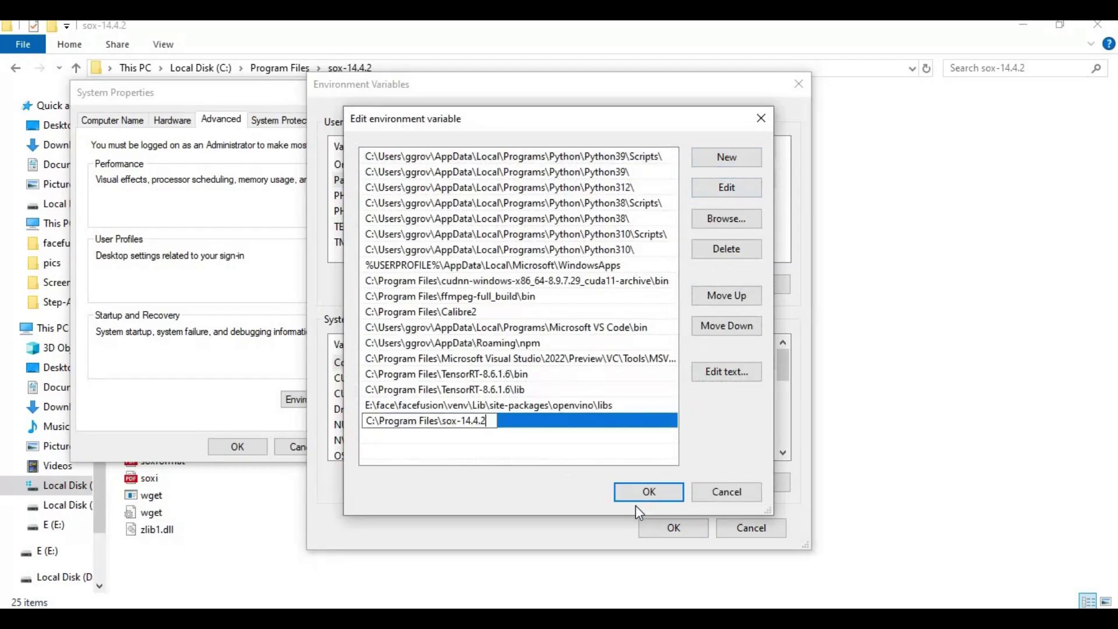
{"action": "left_click", "coordinate": [653, 490]}
{"action": "left_click", "coordinate": [668, 530]}
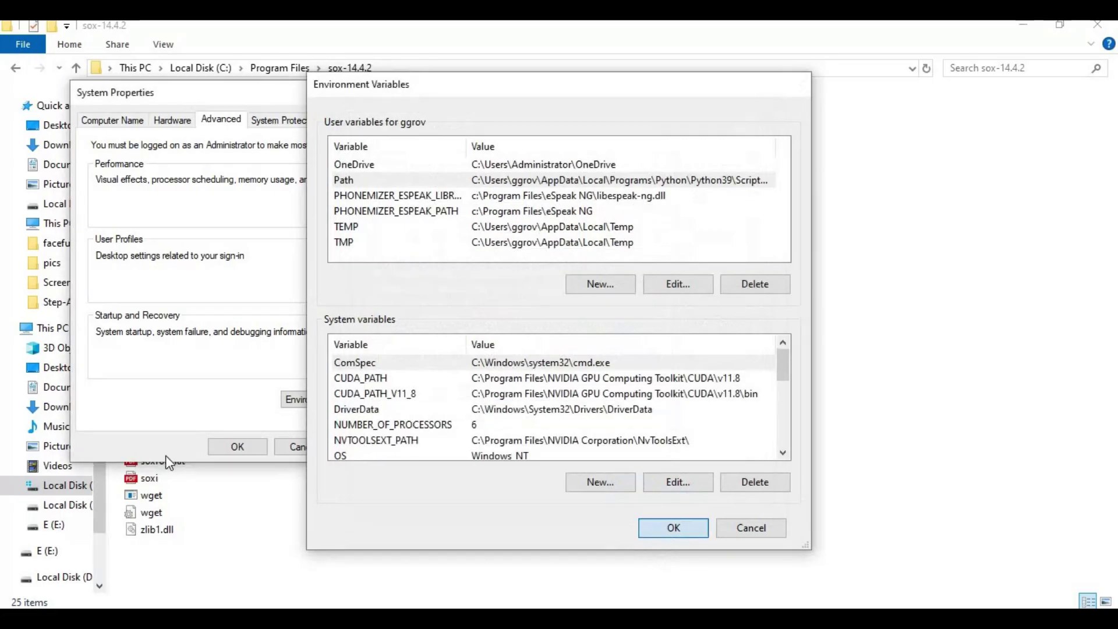
{"action": "left_click", "coordinate": [243, 452]}
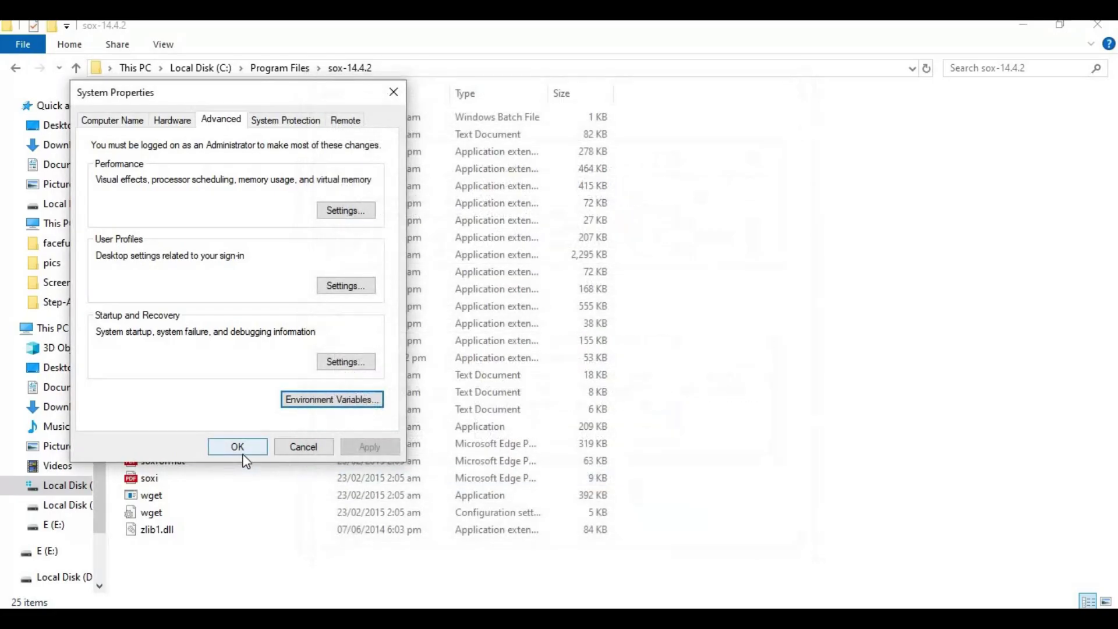
{"action": "left_click", "coordinate": [1084, 32]}
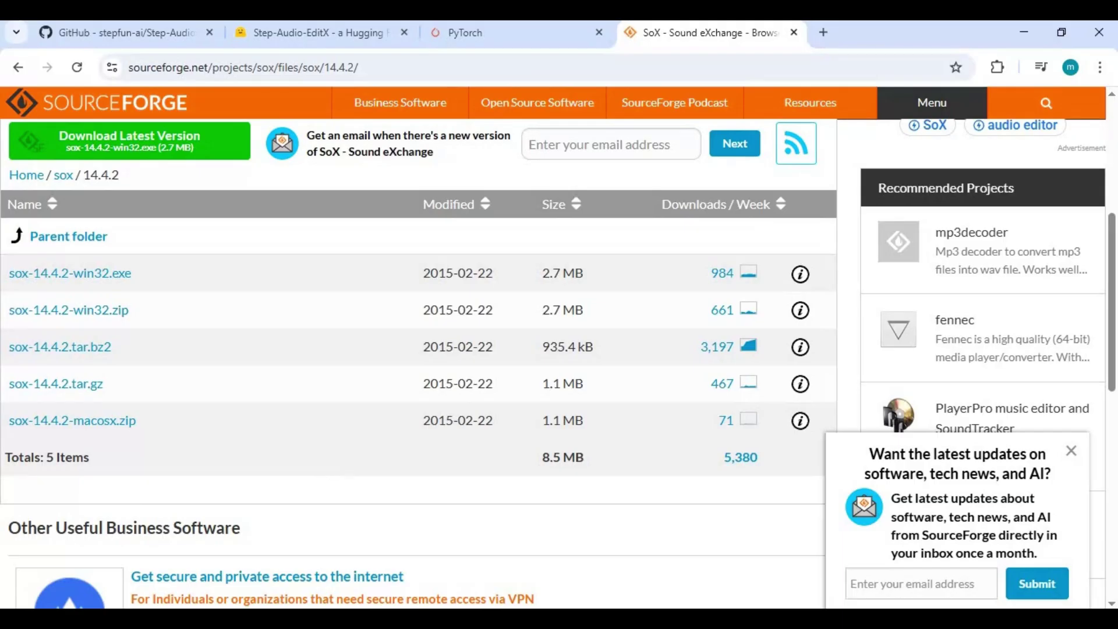
- Copy the suggested pip install -U rotary_embedding_torch command from the app.py output, run it, and rerun python app.py
{"action": "key", "text": "alt+Tab"}
{"action": "scroll", "coordinate": [557, 355], "scroll_direction": "down", "scroll_amount": 5}
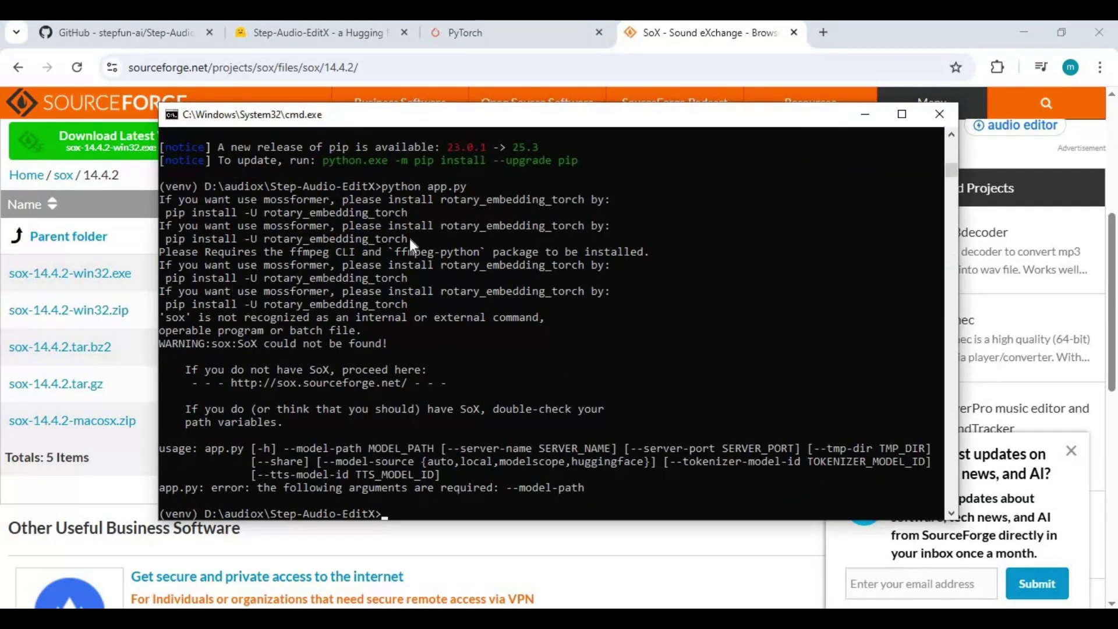
{"action": "left_click_drag", "start_coordinate": [410, 238], "coordinate": [145, 244]}
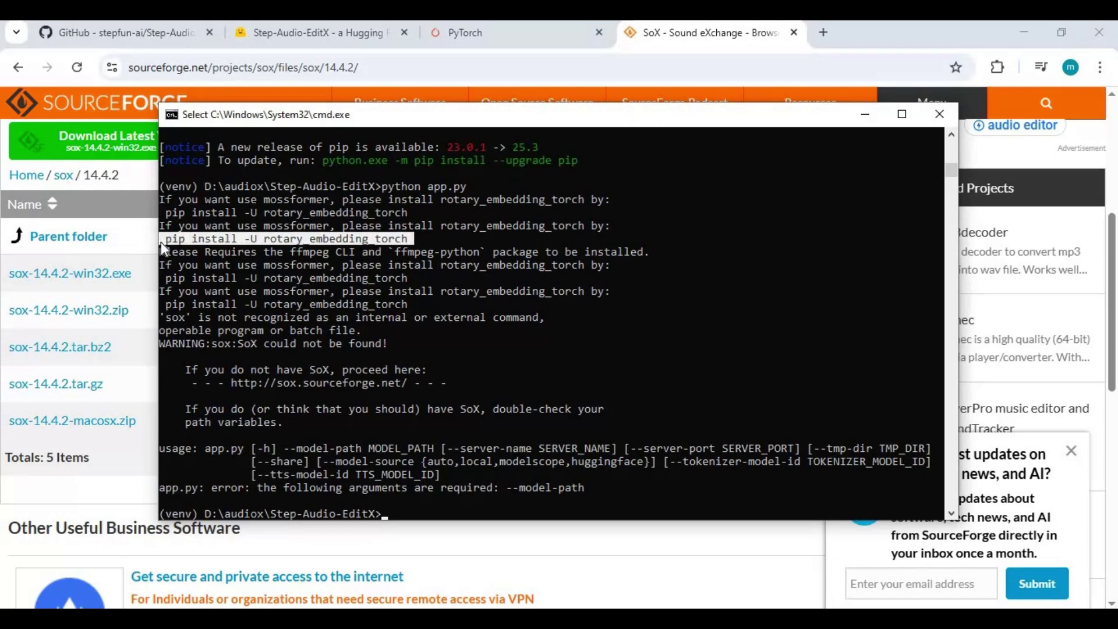
{"action": "right_click", "coordinate": [191, 258]}
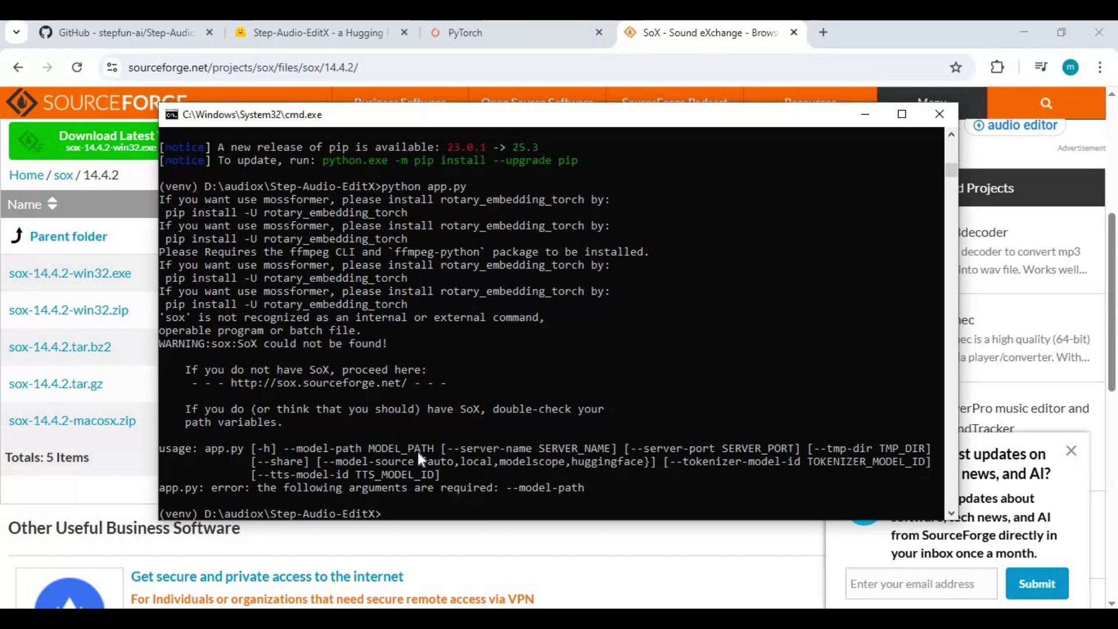
{"action": "right_click", "coordinate": [507, 491]}
{"action": "key", "text": "Return"}
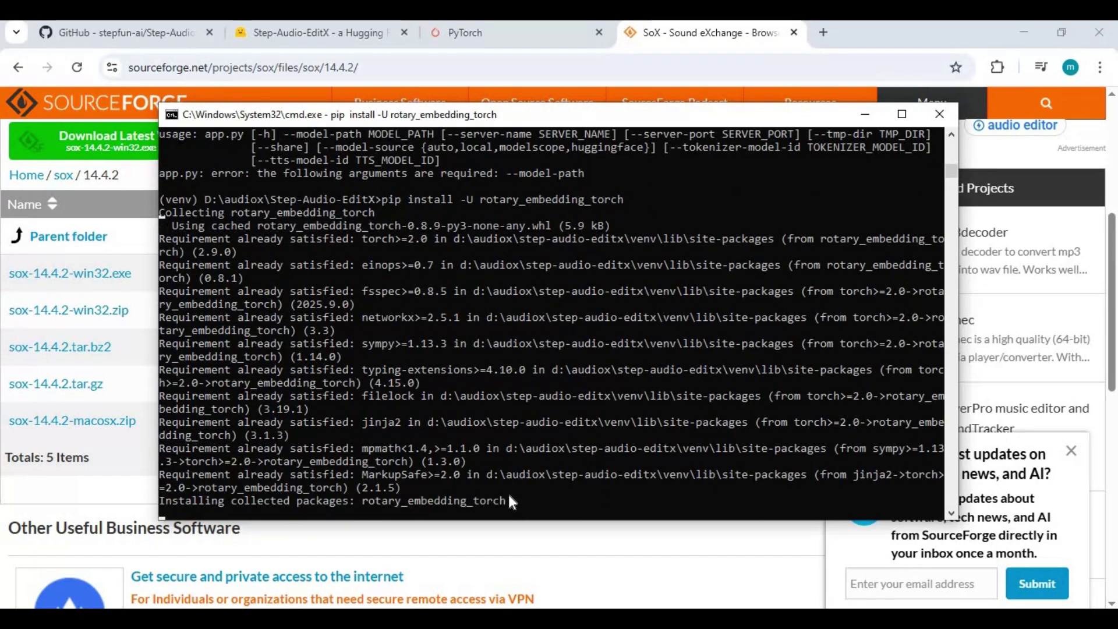
{"action": "type", "text": "python app.py"}
{"action": "key", "text": "Return"}
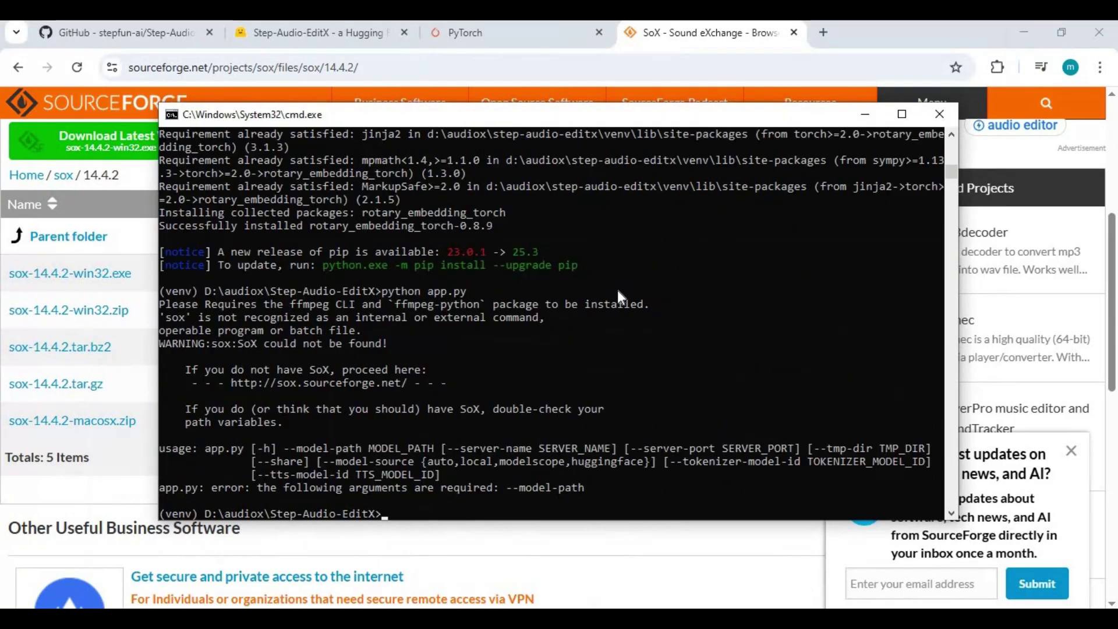
- Install the ffmpeg-python package with pip in the virtual environment
{"action": "type", "text": "pip in"}
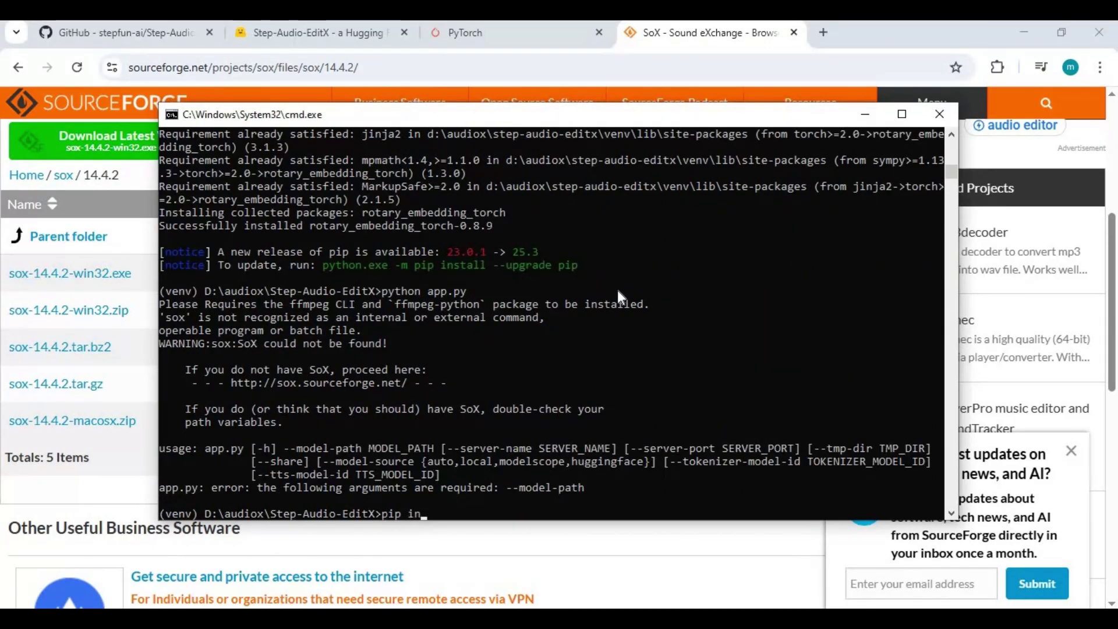
{"action": "type", "text": "sta"}
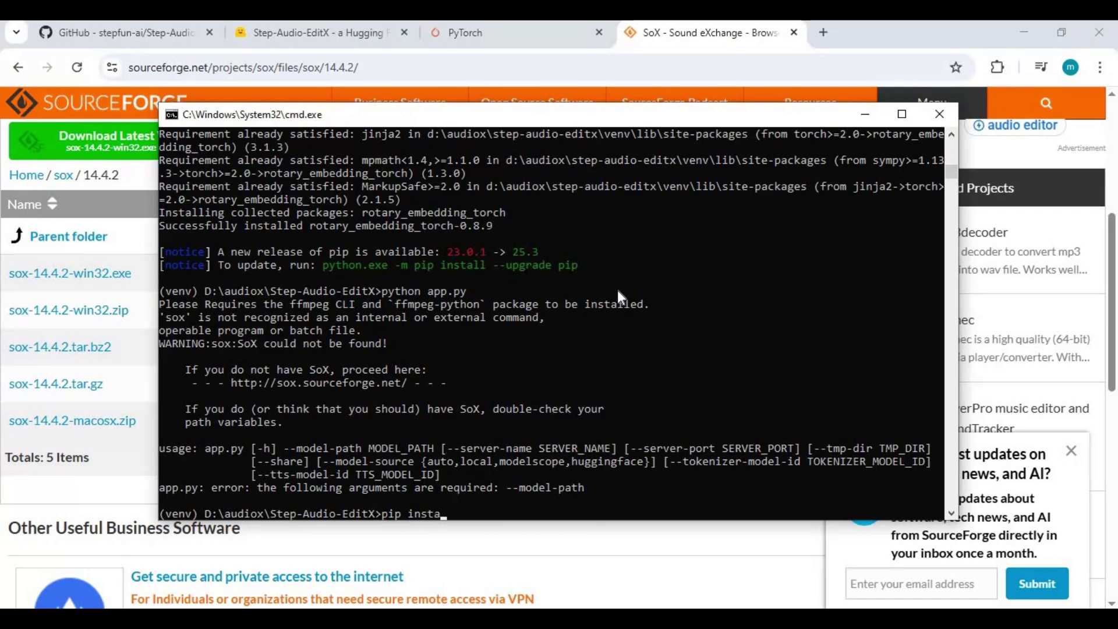
{"action": "type", "text": "ll ffmpeg-"}
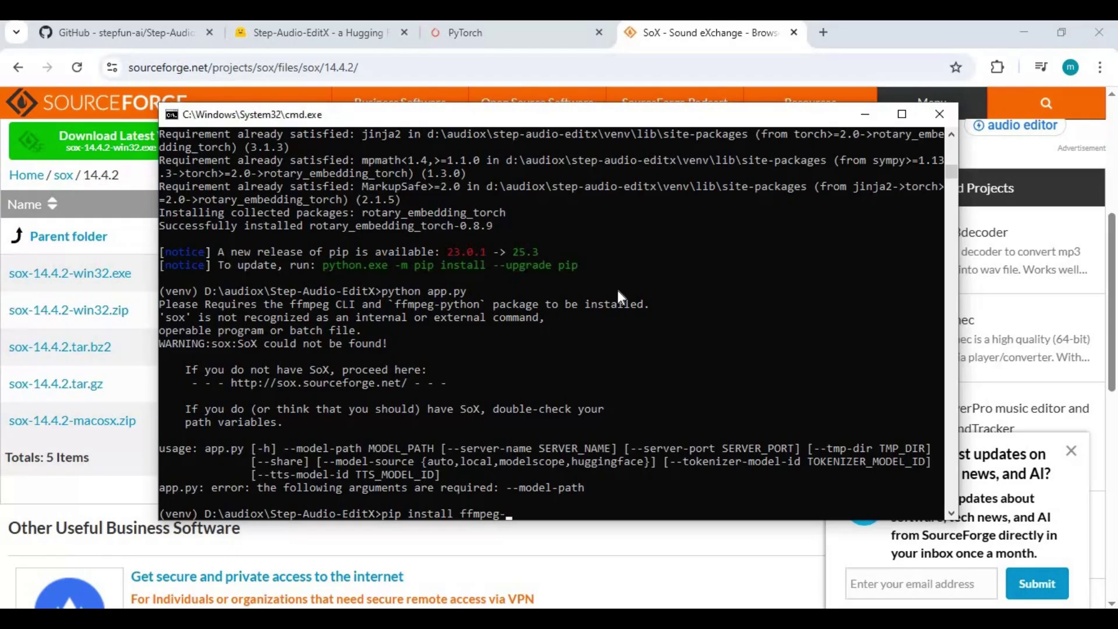
{"action": "type", "text": "python"}
{"action": "key", "text": "Return"}
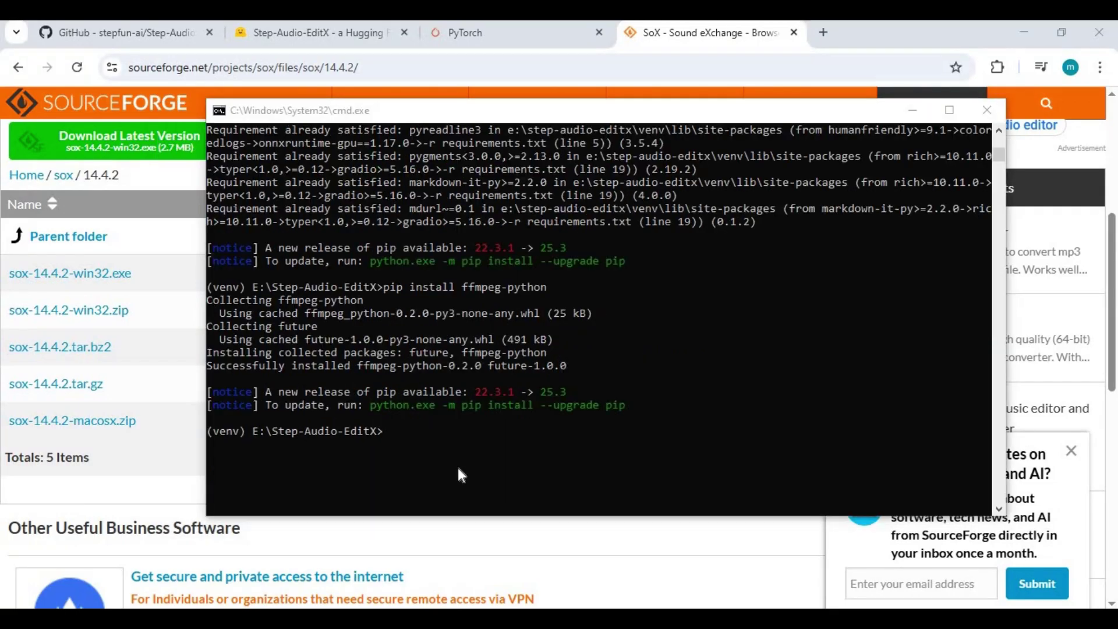
- Launch app.py with Python from the activated E:\Step-Audio-EditX environment
{"action": "type", "text": "pip"}
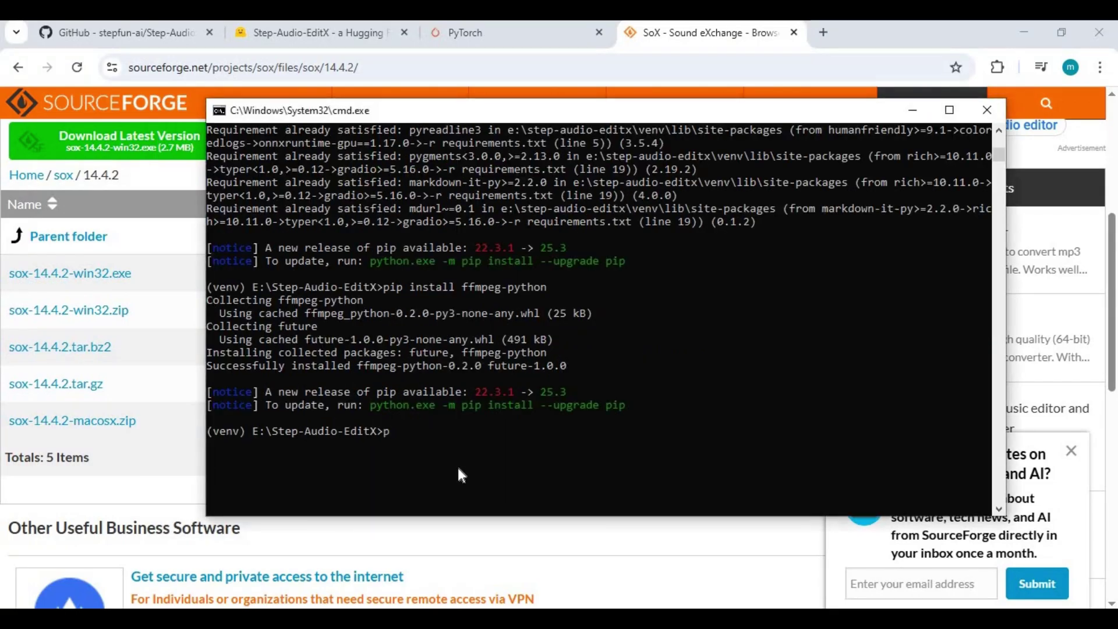
{"action": "key", "text": "BackSpace"}
{"action": "key", "text": "BackSpace"}
{"action": "type", "text": "ython app.py"}
{"action": "key", "text": "Return"}
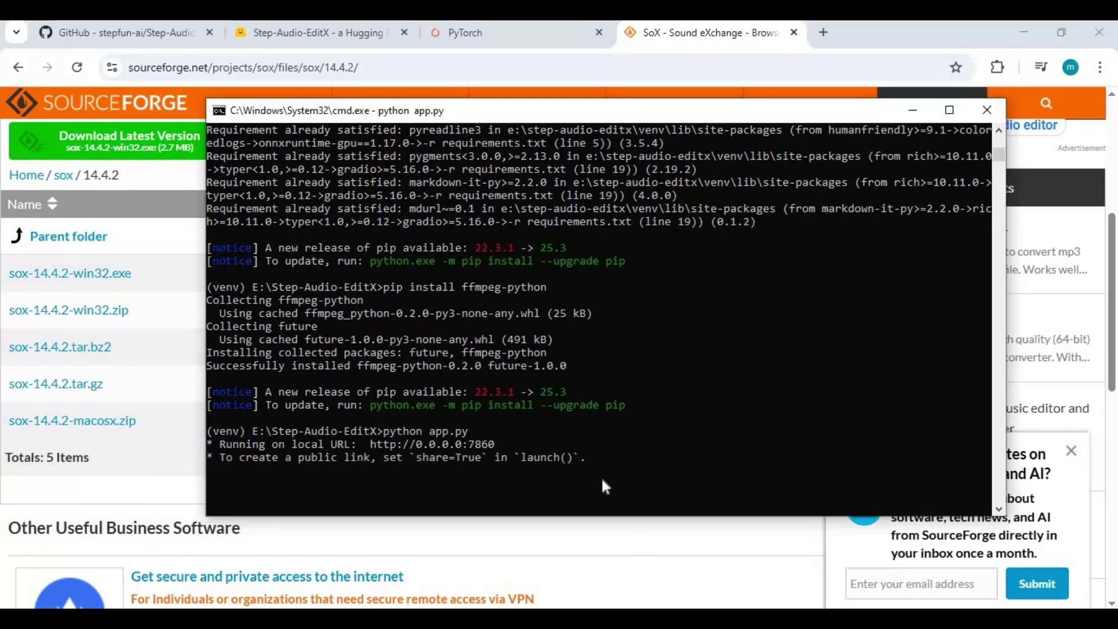
- Open 127.0.0.1:7860 in a new browser tab and look over the Step-Audio-EditX interface
{"action": "left_click", "coordinate": [820, 32]}
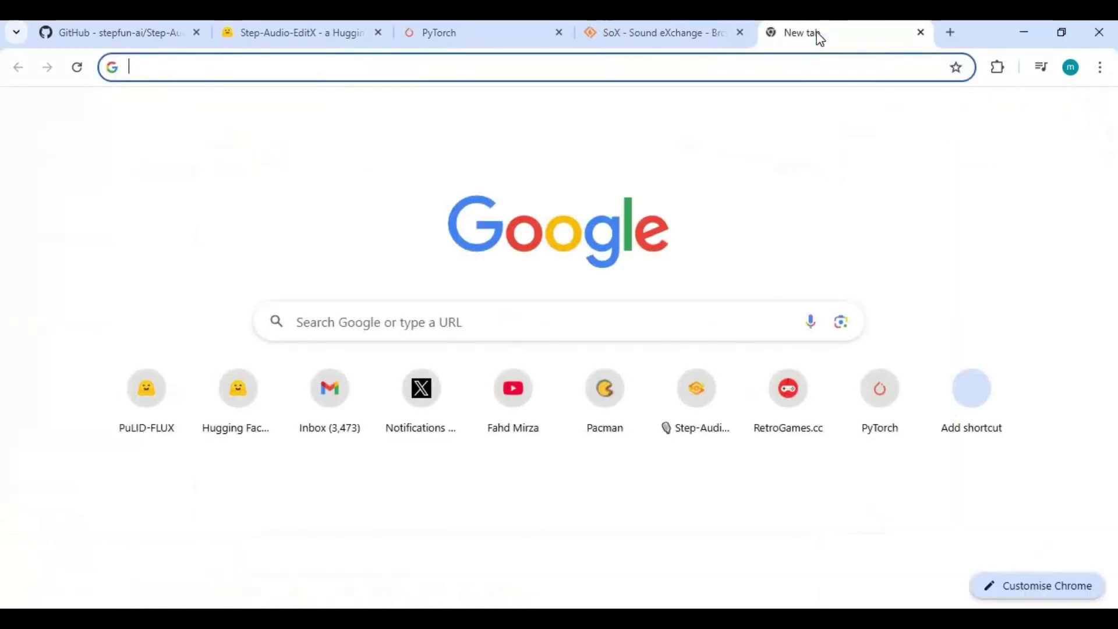
{"action": "type", "text": "127.0.0.1:7860"}
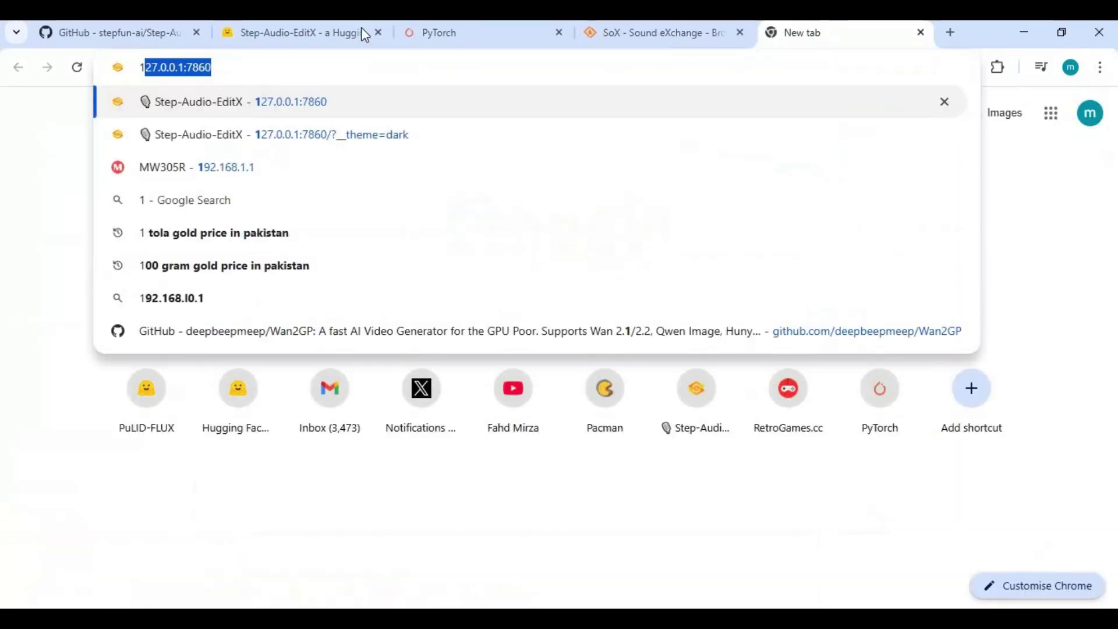
{"action": "left_click", "coordinate": [227, 68]}
{"action": "key", "text": "ctrl+a"}
{"action": "left_click", "coordinate": [286, 68]}
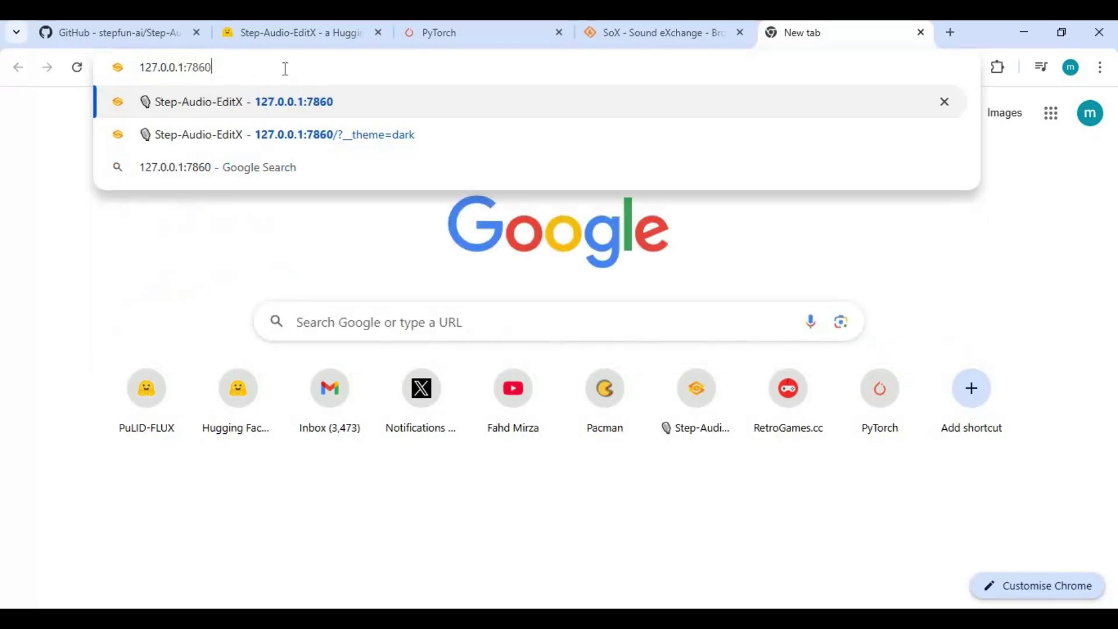
{"action": "key", "text": "Return"}
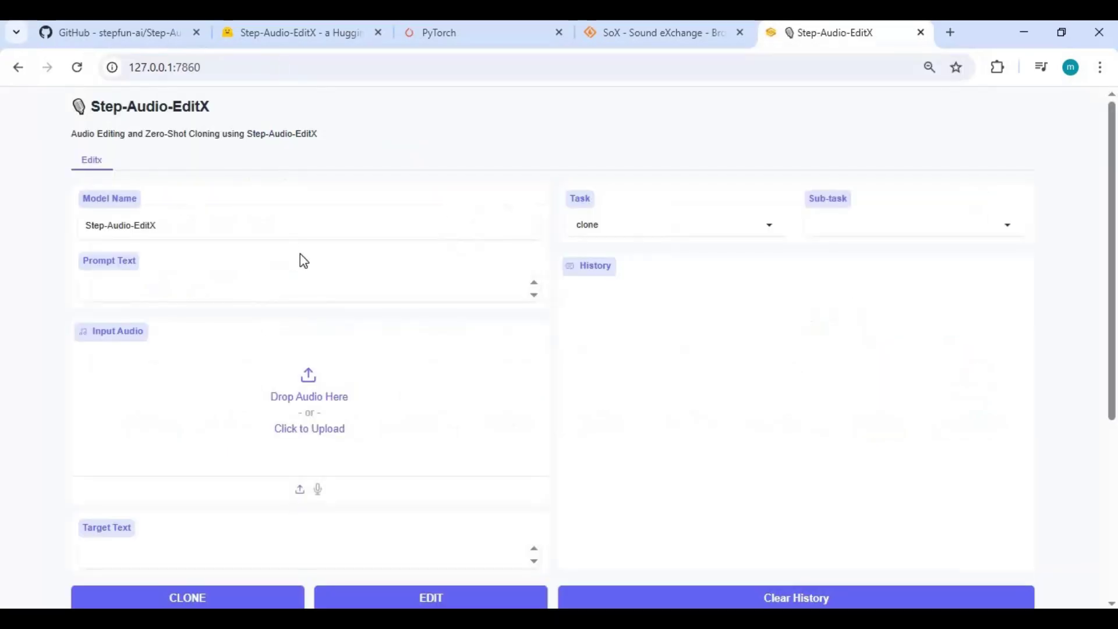
{"action": "scroll", "coordinate": [300, 259], "scroll_direction": "down", "scroll_amount": 5}
{"action": "scroll", "coordinate": [302, 258], "scroll_direction": "up", "scroll_amount": 5}
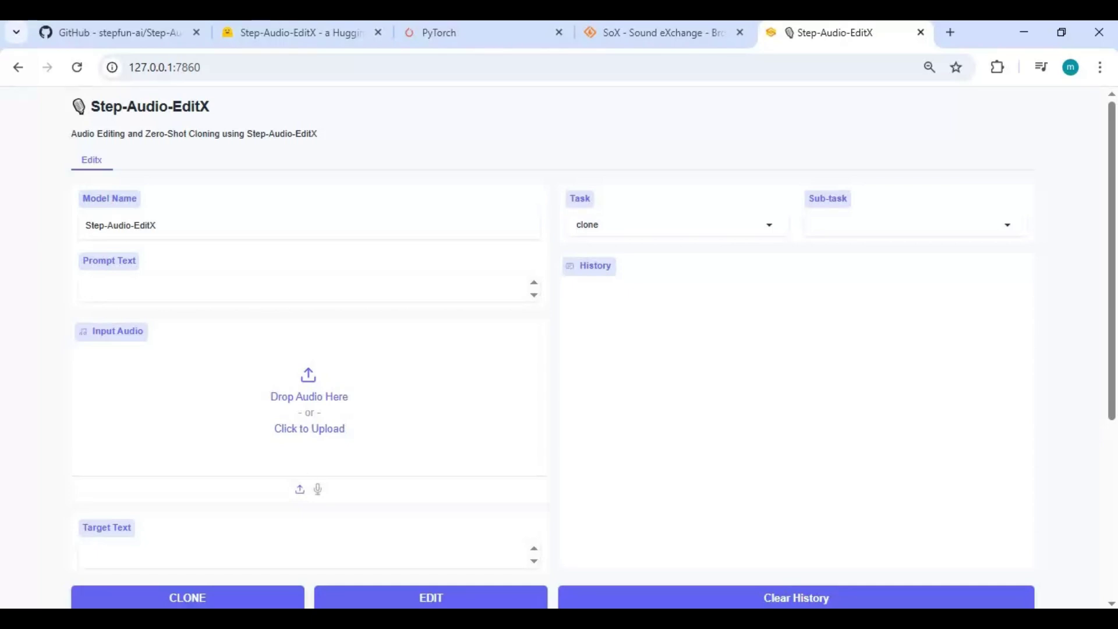
- Create a new text document with its default name in the E:\Step-Audio-EditX folder and open it for editing
{"action": "key", "text": "alt+Tab"}
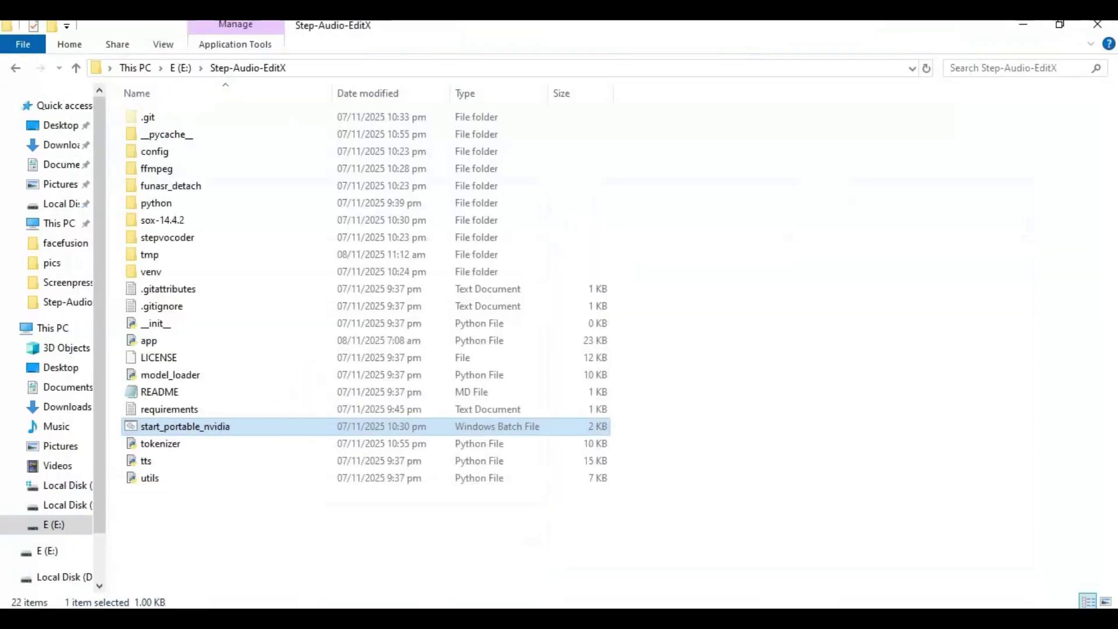
{"action": "right_click", "coordinate": [232, 500]}
{"action": "mouse_move", "coordinate": [410, 464]}
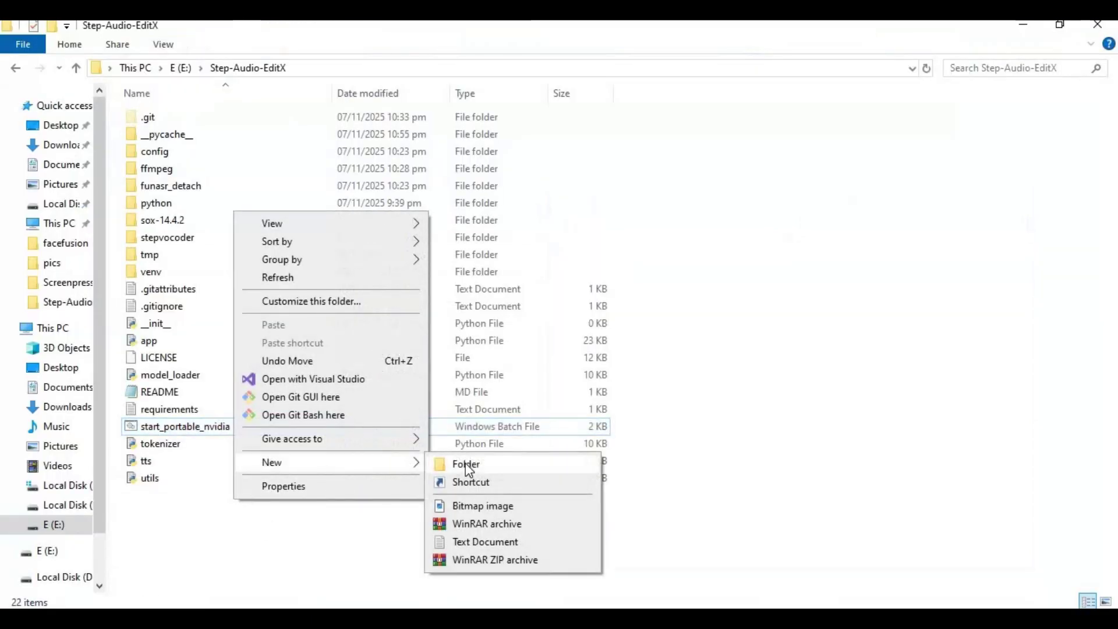
{"action": "left_click", "coordinate": [473, 542]}
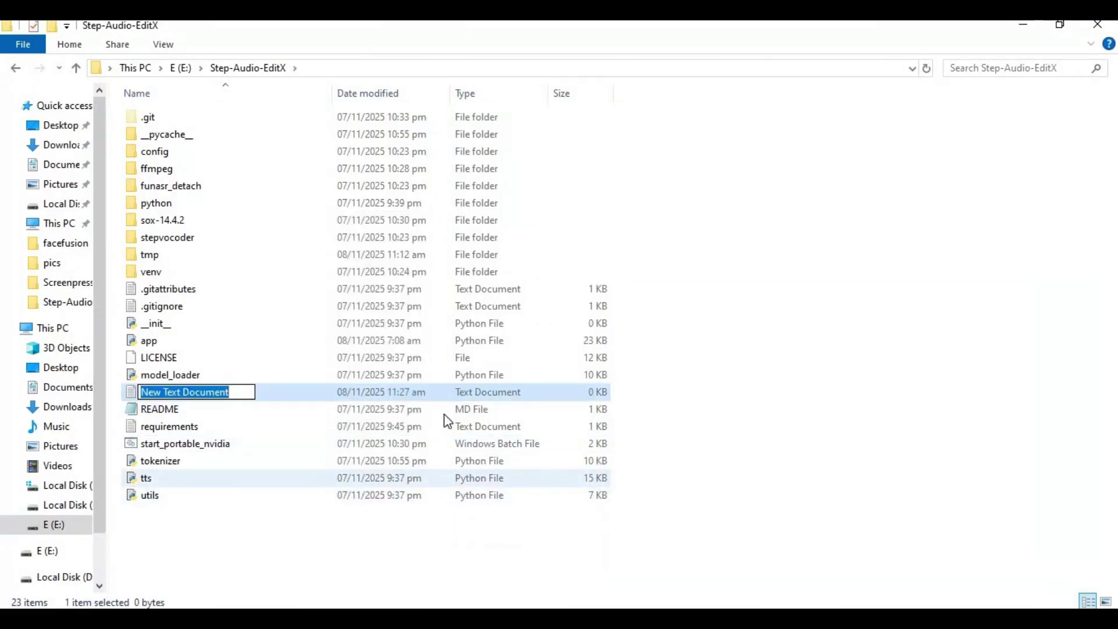
{"action": "left_click", "coordinate": [264, 509]}
{"action": "double_click", "coordinate": [201, 395]}
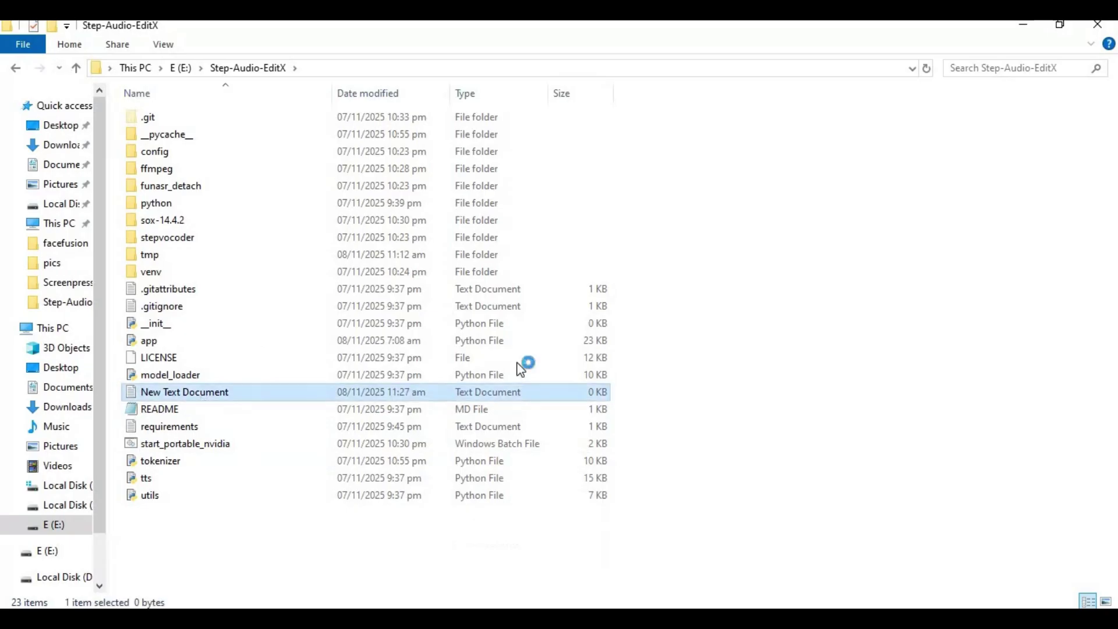
{"action": "type", "text": "@ec"}
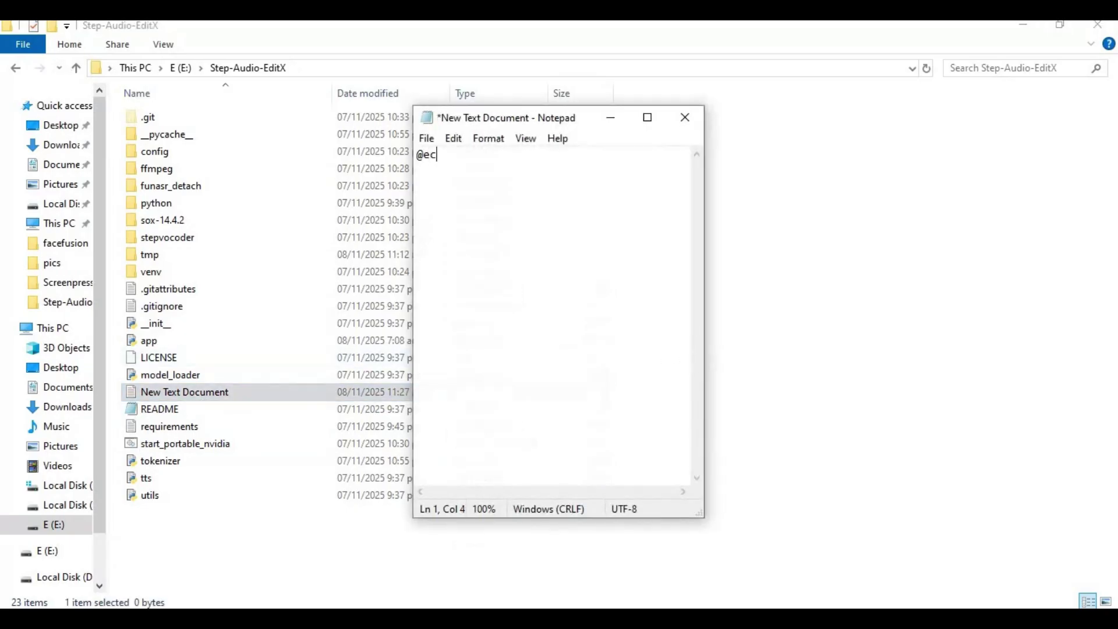
{"action": "type", "text": "ho off "}
{"action": "type", "text": "call ve"}
{"action": "type", "text": "nv\\"}
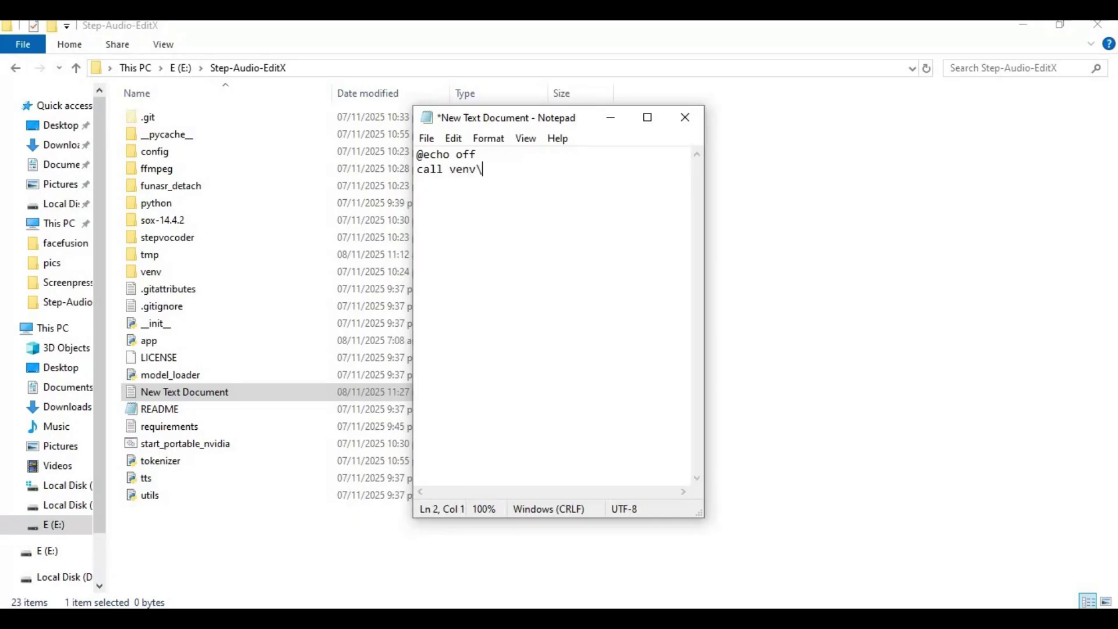
{"action": "type", "text": "scripts\\activate"}
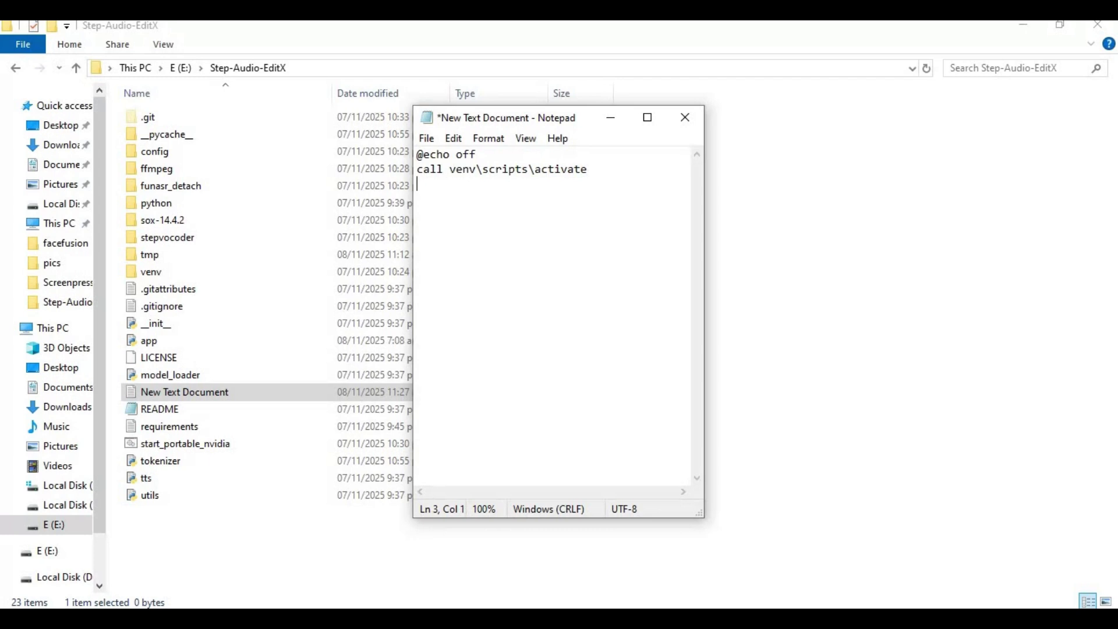
{"action": "type", "text": "ython "}
{"action": "type", "text": "app"}
{"action": "type", "text": ".py p"}
{"action": "type", "text": "ause"}
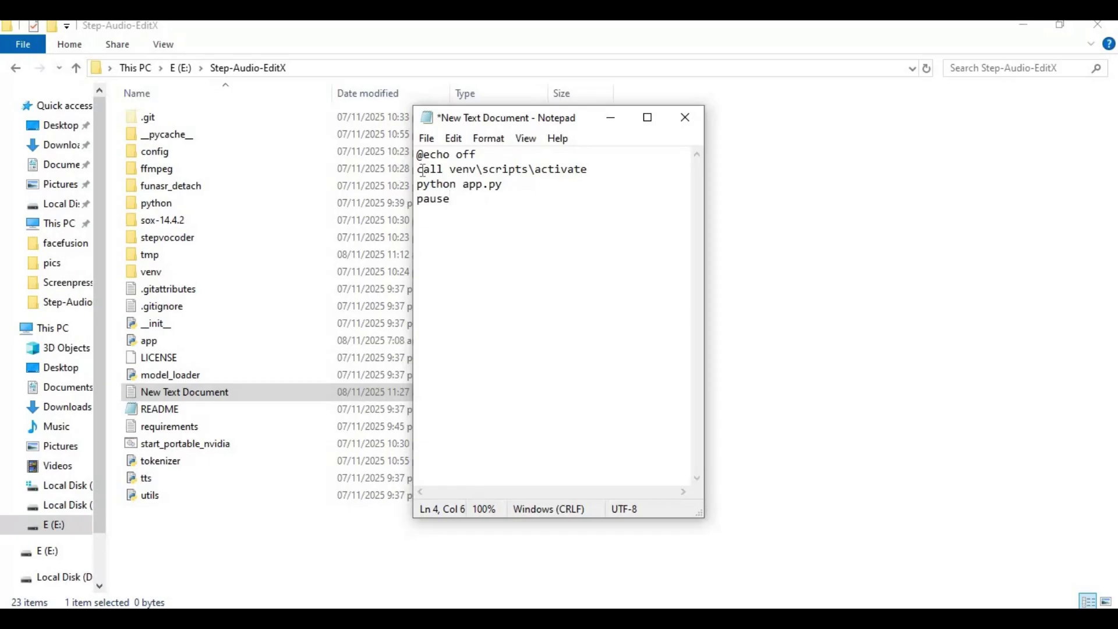
- Save the script as Run.bat in the E:\Step-Audio-EditX folder, close the editor and select the saved batch file
{"action": "left_click", "coordinate": [432, 142]}
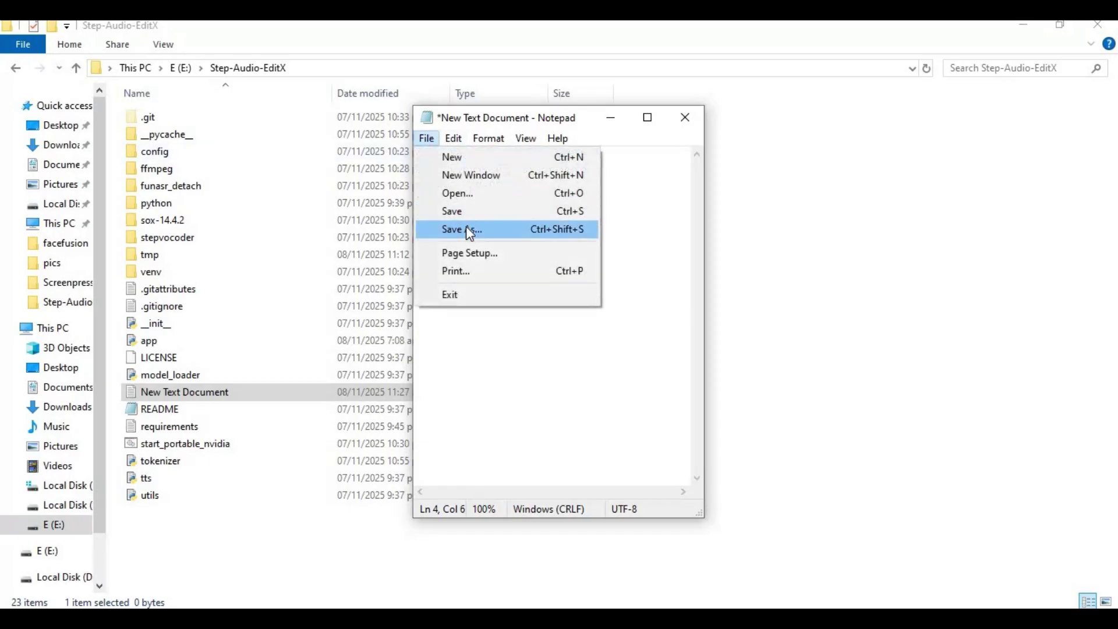
{"action": "left_click", "coordinate": [465, 227]}
{"action": "type", "text": "Run.bat"}
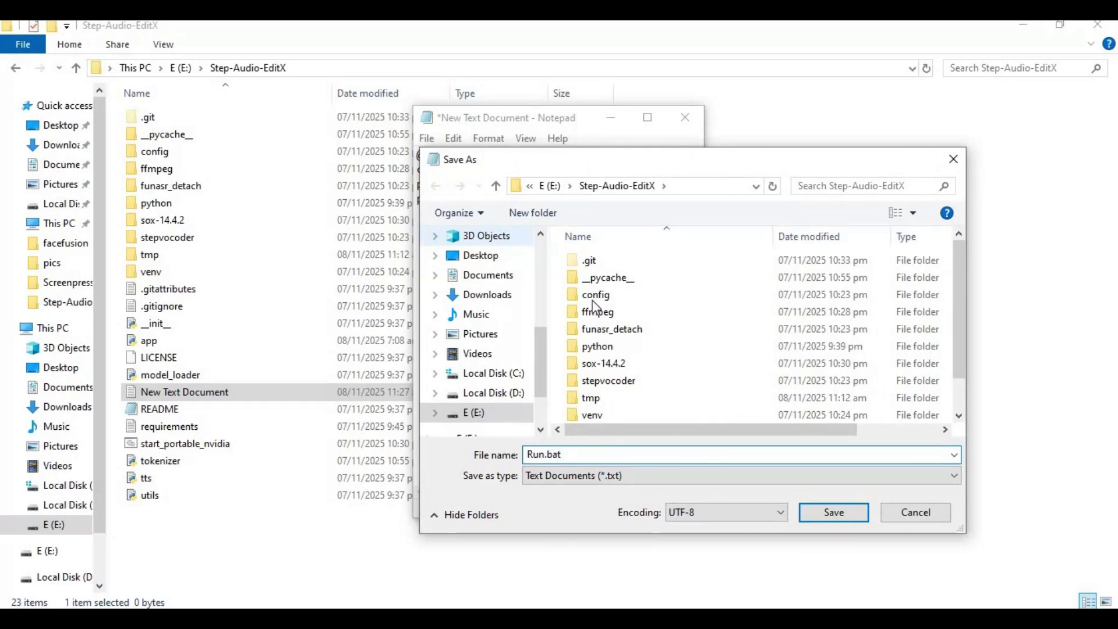
{"action": "left_click", "coordinate": [834, 512]}
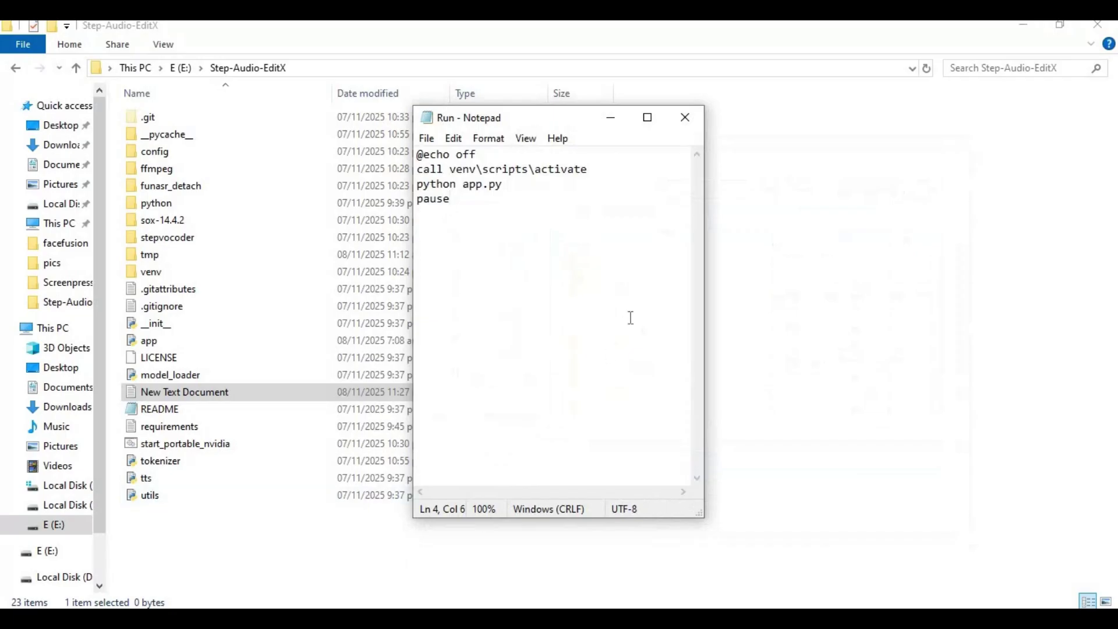
{"action": "left_click", "coordinate": [684, 117]}
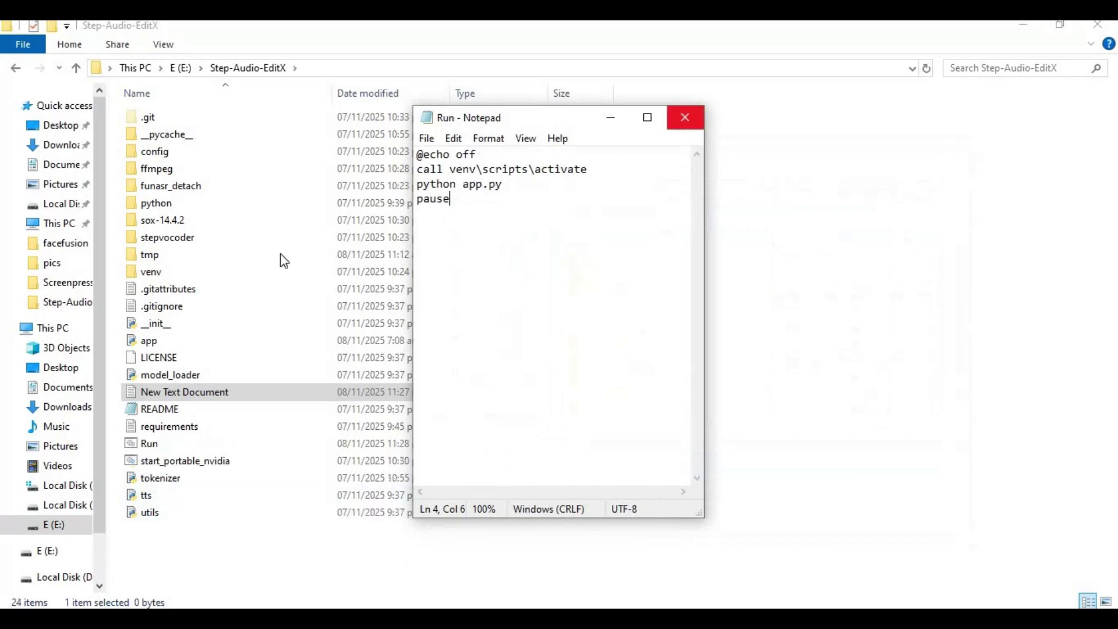
{"action": "left_click", "coordinate": [149, 444]}
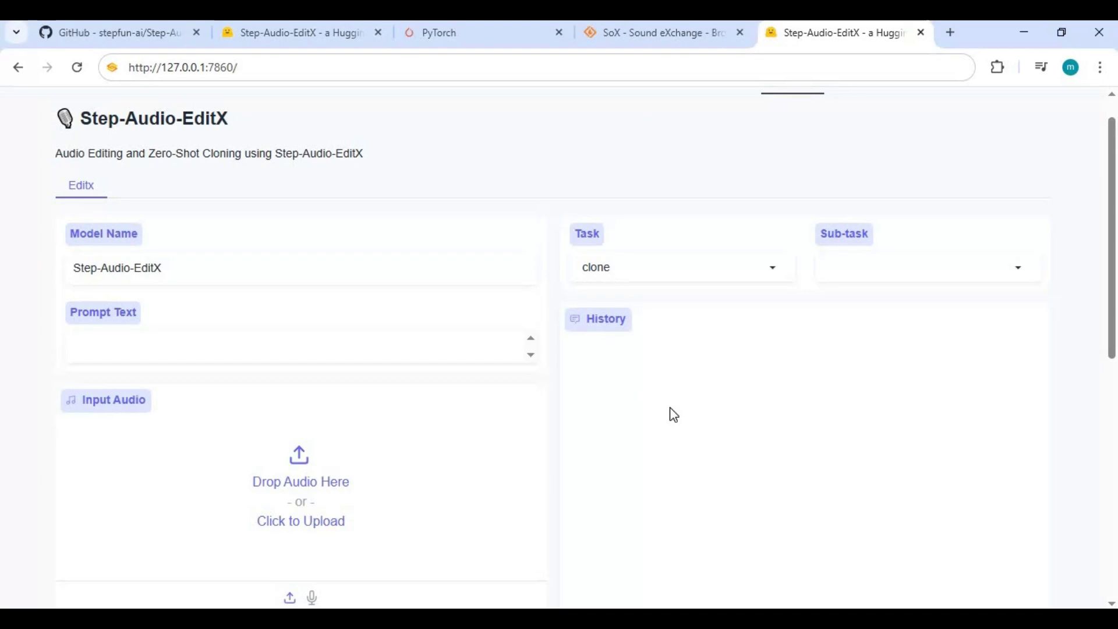
- In the Step-Audio-EditX web app, load the voice sample as input audio and enter the prompt text "thank you for watching"
{"action": "scroll", "coordinate": [692, 349], "scroll_direction": "down", "scroll_amount": 5}
{"action": "scroll", "coordinate": [691, 350], "scroll_direction": "up", "scroll_amount": 4}
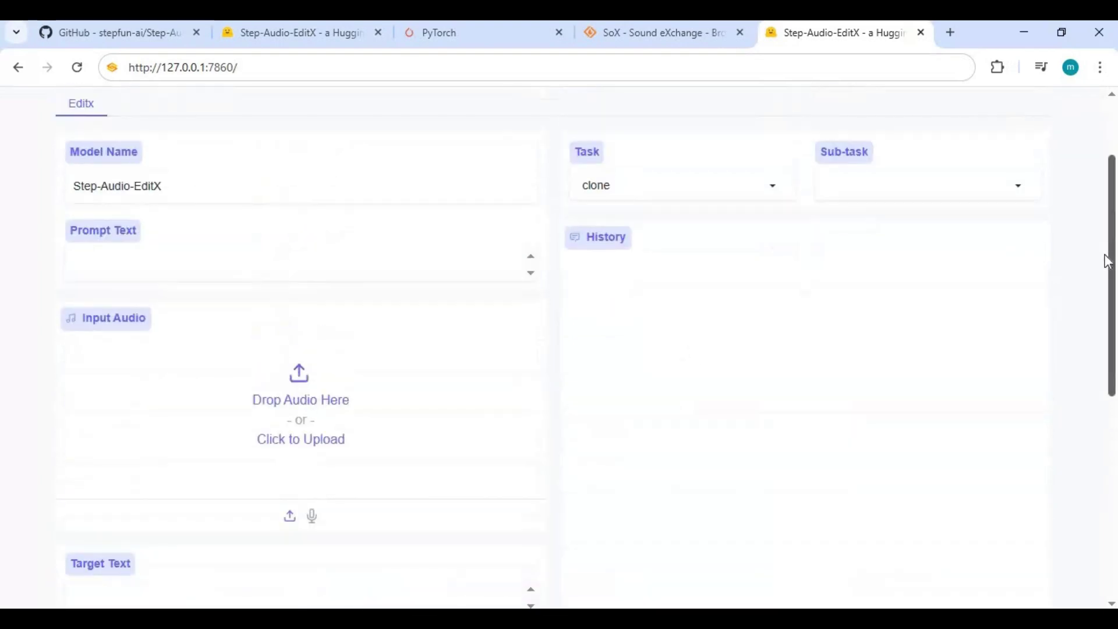
{"action": "left_click_drag", "start_coordinate": [32, 272], "coordinate": [284, 431]}
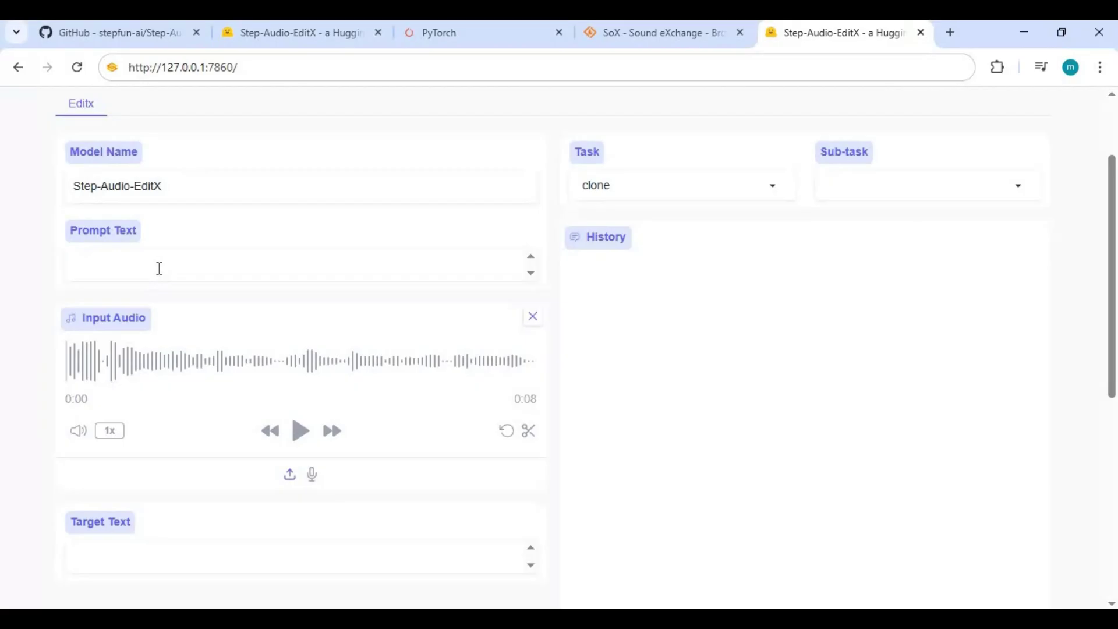
{"action": "type", "text": "w"}
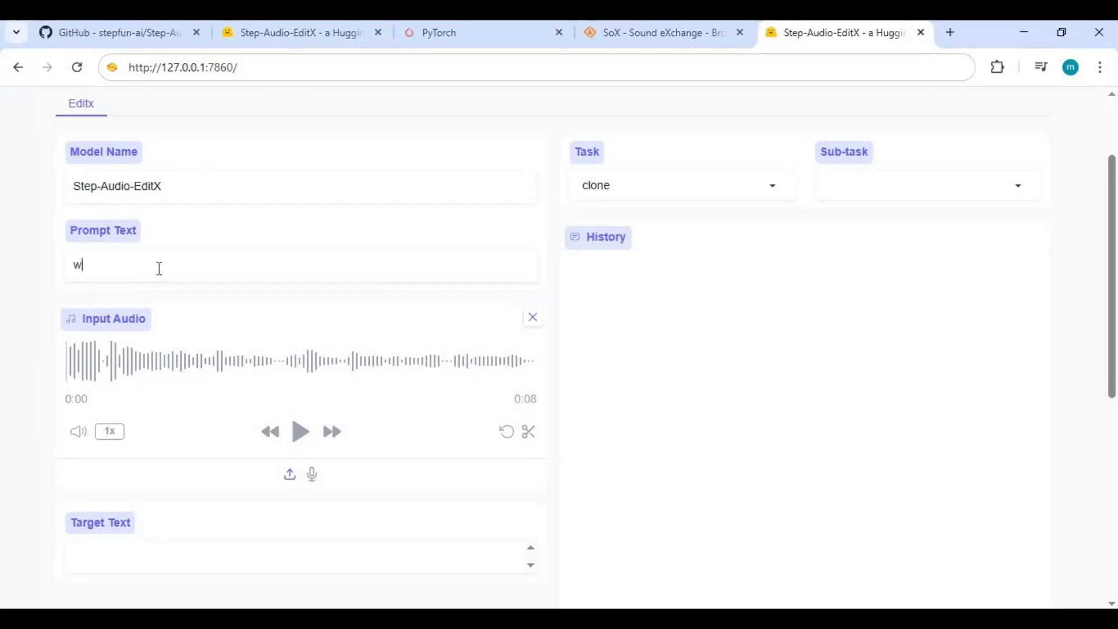
{"action": "type", "text": "hank you for watching"}
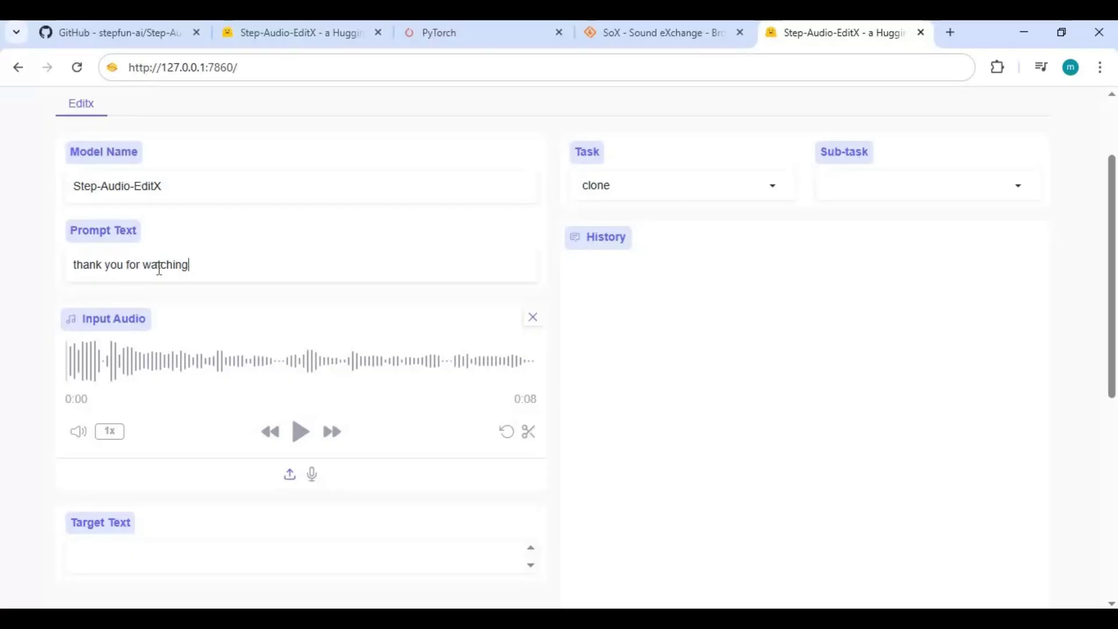
- Enter the target text "thank you for watching my video i hope you like it . if you got any question or request comment"
{"action": "left_click", "coordinate": [155, 568]}
{"action": "type", "text": "thank you for watching"}
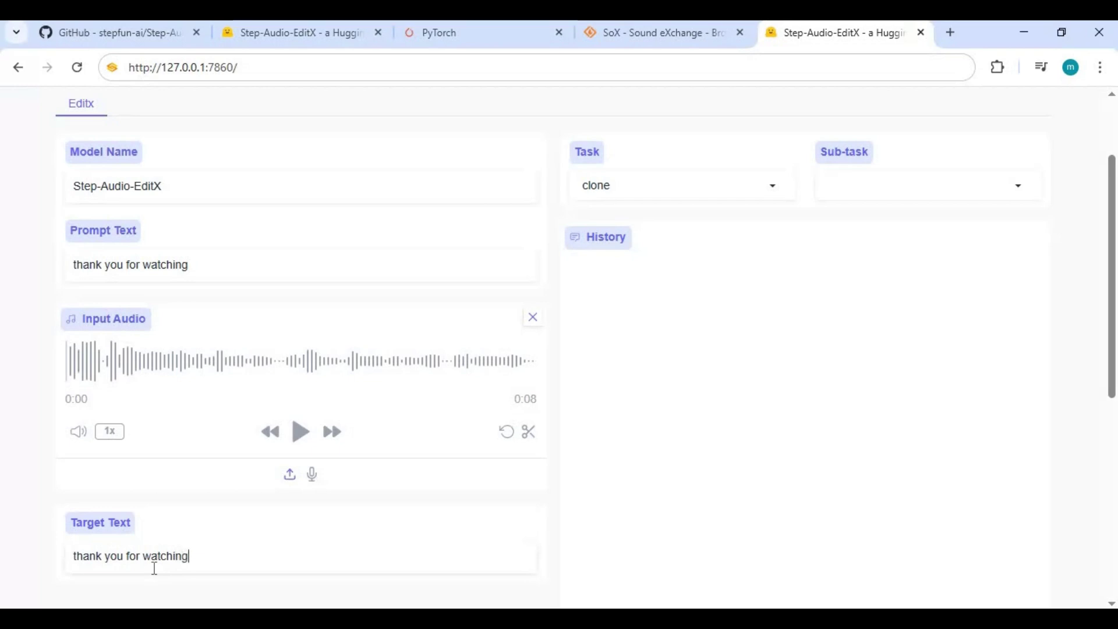
{"action": "type", "text": " my vide"}
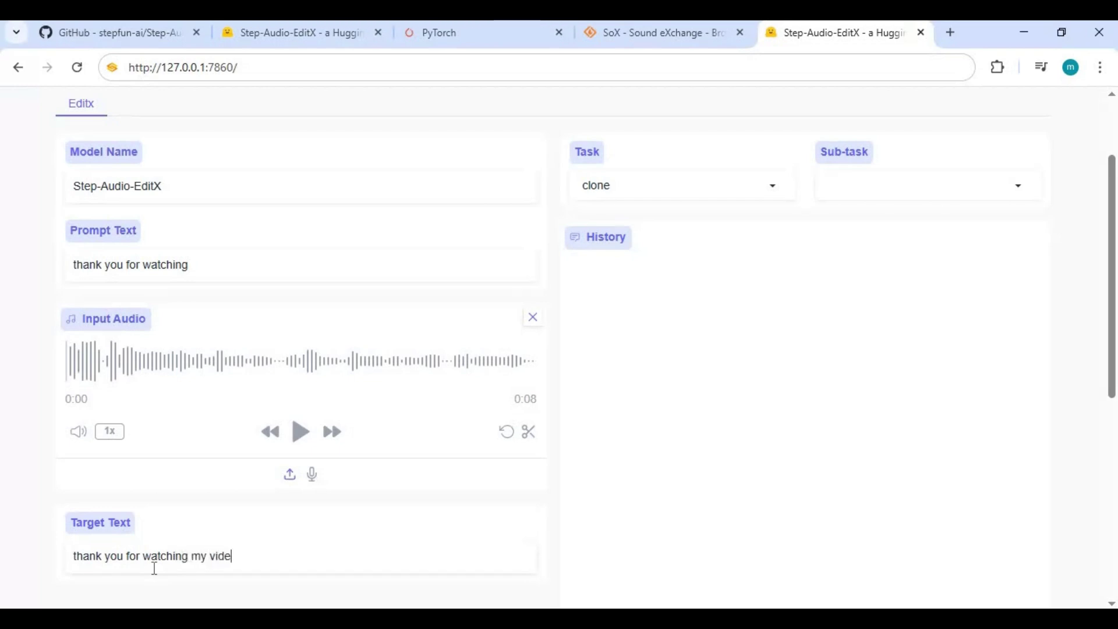
{"action": "type", "text": "o i hope you like it ."}
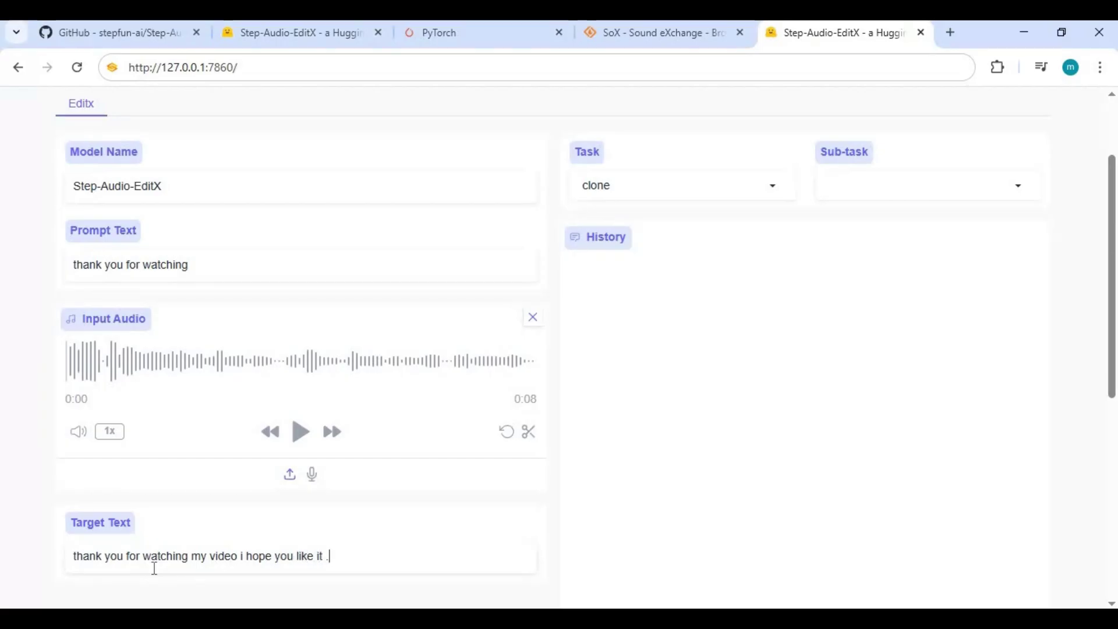
{"action": "type", "text": " if you got any question or req"}
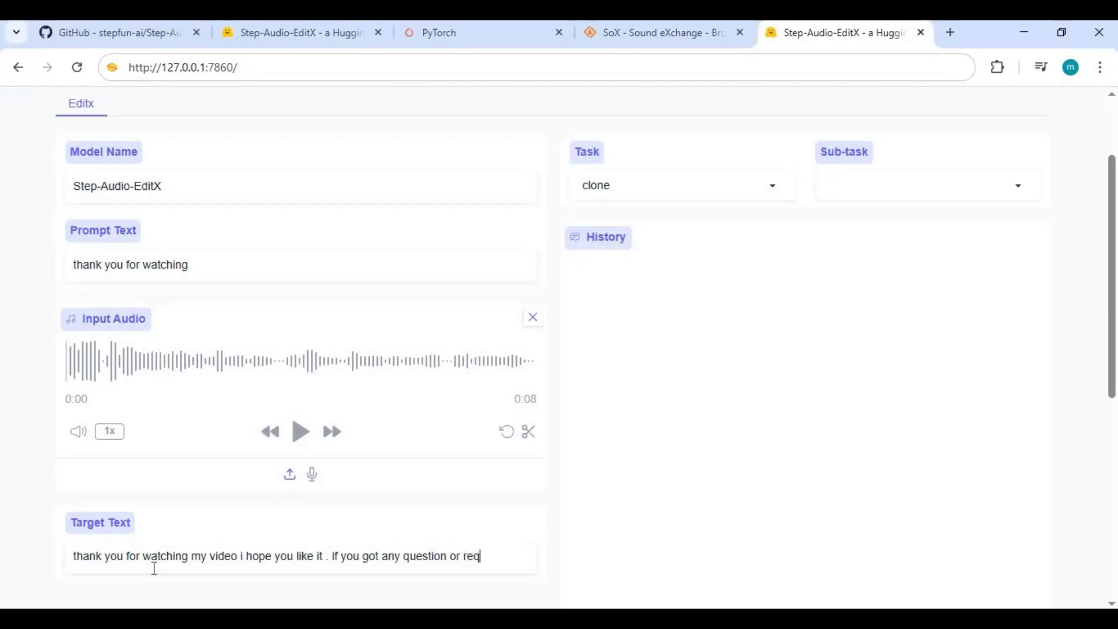
{"action": "type", "text": "uest comm"}
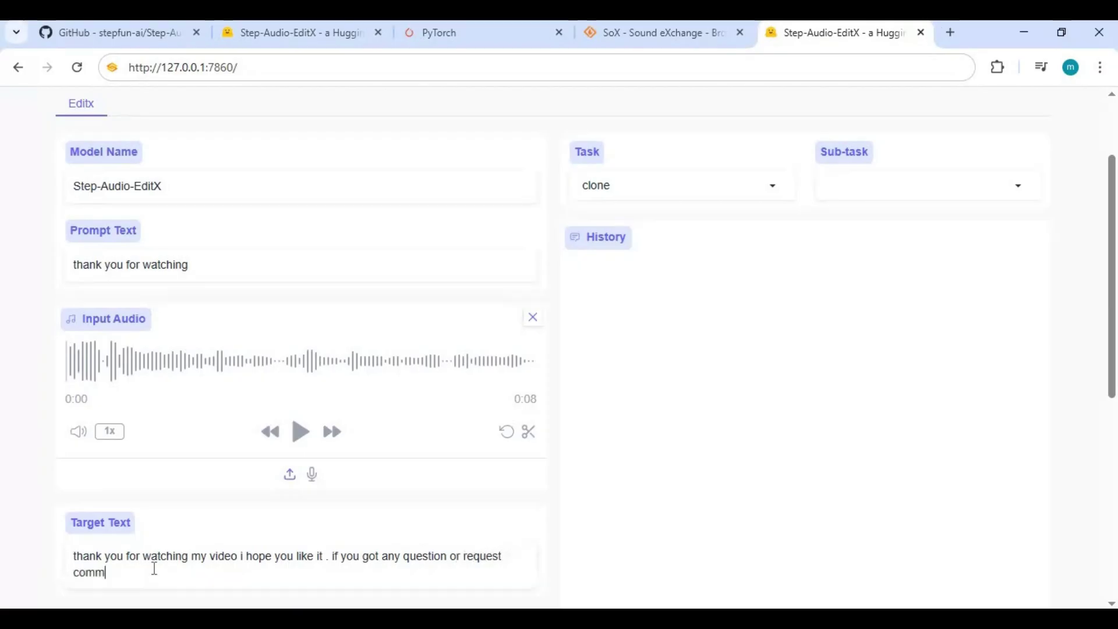
{"action": "type", "text": "ent "}
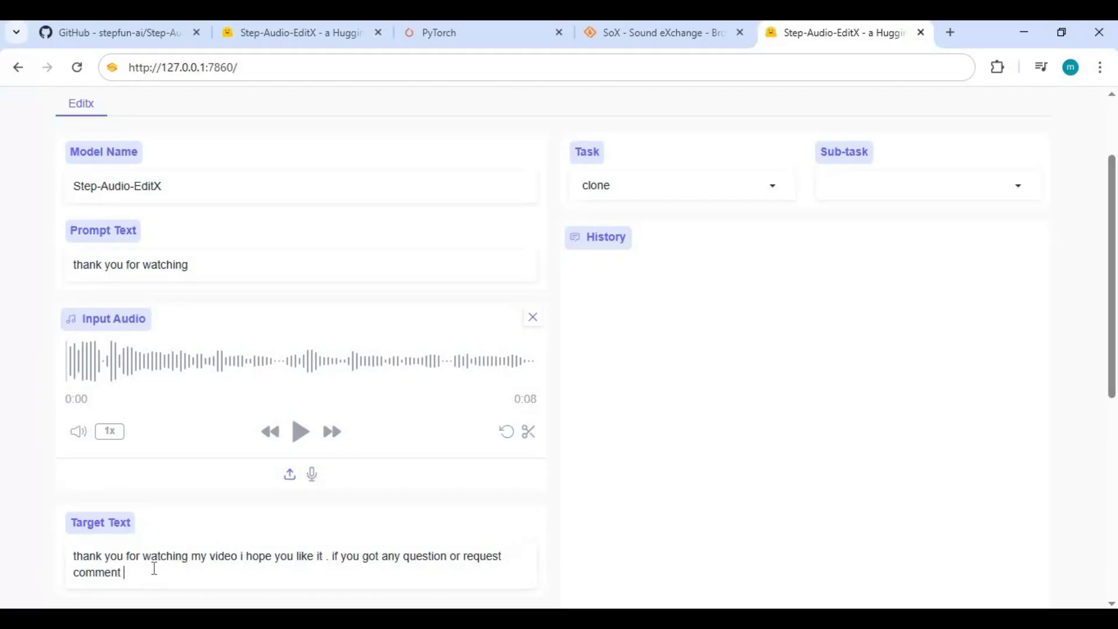
- Append ". dont forget to subscribe to my youtube channel . take care" to the target text
{"action": "type", "text": ". dont forget to subscribe"}
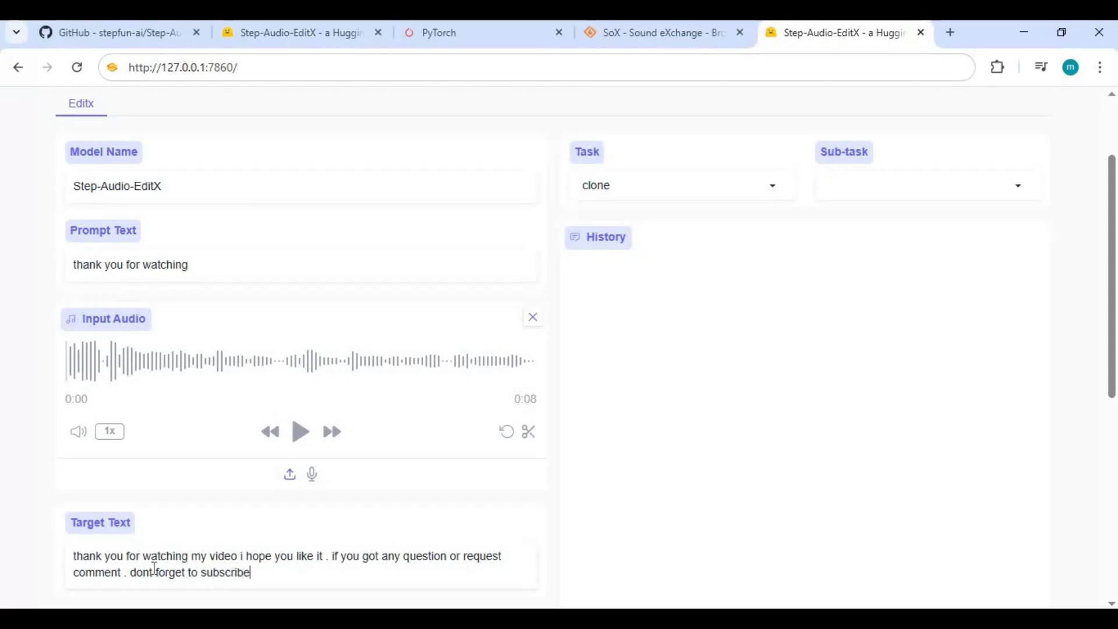
{"action": "type", "text": " to my youtub"}
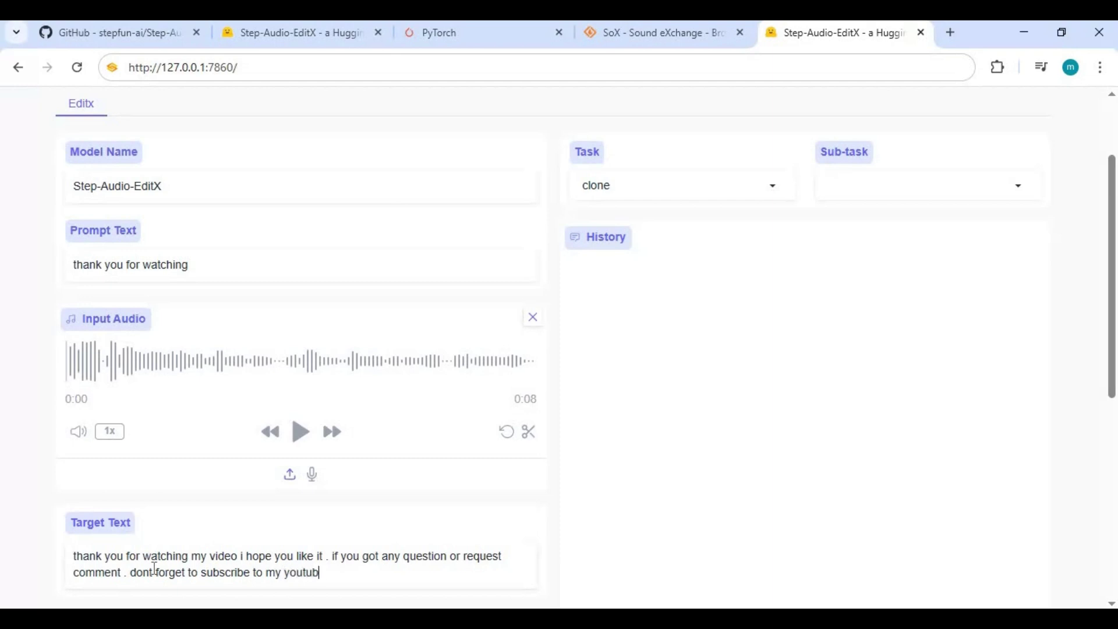
{"action": "type", "text": "e channel . take care"}
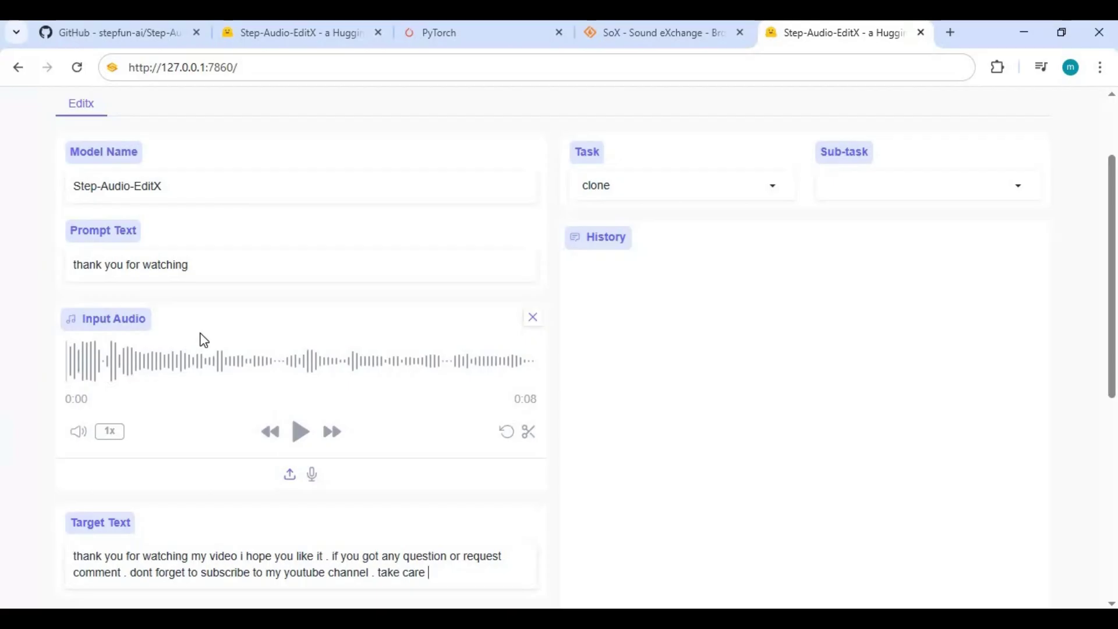
- Generate the cloned speech from the input audio and the target text
{"action": "scroll", "coordinate": [232, 343], "scroll_direction": "down", "scroll_amount": 1}
{"action": "scroll", "coordinate": [232, 345], "scroll_direction": "down", "scroll_amount": 3}
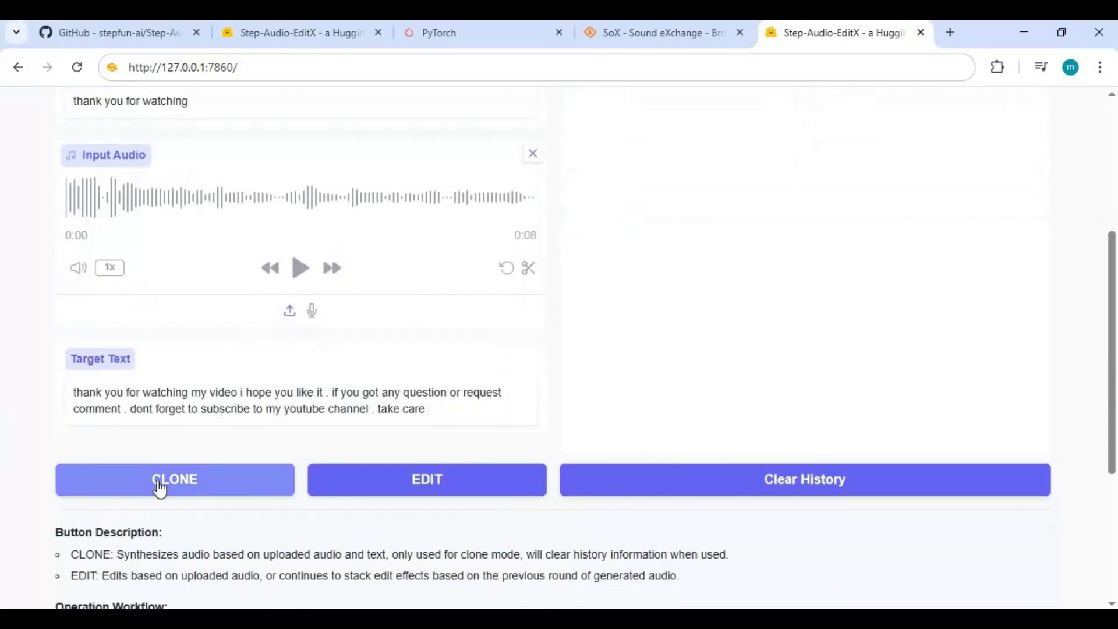
{"action": "left_click", "coordinate": [160, 489]}
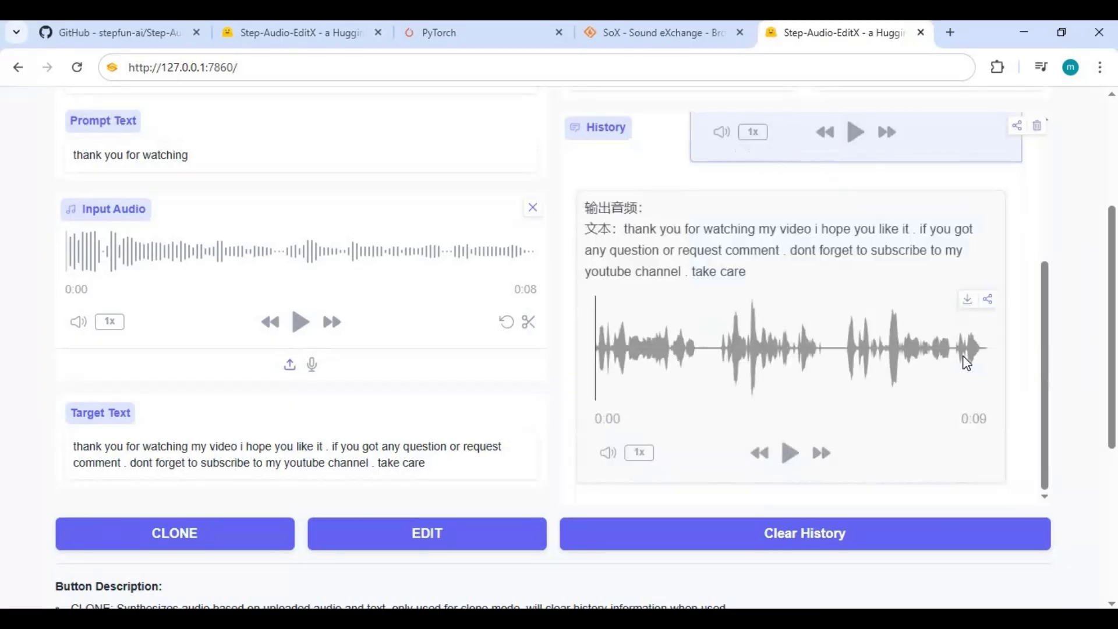
- Play the cloned output, and listen briefly to the input audio and the source clip in the history to compare the voices
{"action": "left_click", "coordinate": [790, 453]}
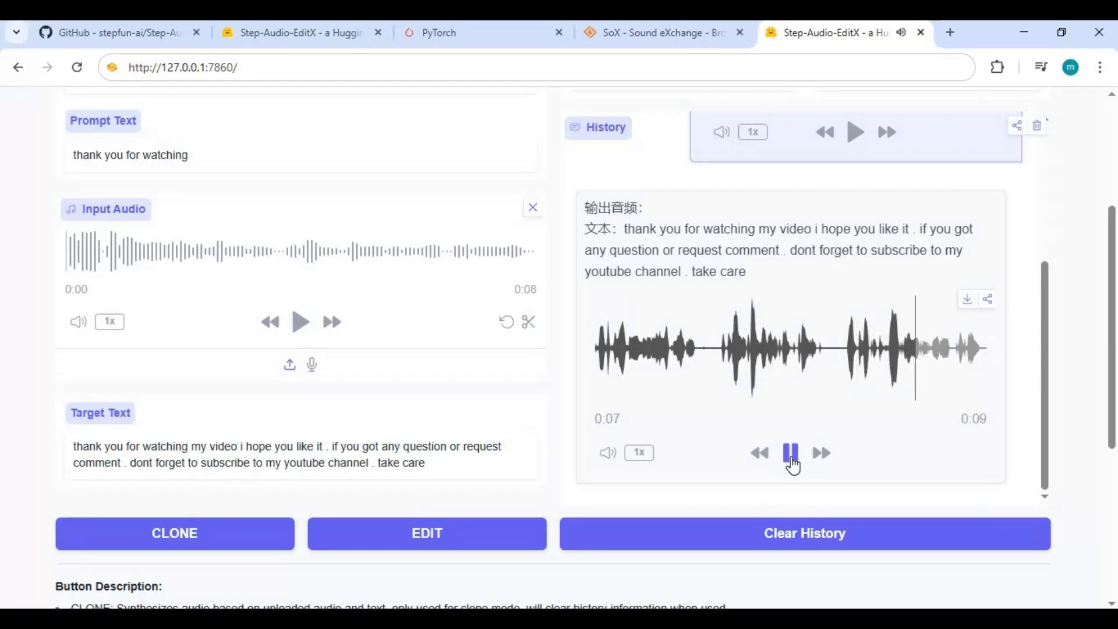
{"action": "left_click", "coordinate": [300, 322]}
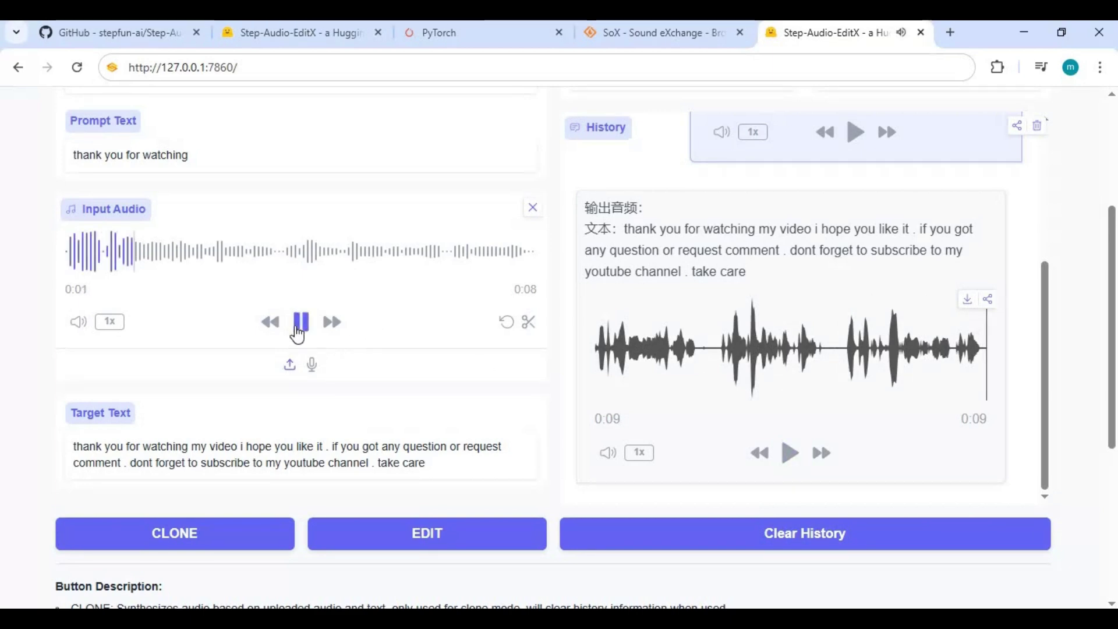
{"action": "left_click", "coordinate": [297, 330]}
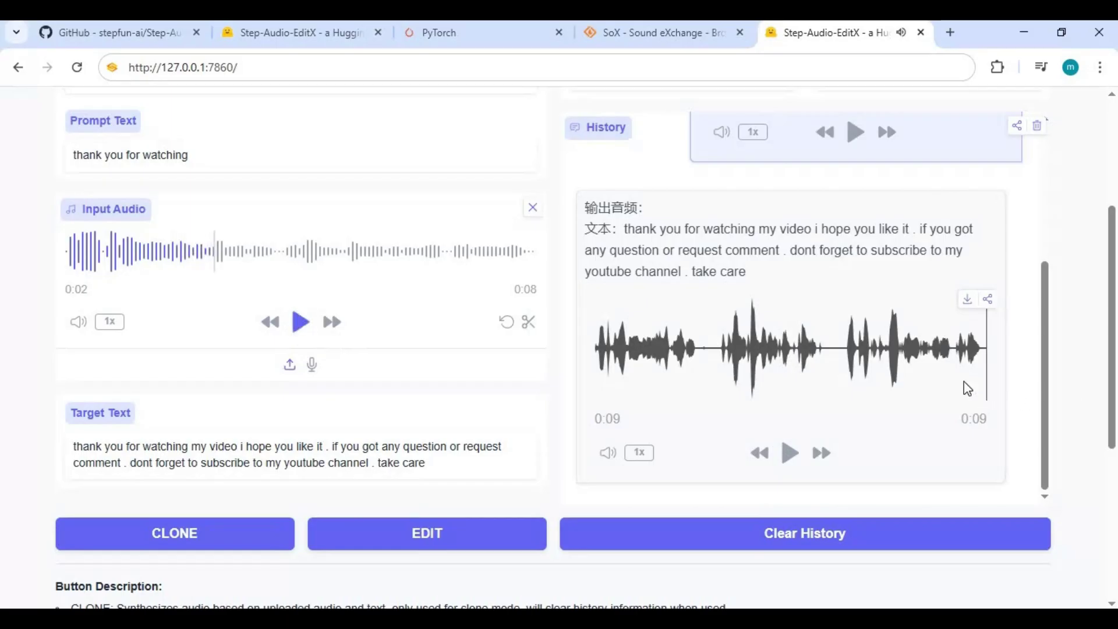
{"action": "scroll", "coordinate": [963, 382], "scroll_direction": "up", "scroll_amount": 5}
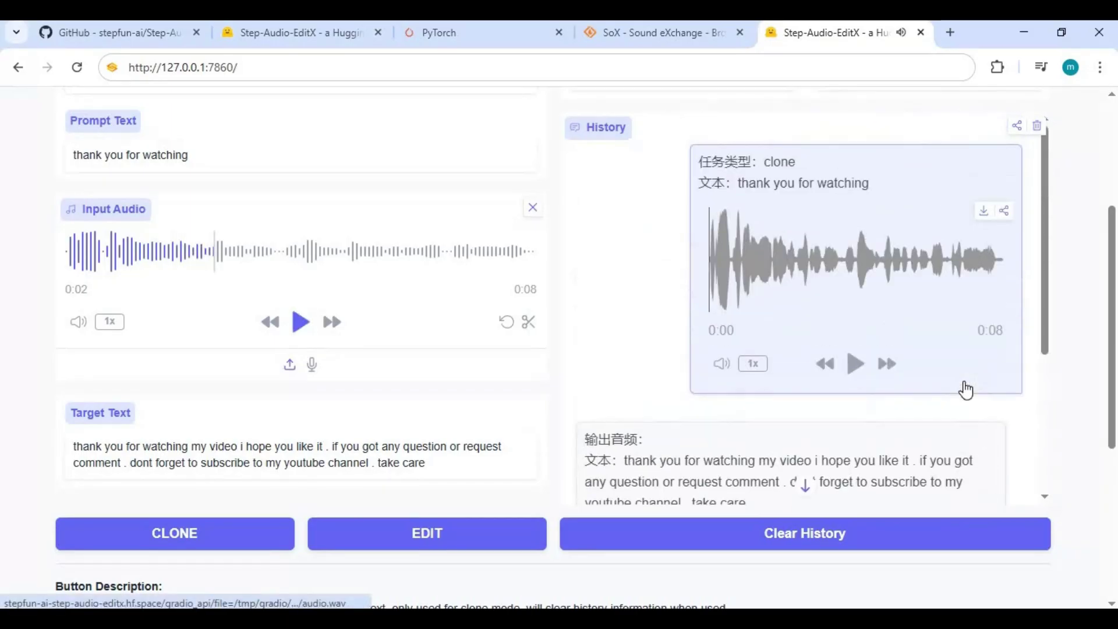
{"action": "left_click", "coordinate": [853, 365]}
{"action": "left_click", "coordinate": [855, 366]}
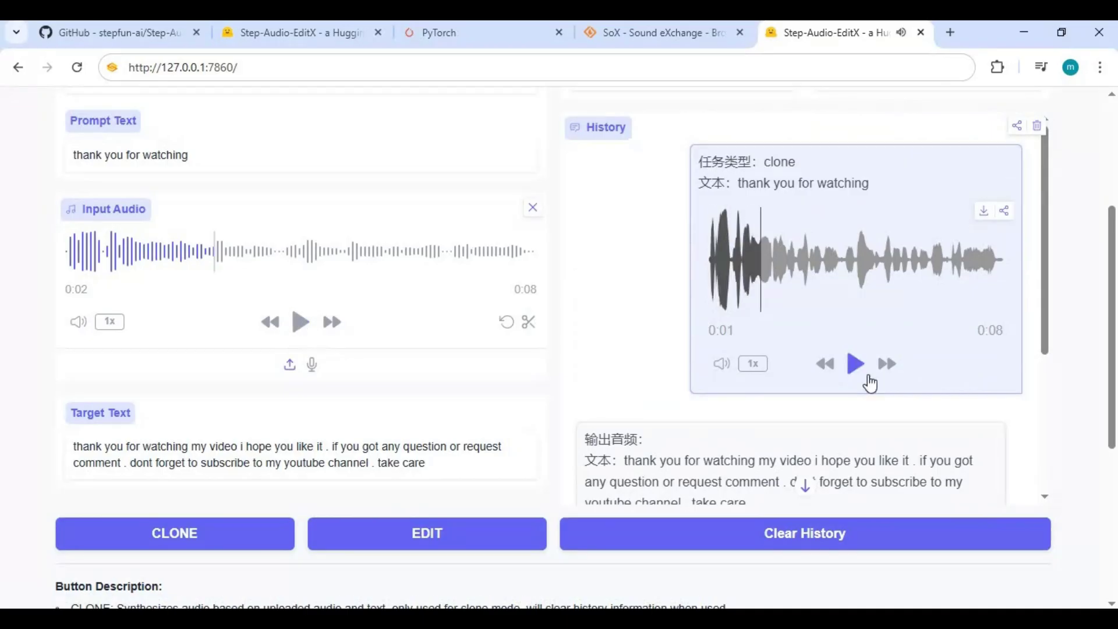
{"action": "scroll", "coordinate": [868, 377], "scroll_direction": "down", "scroll_amount": 4}
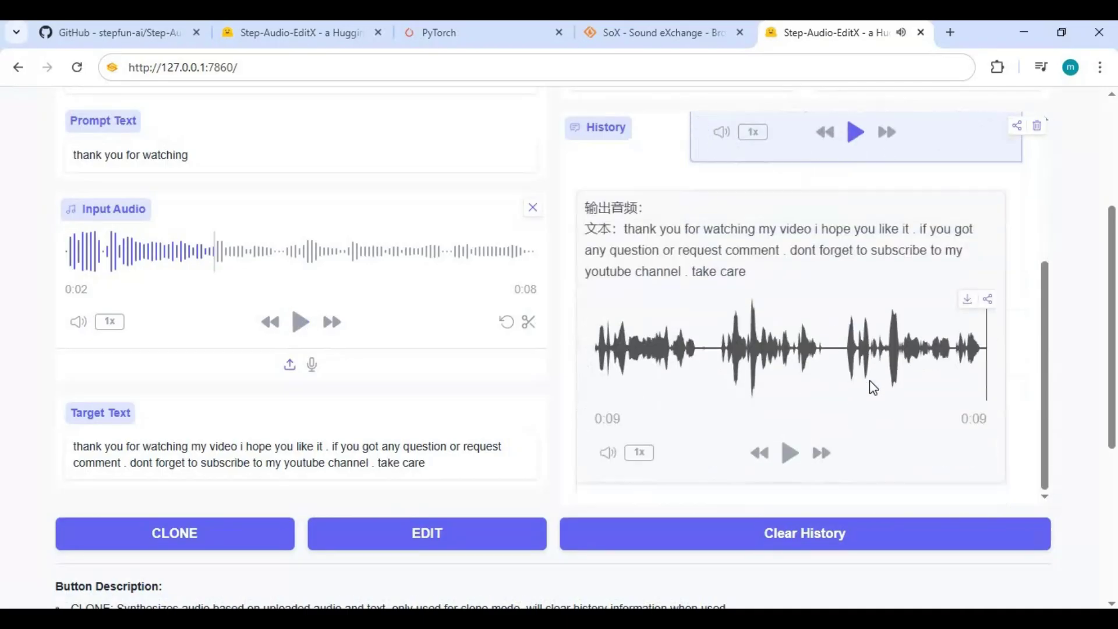